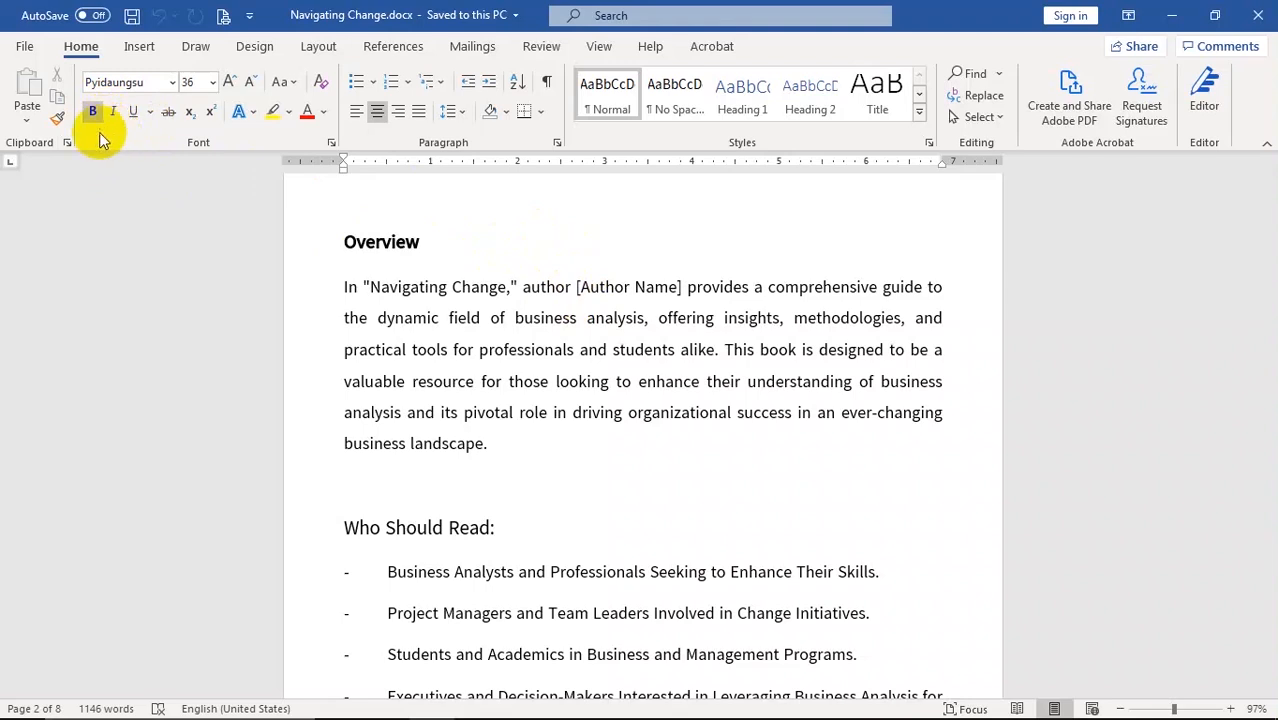
Try bold on part of the word "Navigating" in the Overview paragraph, and undo it
{"action": "left_click", "coordinate": [353, 245]}
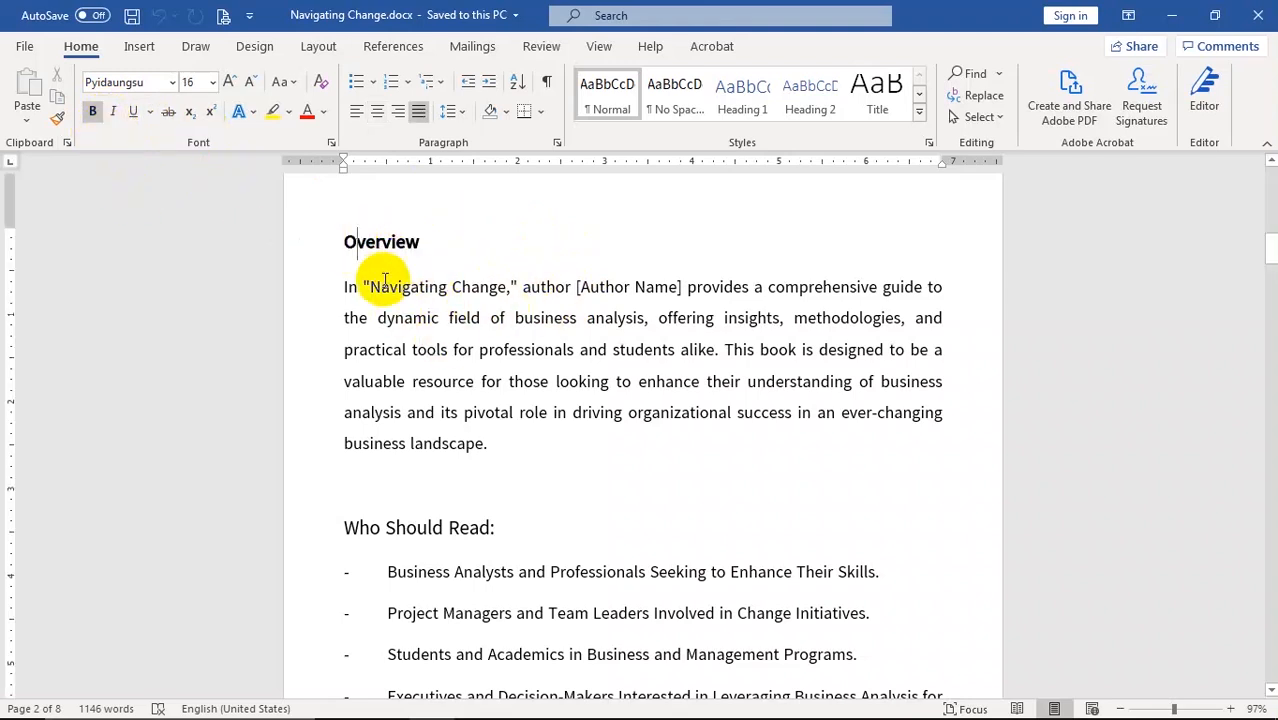
{"action": "mouse_move", "coordinate": [381, 284]}
{"action": "left_mouse_down"}
{"action": "mouse_move", "coordinate": [431, 281]}
{"action": "mouse_move", "coordinate": [390, 305]}
{"action": "left_mouse_up"}
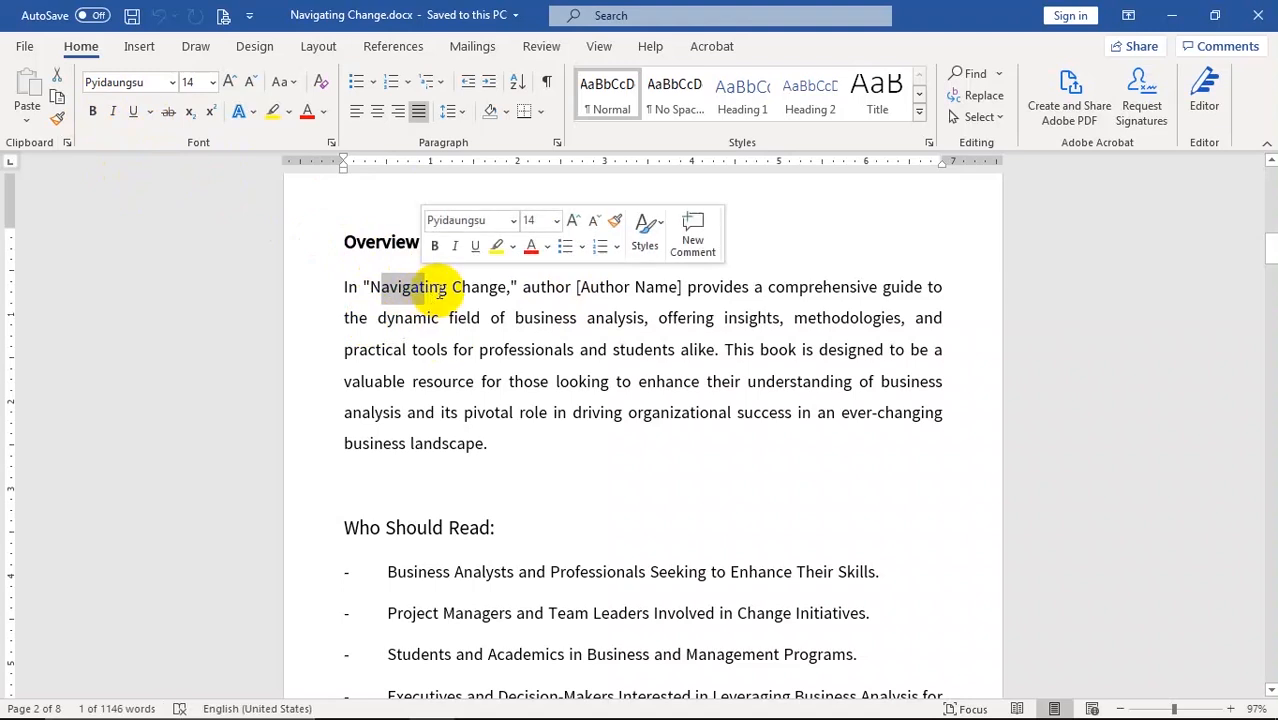
{"action": "left_click", "coordinate": [92, 111]}
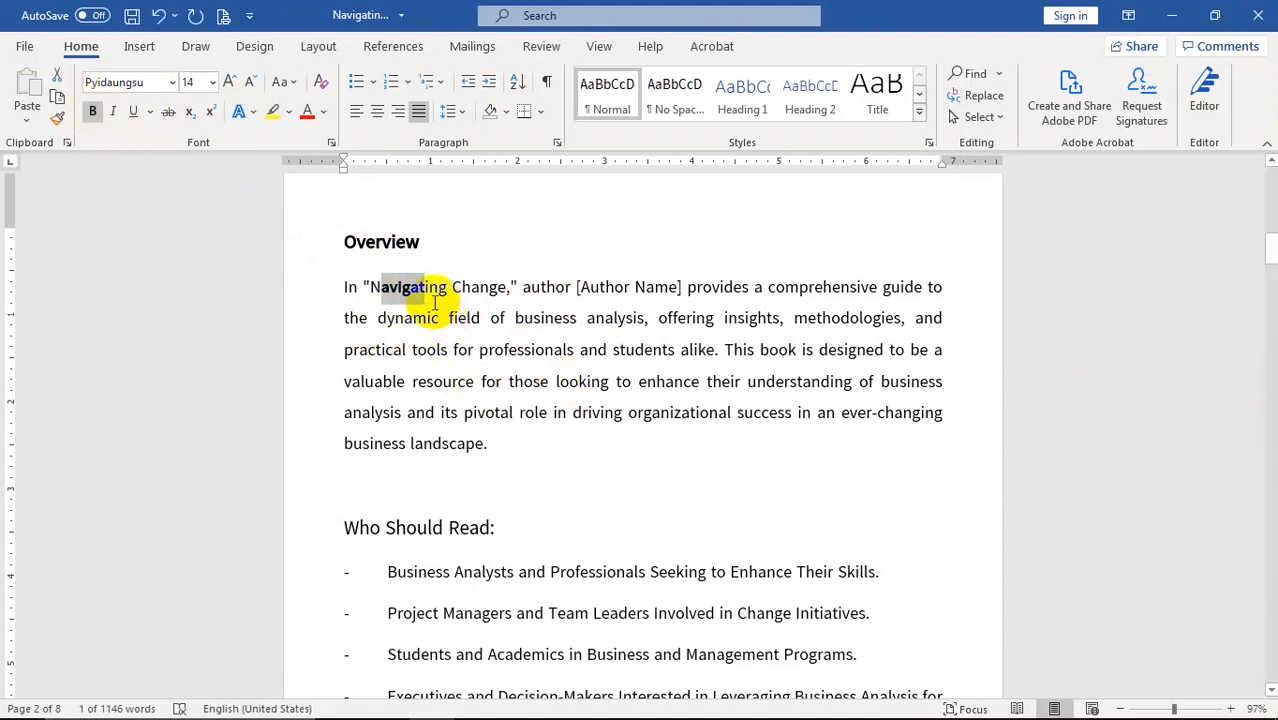
{"action": "key", "text": "ctrl+z"}
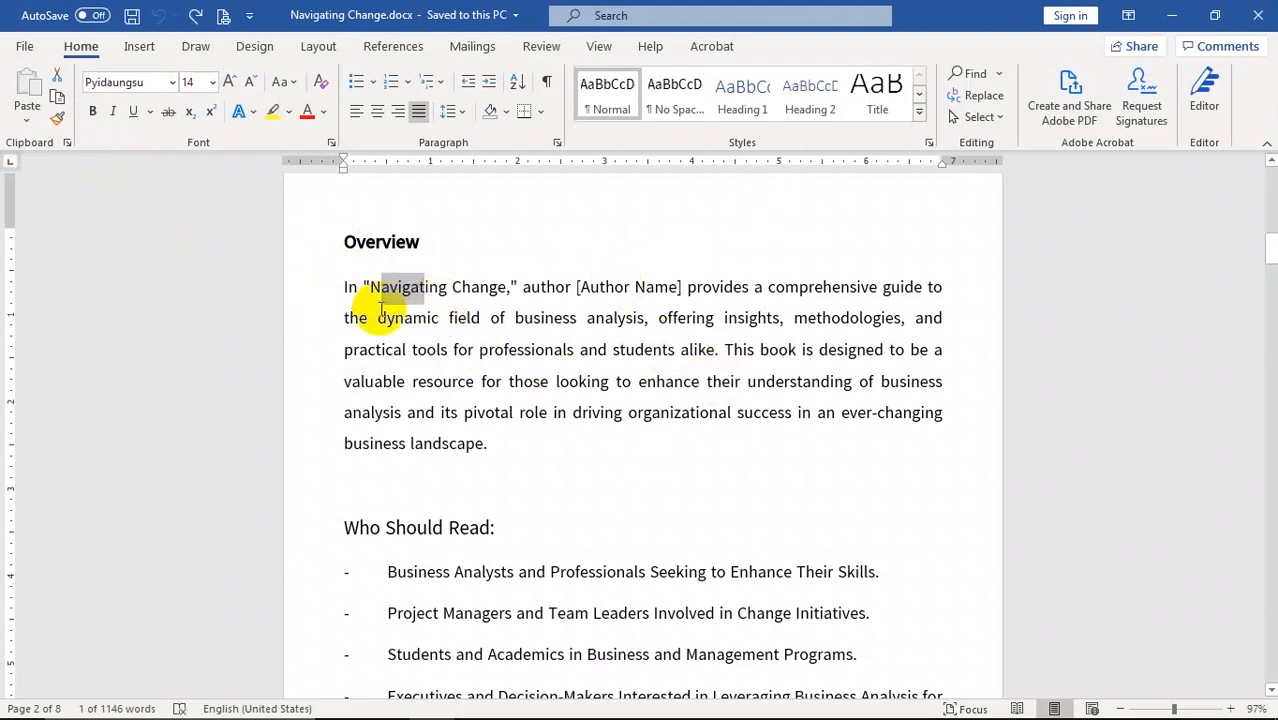
Apply bold, italic and underline formatting to the "Who Should Read:" heading
{"action": "scroll", "coordinate": [335, 515], "scroll_direction": "down", "scroll_amount": 1}
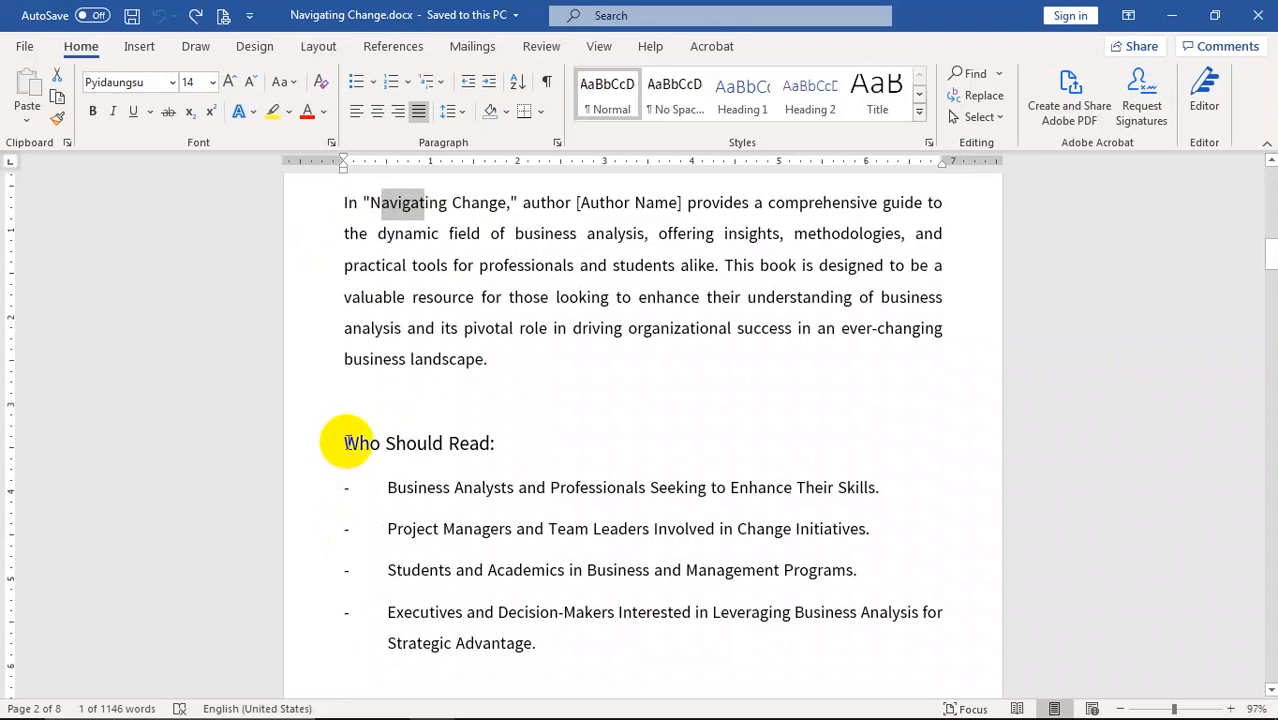
{"action": "left_click_drag", "start_coordinate": [344, 443], "coordinate": [493, 443]}
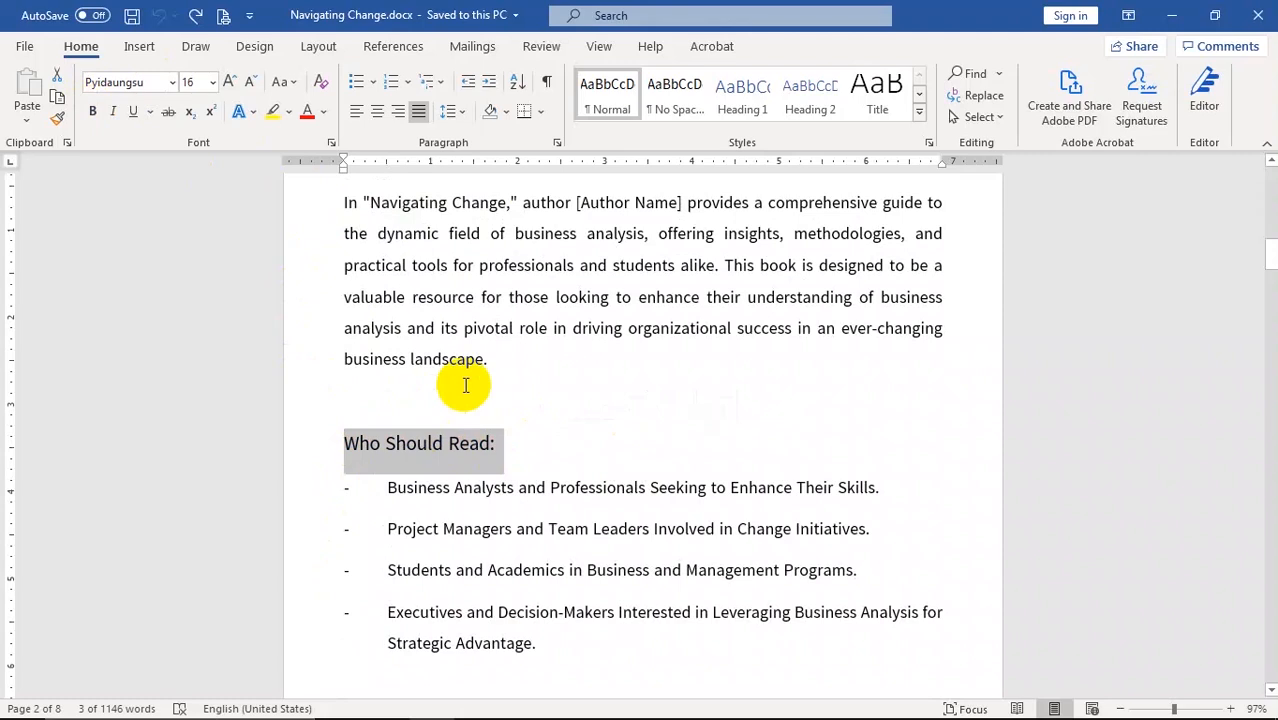
{"action": "key", "text": "ctrl+b"}
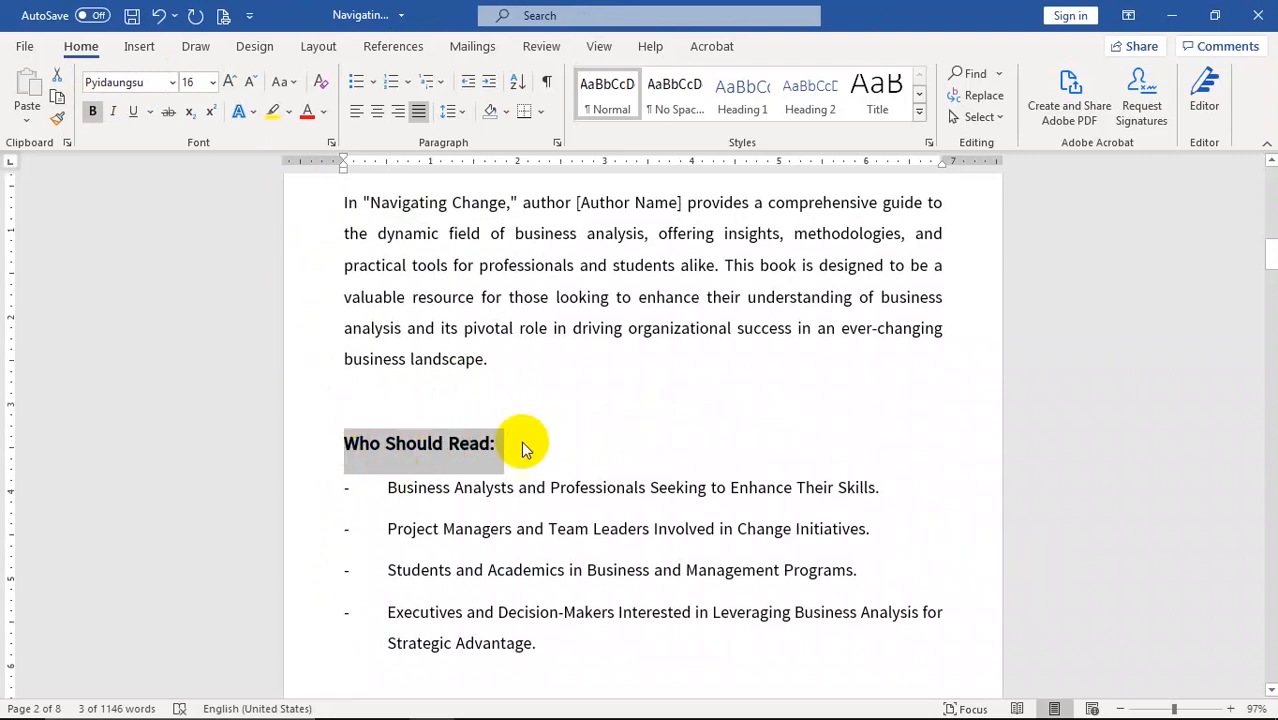
{"action": "key", "text": "ctrl+i"}
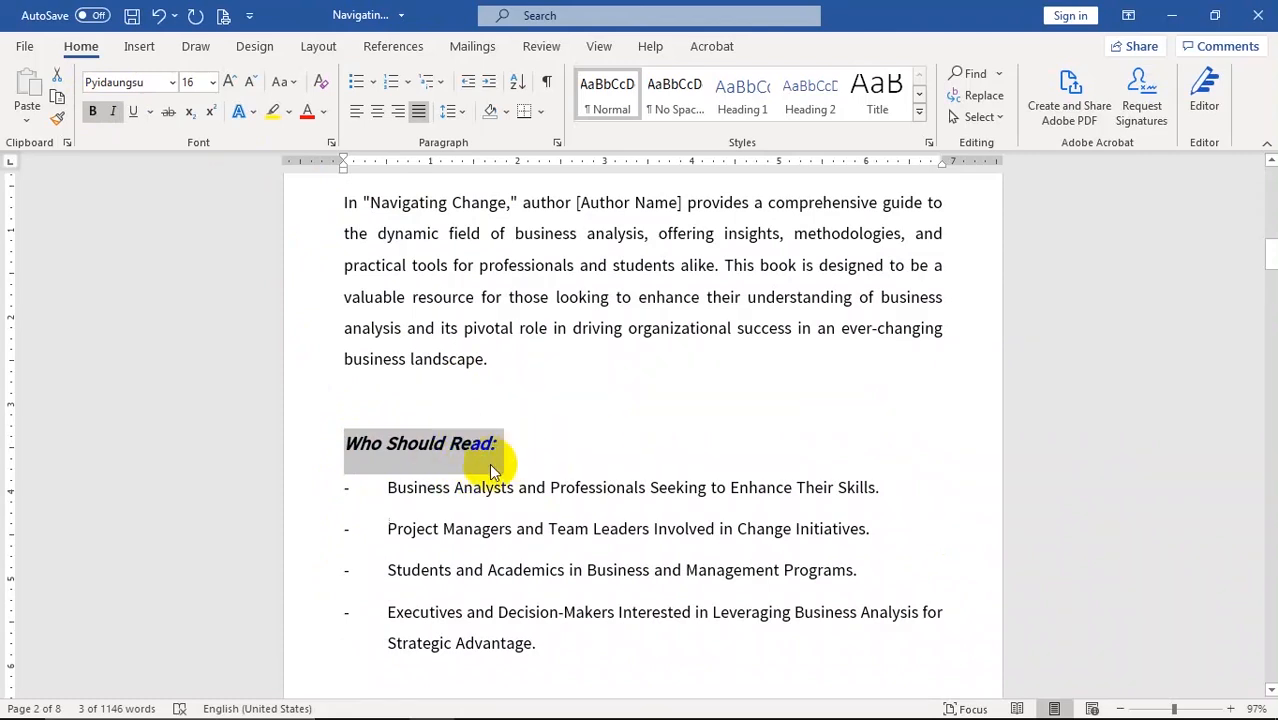
{"action": "key", "text": "ctrl+u"}
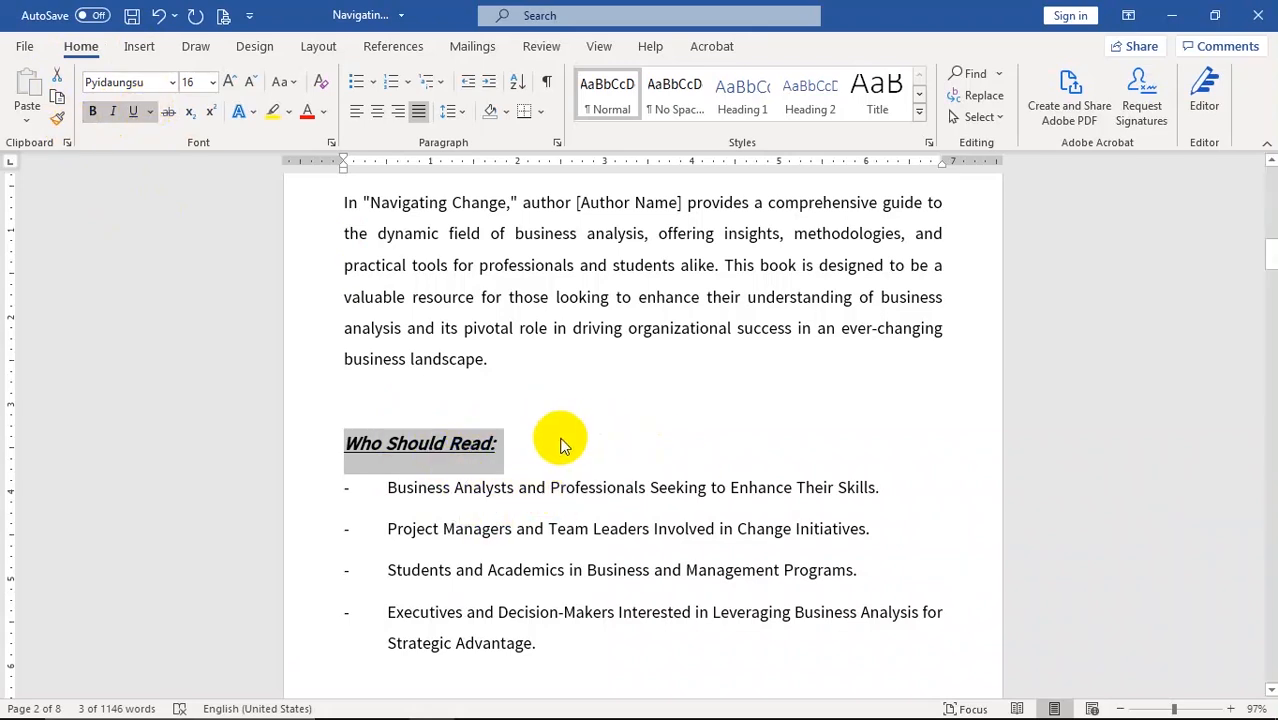
Remove the bold, italic and underline formatting from the "Who Should Read:" heading
{"action": "key", "text": "ctrl+b"}
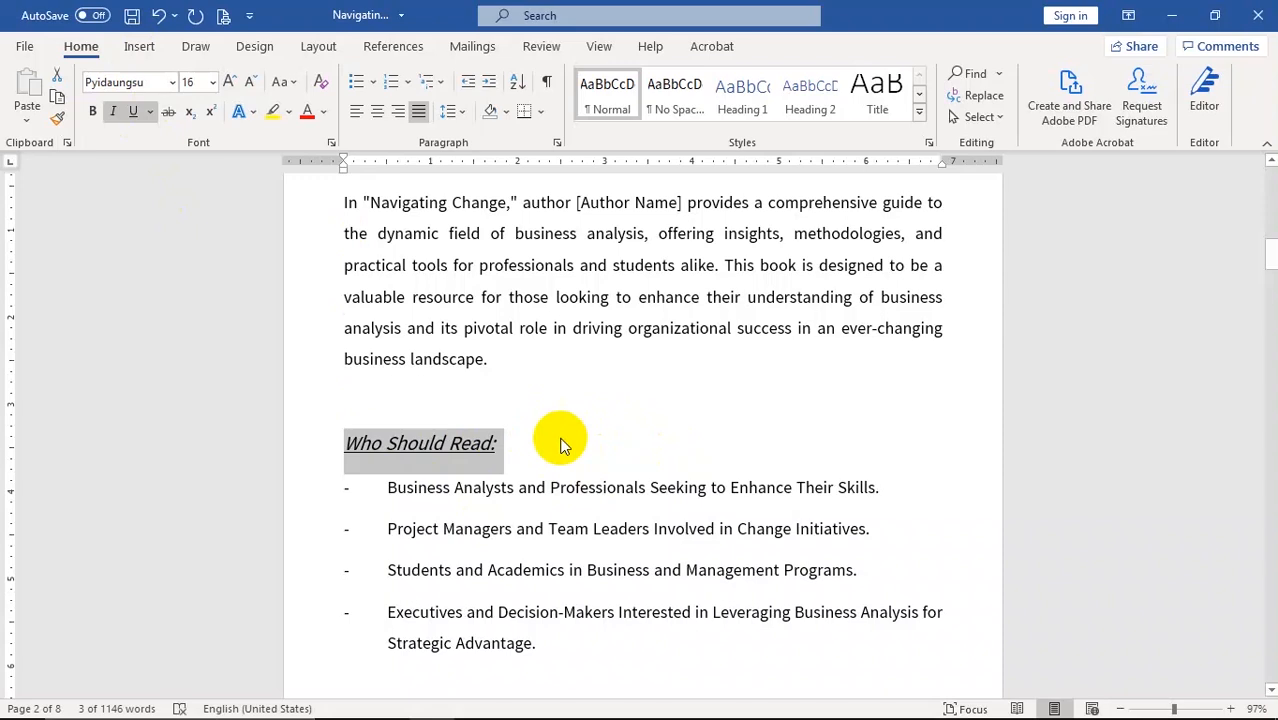
{"action": "key", "text": "ctrl+i"}
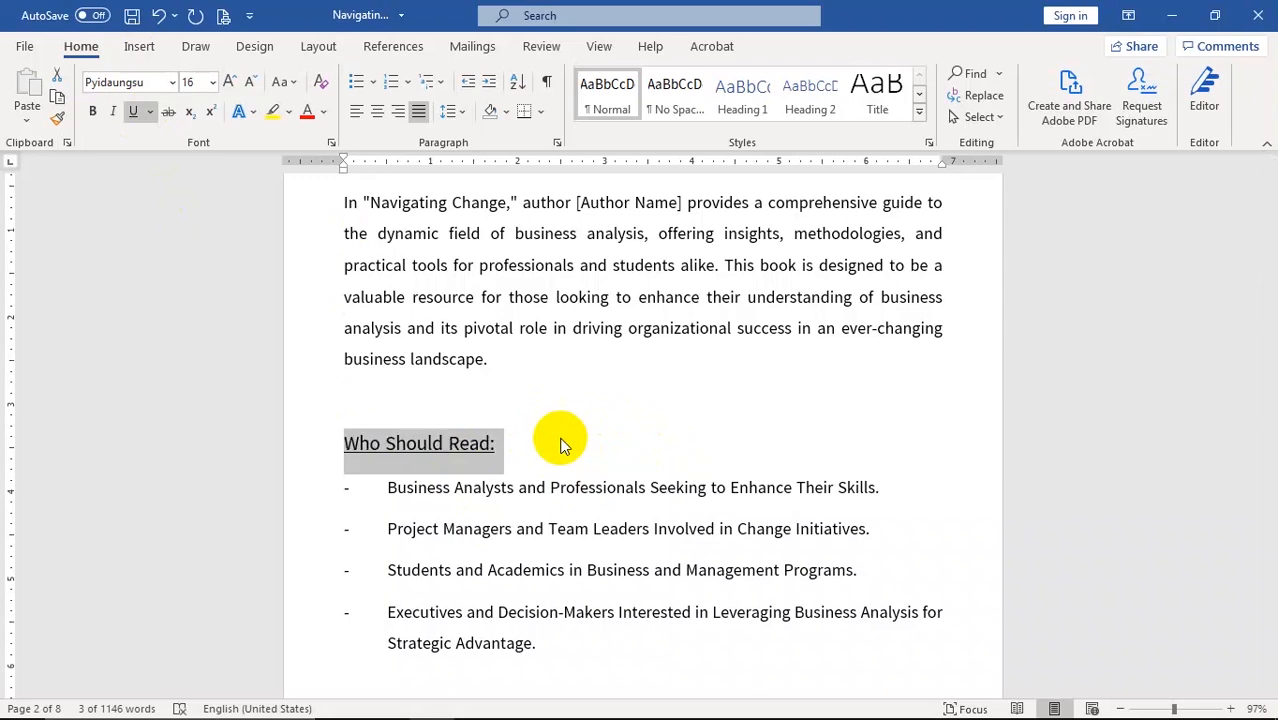
{"action": "key", "text": "ctrl+u"}
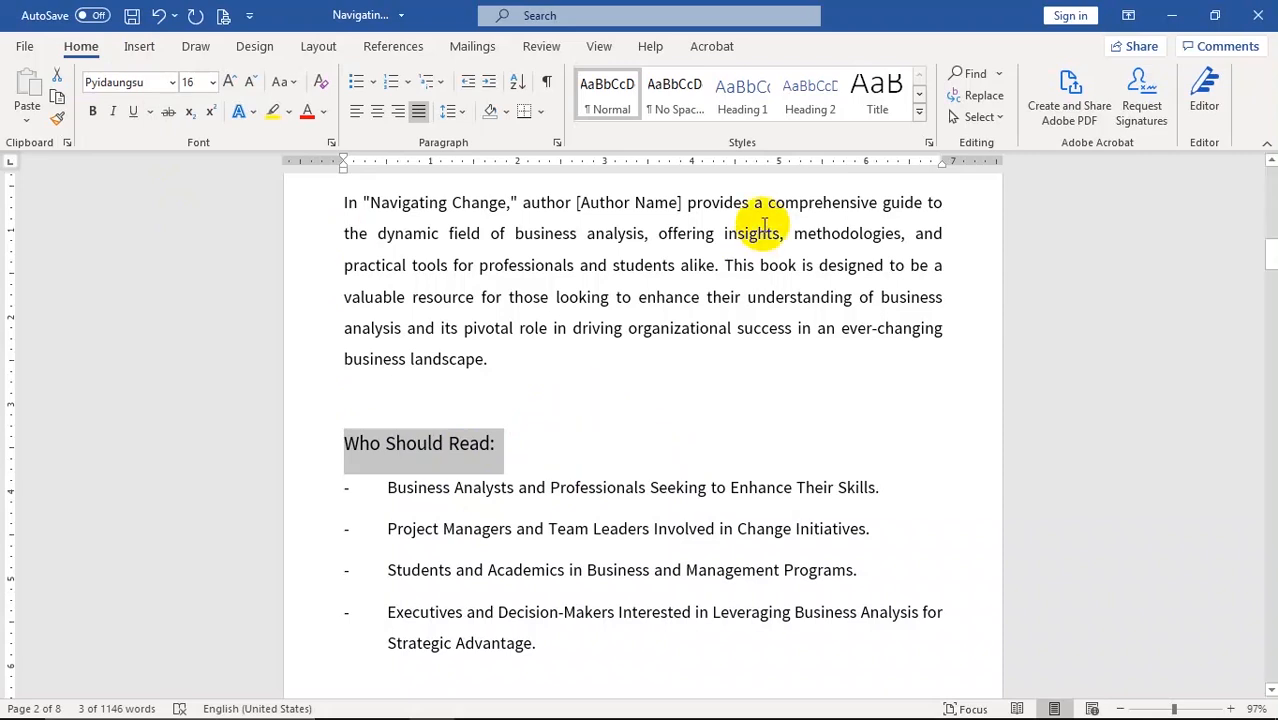
Center the "Overview" heading and return it to justified alignment
{"action": "scroll", "coordinate": [700, 330], "scroll_direction": "up", "scroll_amount": 1}
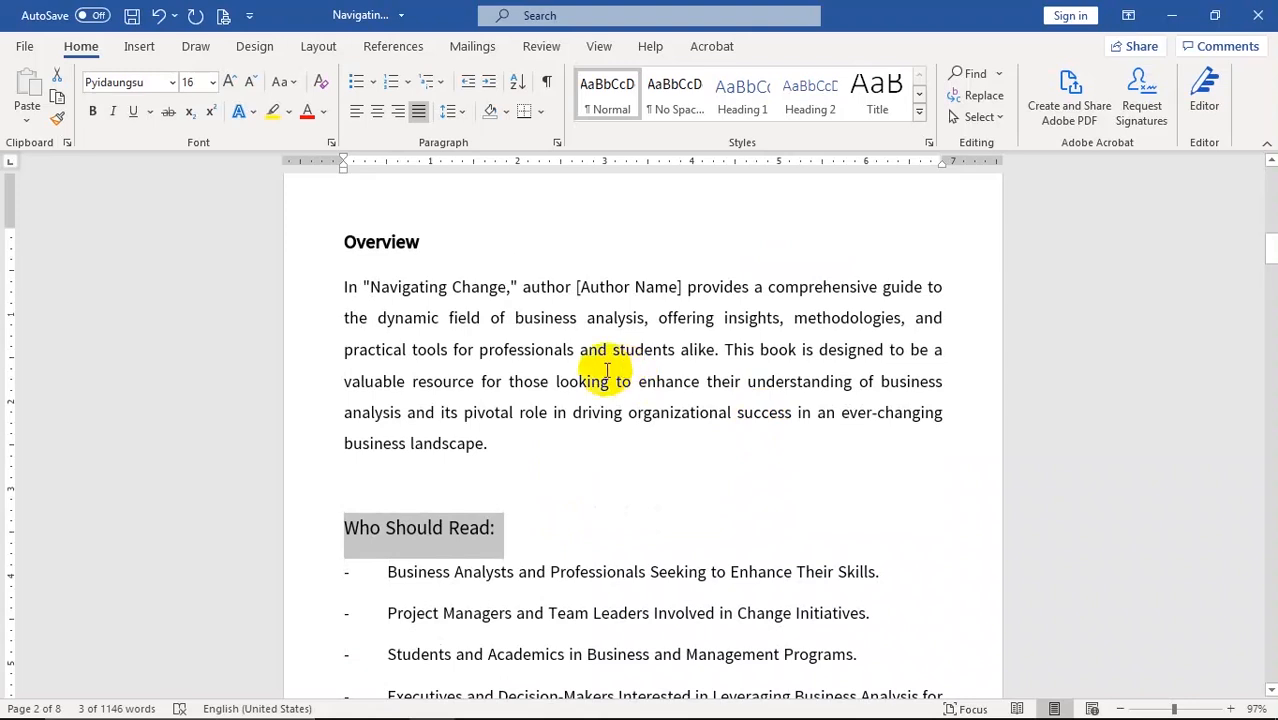
{"action": "left_click", "coordinate": [349, 248]}
{"action": "left_click_drag", "start_coordinate": [349, 248], "coordinate": [421, 242]}
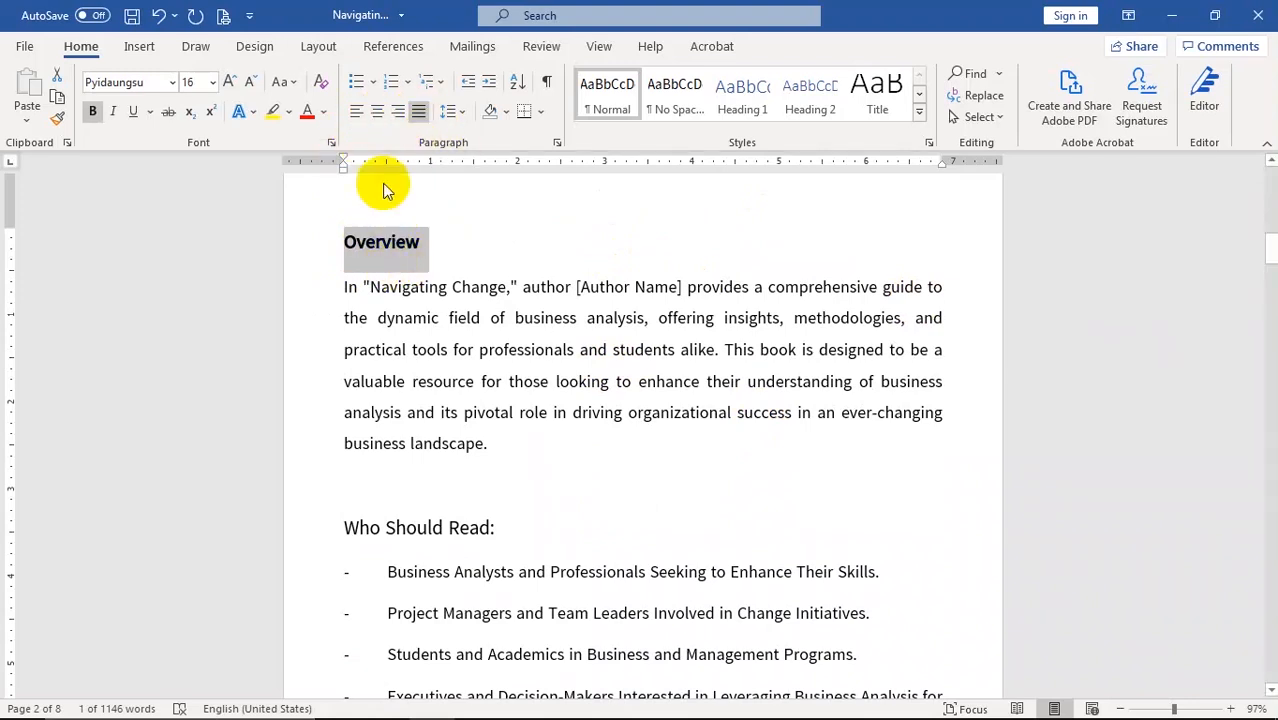
{"action": "left_click", "coordinate": [376, 120]}
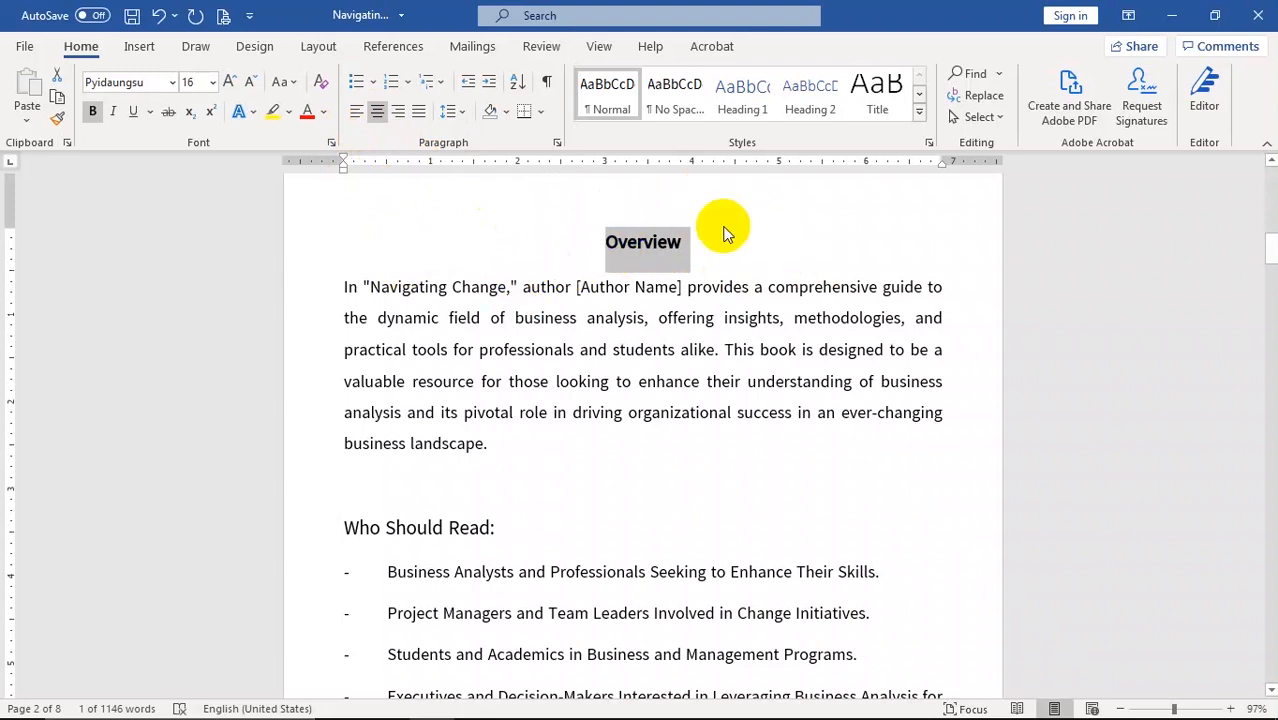
{"action": "key", "text": "ctrl+j"}
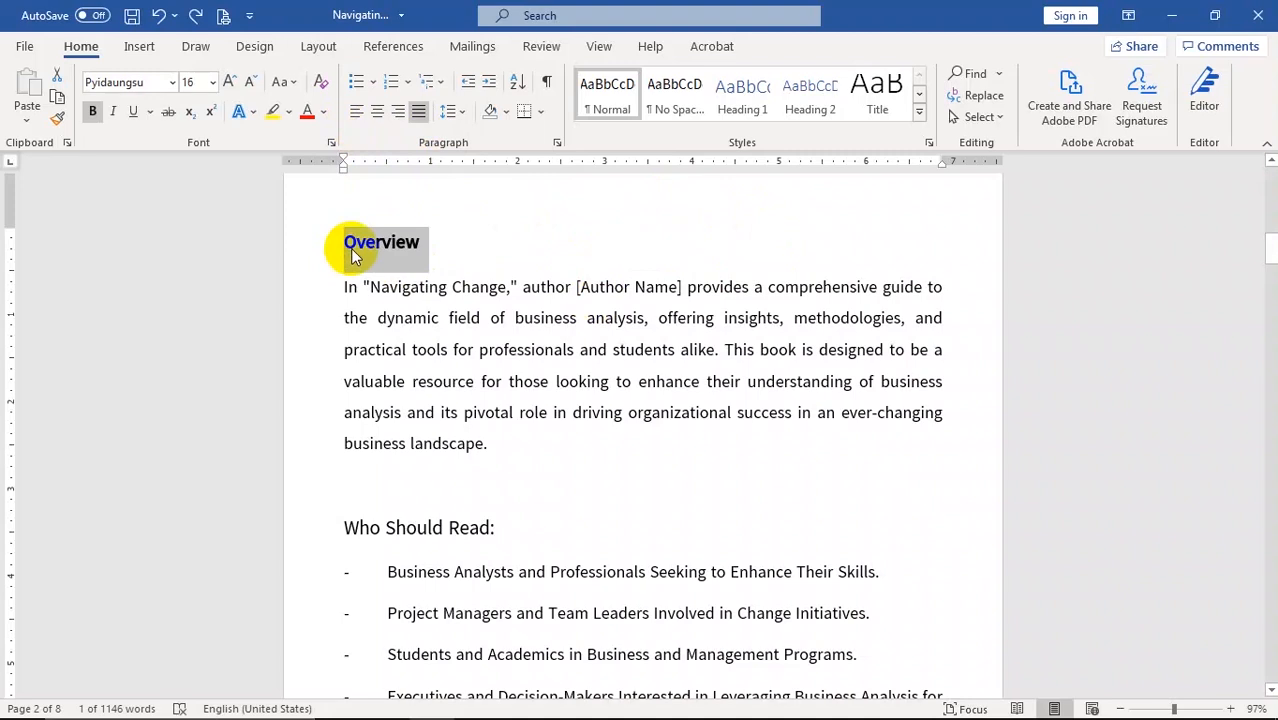
Cycle the "Overview" heading through centered, right and left alignment
{"action": "key", "text": "ctrl+e"}
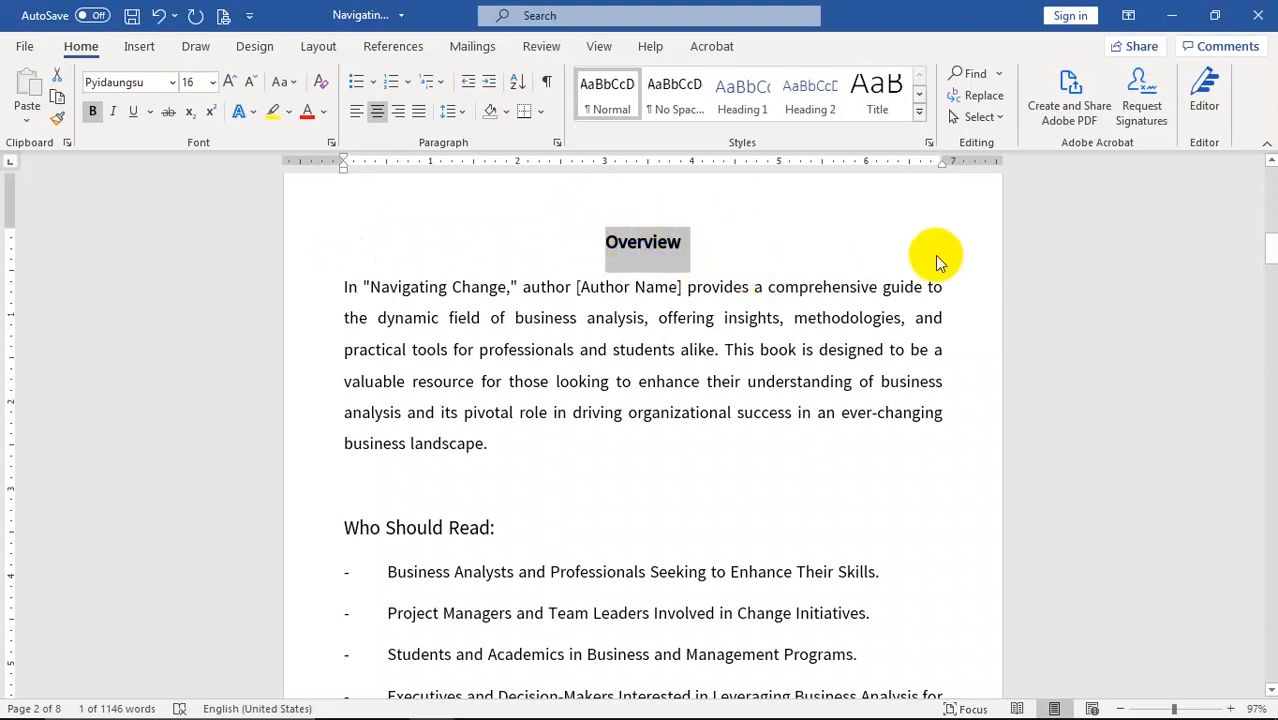
{"action": "key", "text": "ctrl+r"}
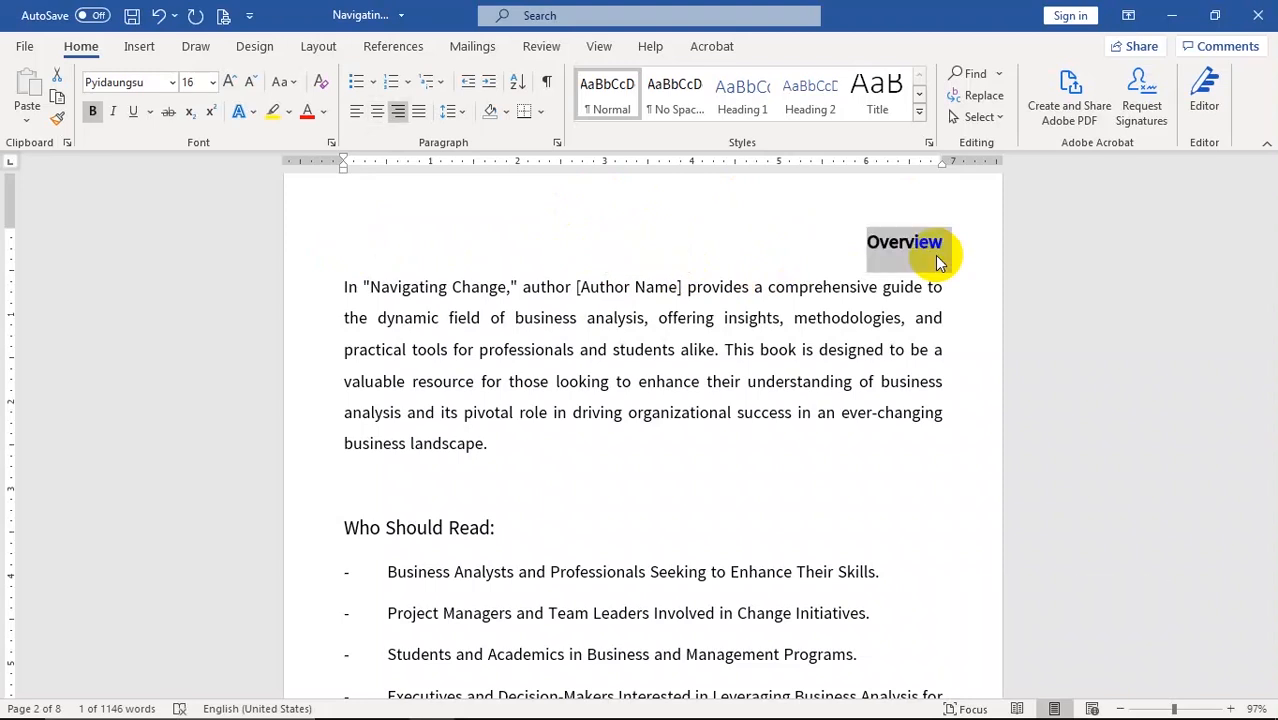
{"action": "key", "text": "ctrl+l"}
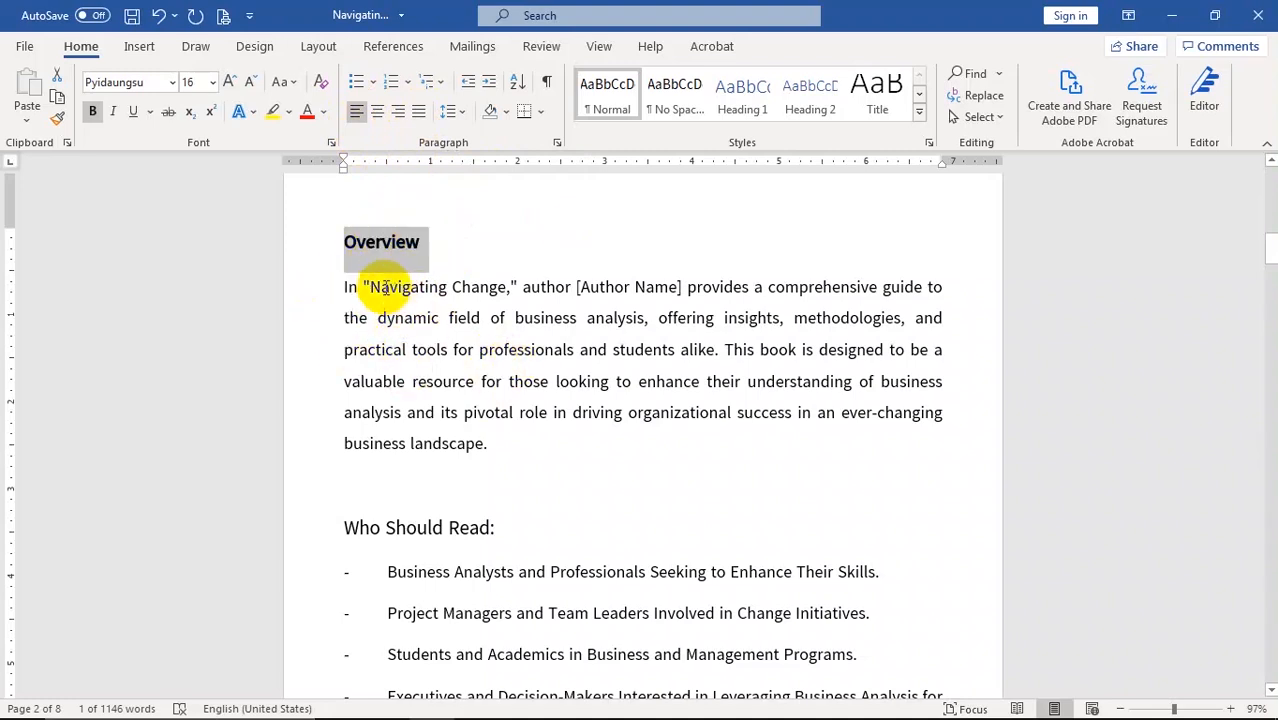
Cycle the paragraph below the "Overview" heading through left, right and centered alignment, ending with justified
{"action": "left_click_drag", "start_coordinate": [345, 287], "coordinate": [487, 443]}
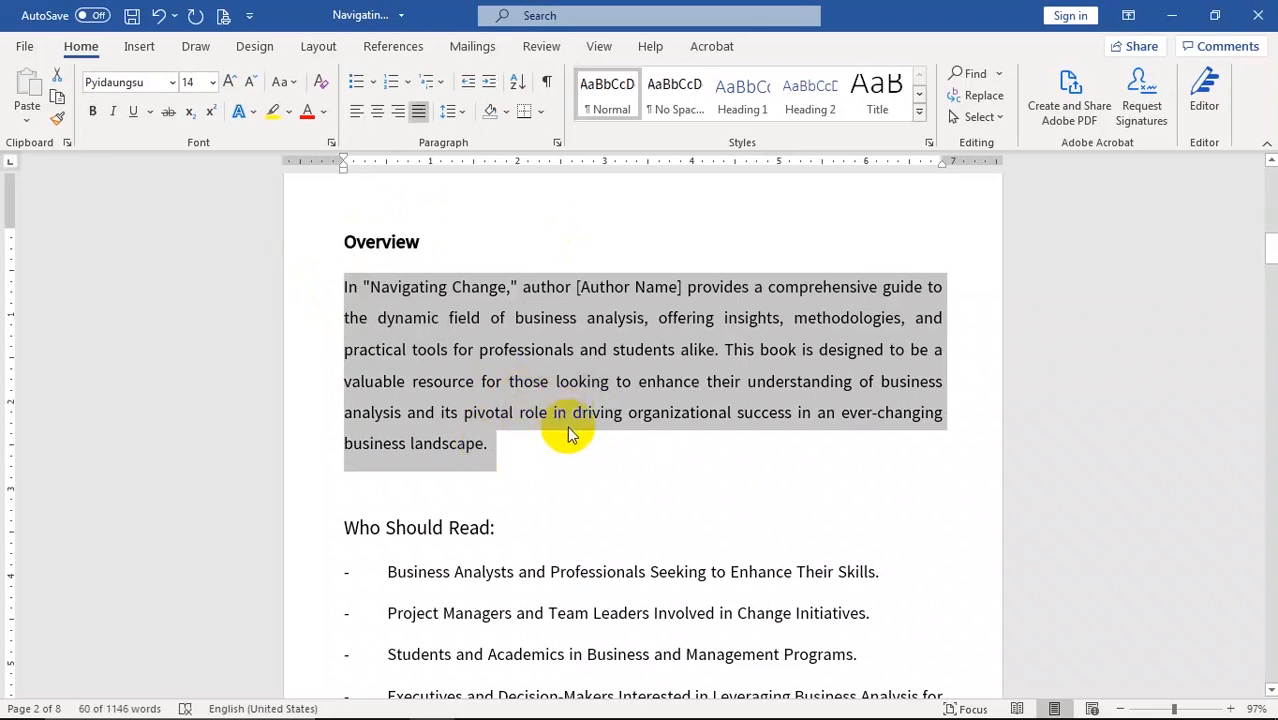
{"action": "key", "text": "ctrl+l"}
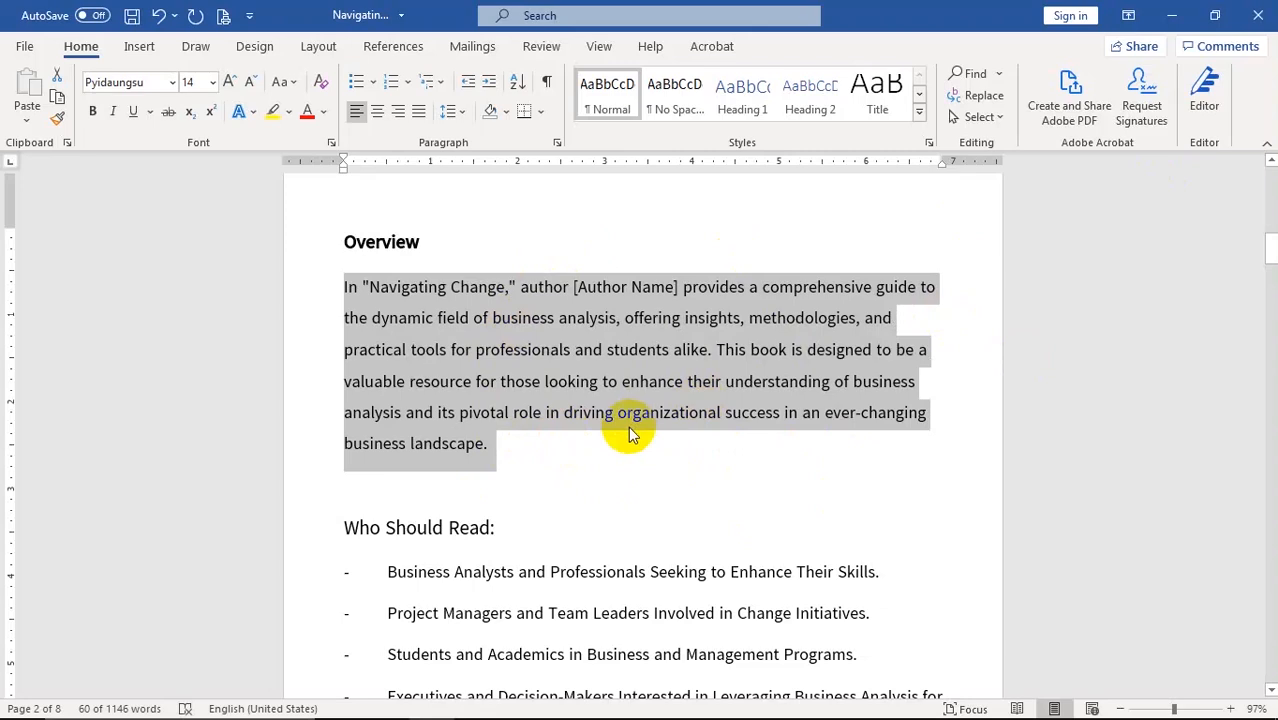
{"action": "key", "text": "ctrl+r"}
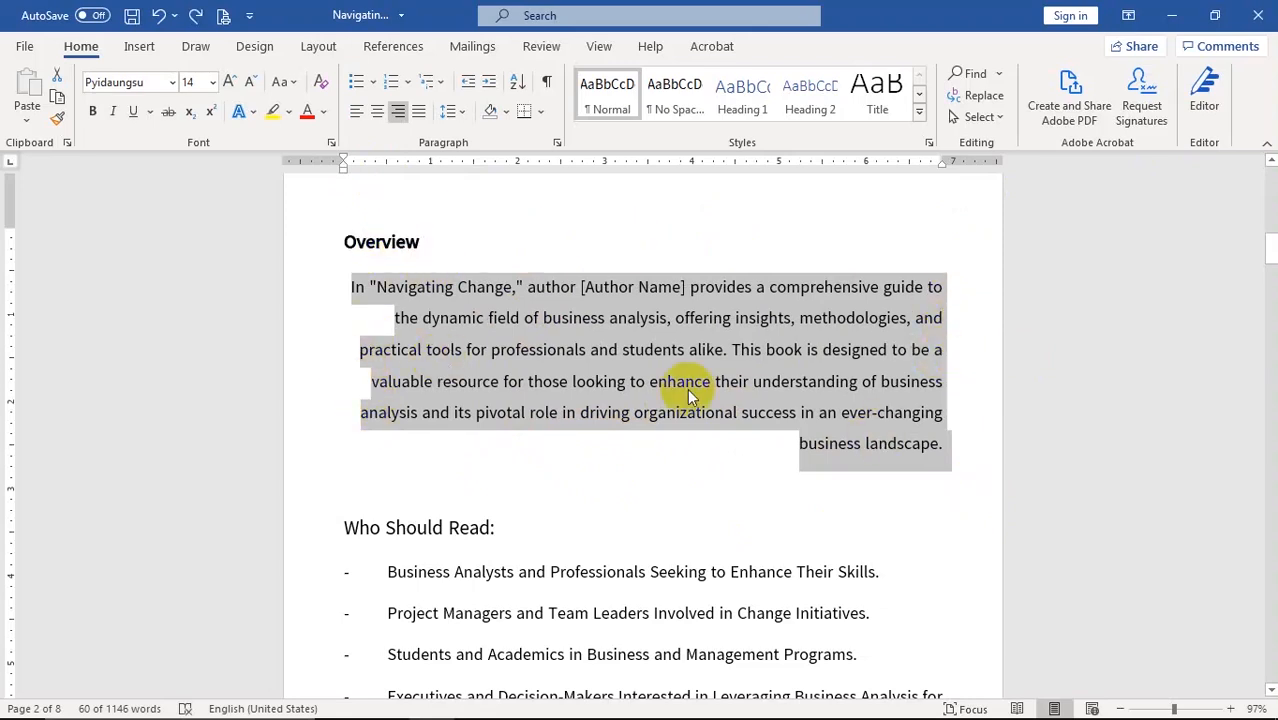
{"action": "key", "text": "ctrl+e"}
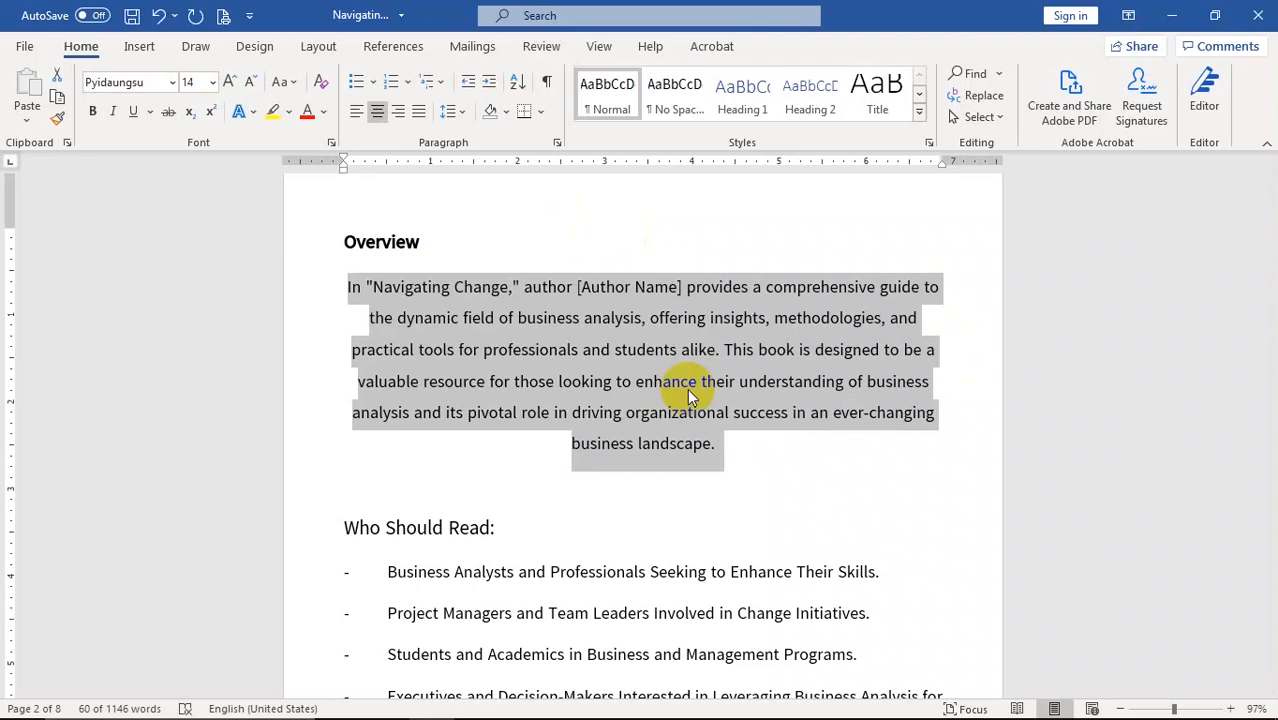
{"action": "key", "text": "ctrl+j"}
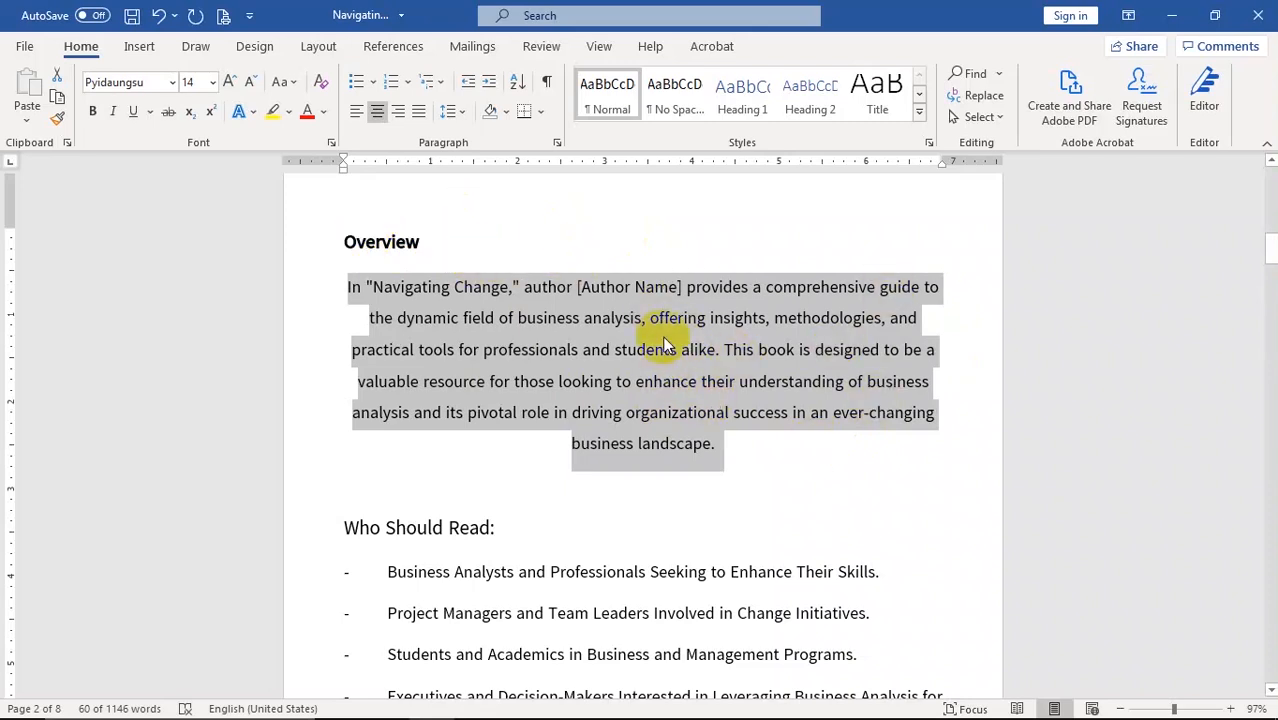
{"action": "key", "text": "ctrl+j"}
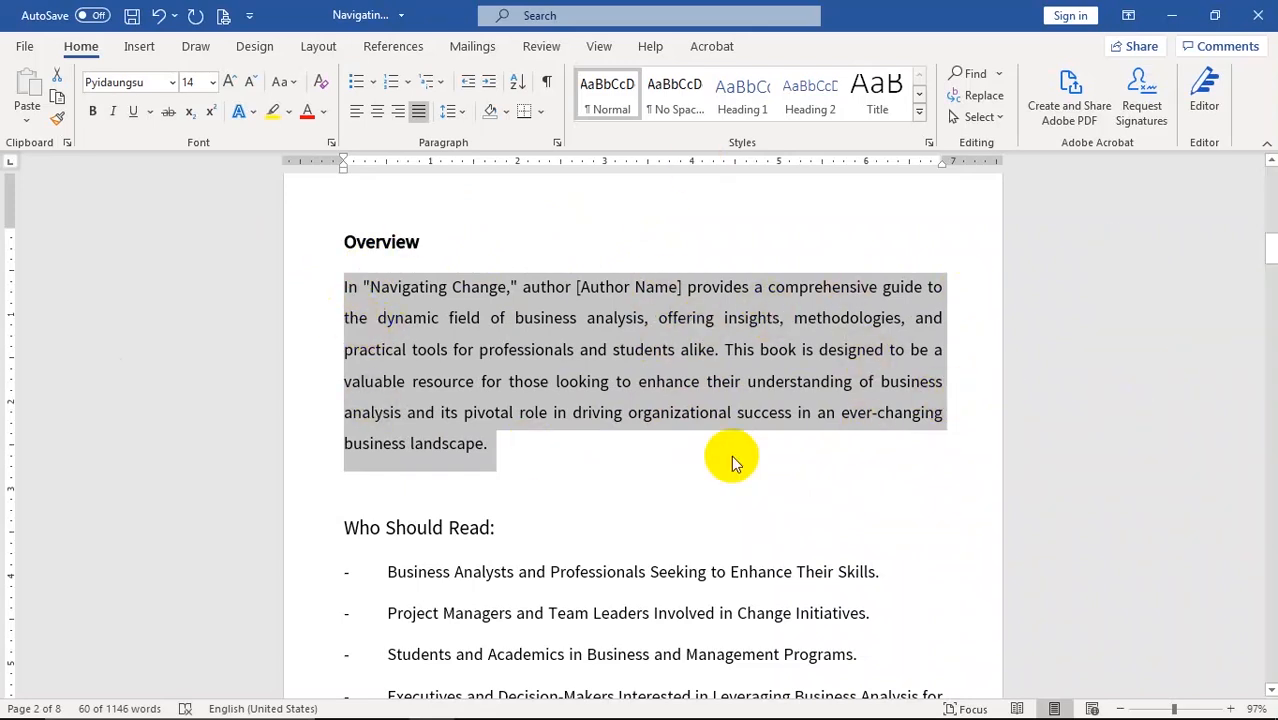
Center the "Overview" heading above the justified paragraph
{"action": "scroll", "coordinate": [700, 450], "scroll_direction": "down", "scroll_amount": 2}
{"action": "scroll", "coordinate": [656, 390], "scroll_direction": "up", "scroll_amount": 2}
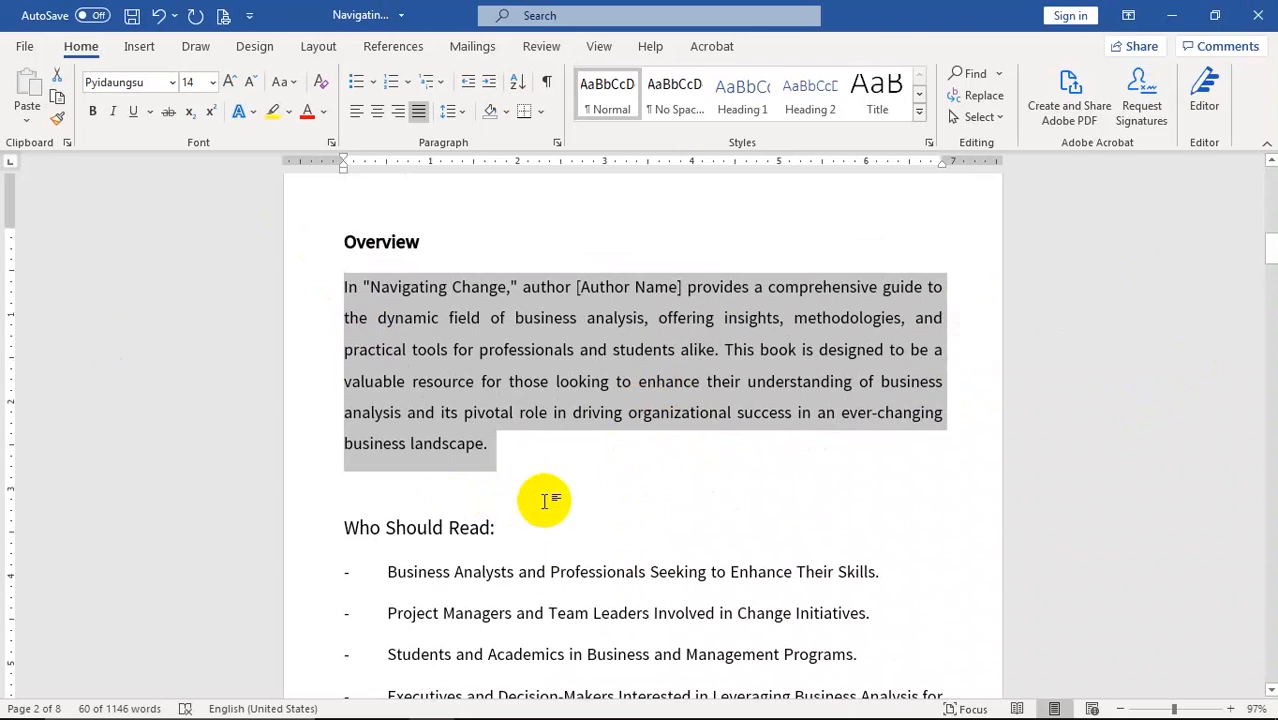
{"action": "left_click_drag", "start_coordinate": [345, 241], "coordinate": [422, 242]}
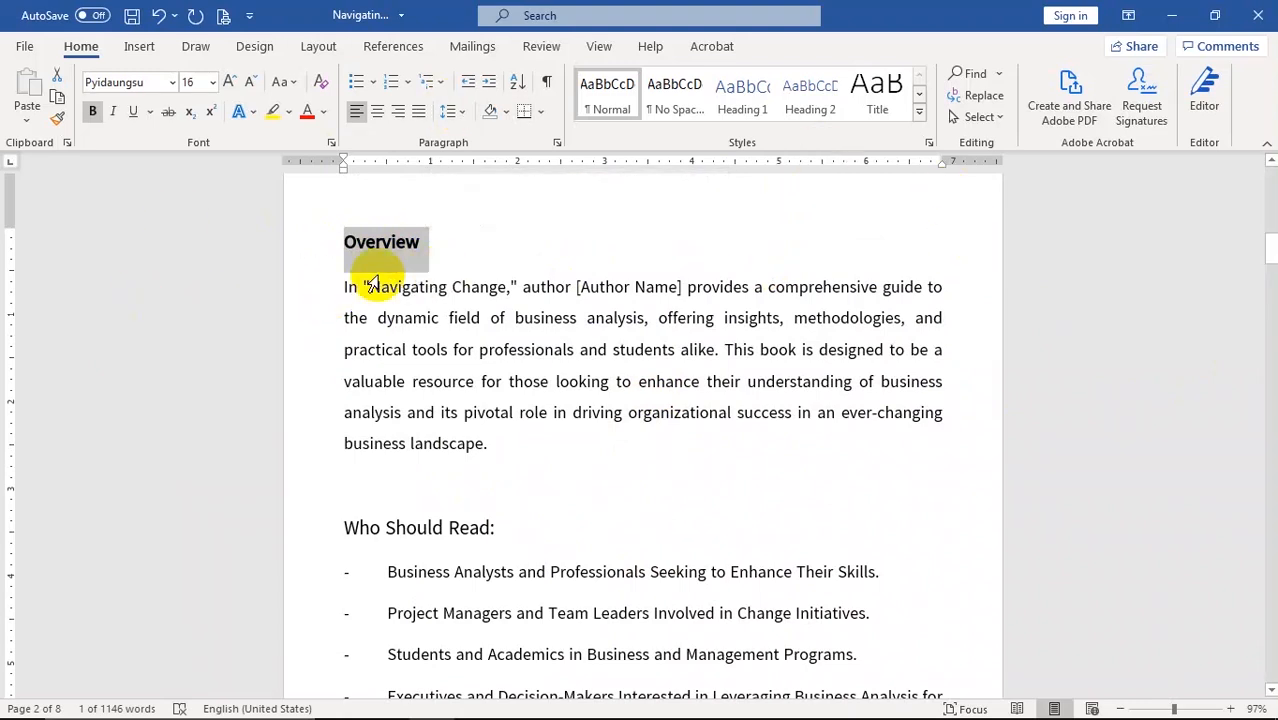
{"action": "key", "text": "ctrl+e"}
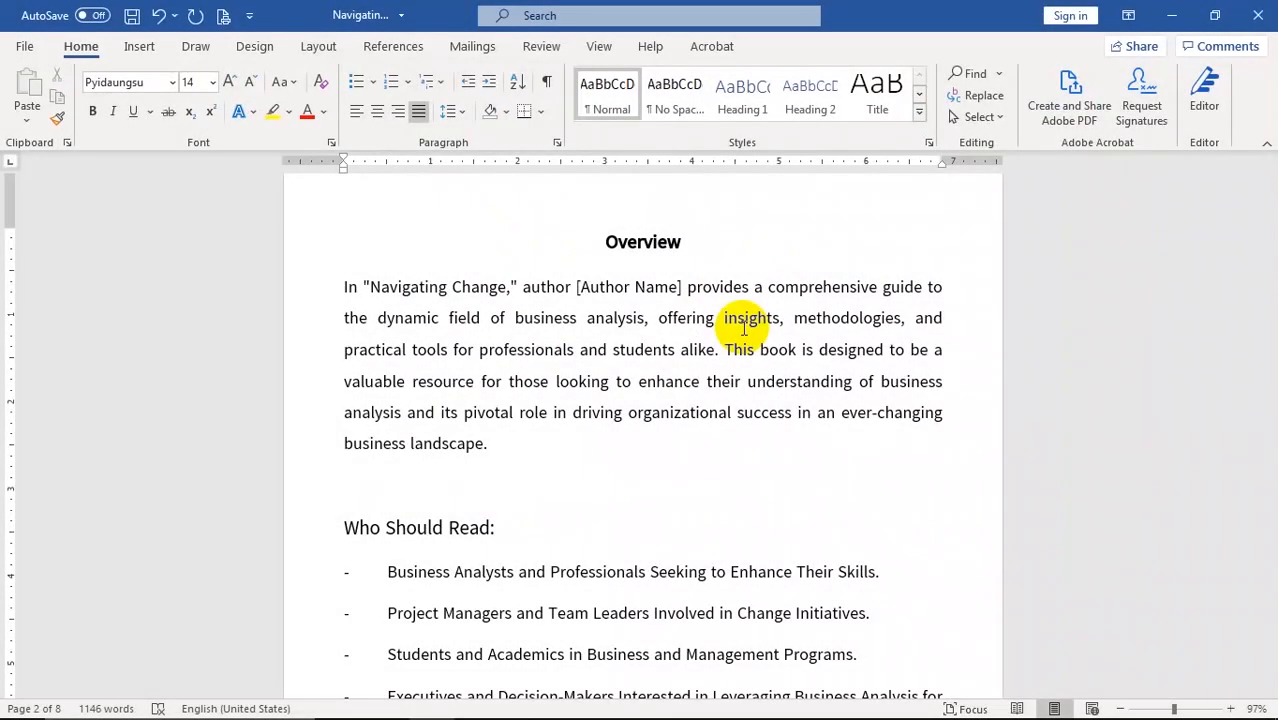
Run the spelling and grammar check, and misspell "enhance" as "enhaec" in the Overview paragraph
{"action": "key", "text": "F7"}
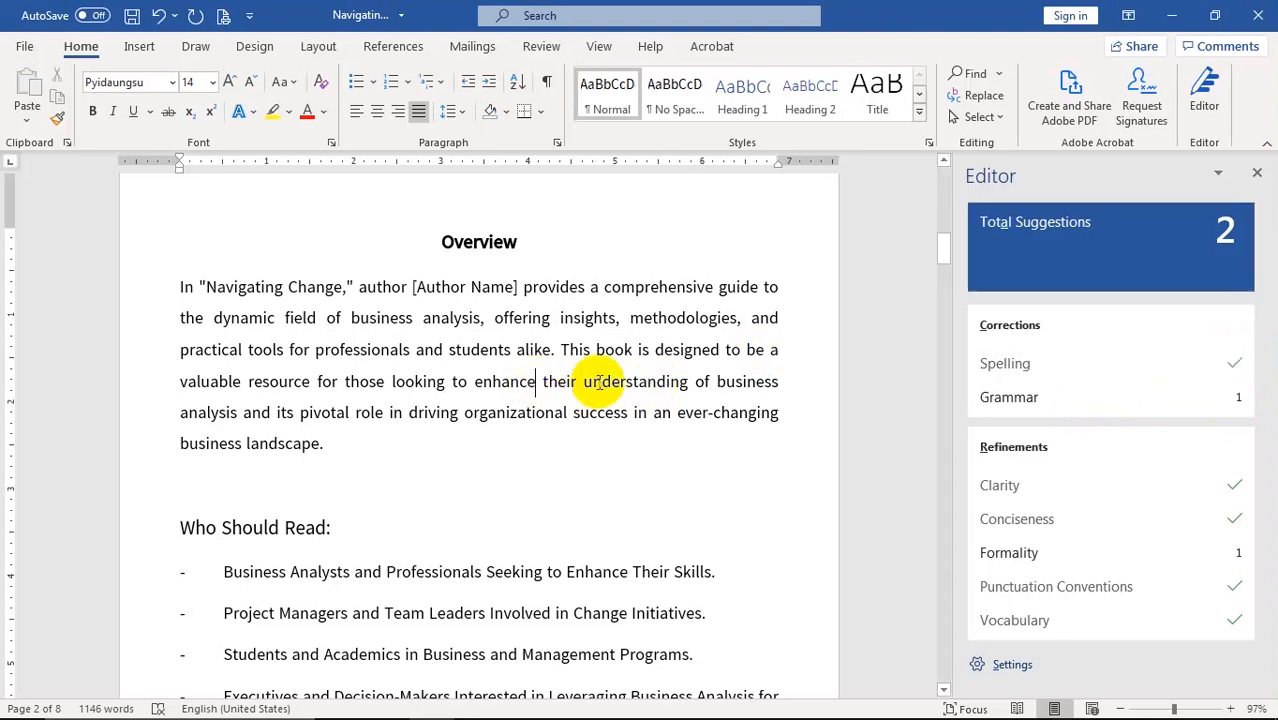
{"action": "key", "text": "BackSpace"}
{"action": "key", "text": "BackSpace"}
{"action": "key", "text": "BackSpace"}
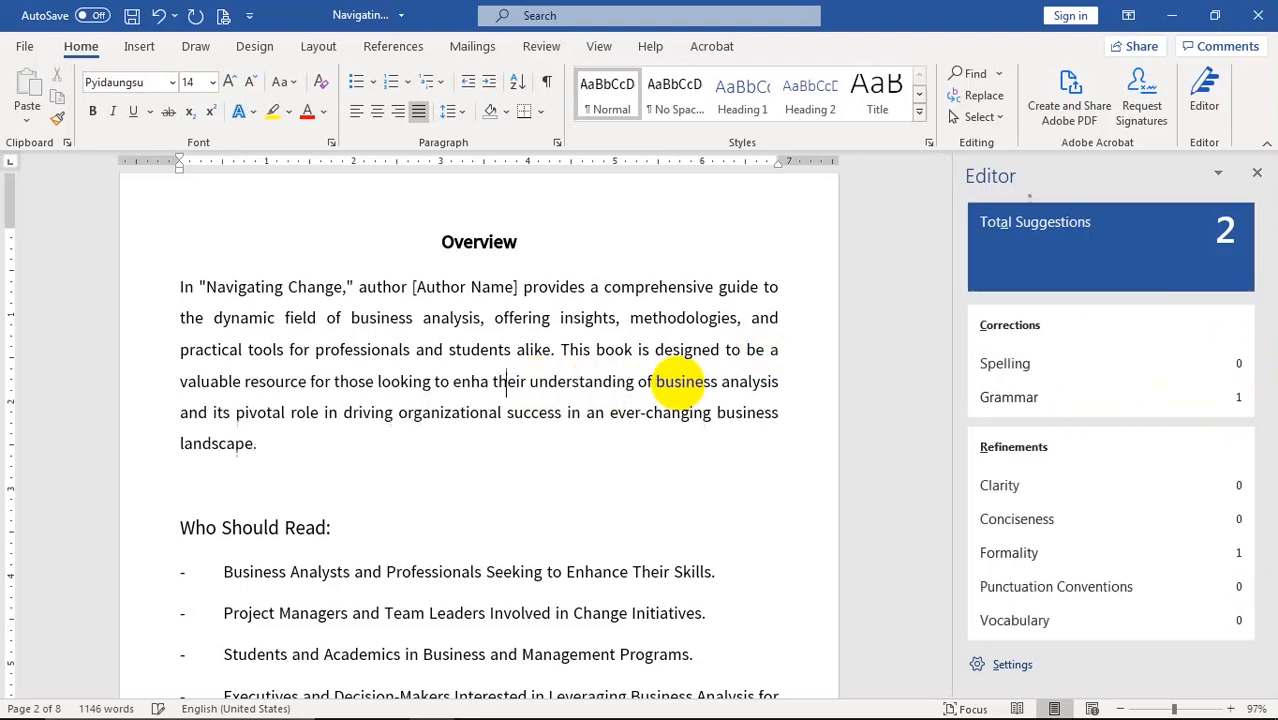
{"action": "type", "text": "ec"}
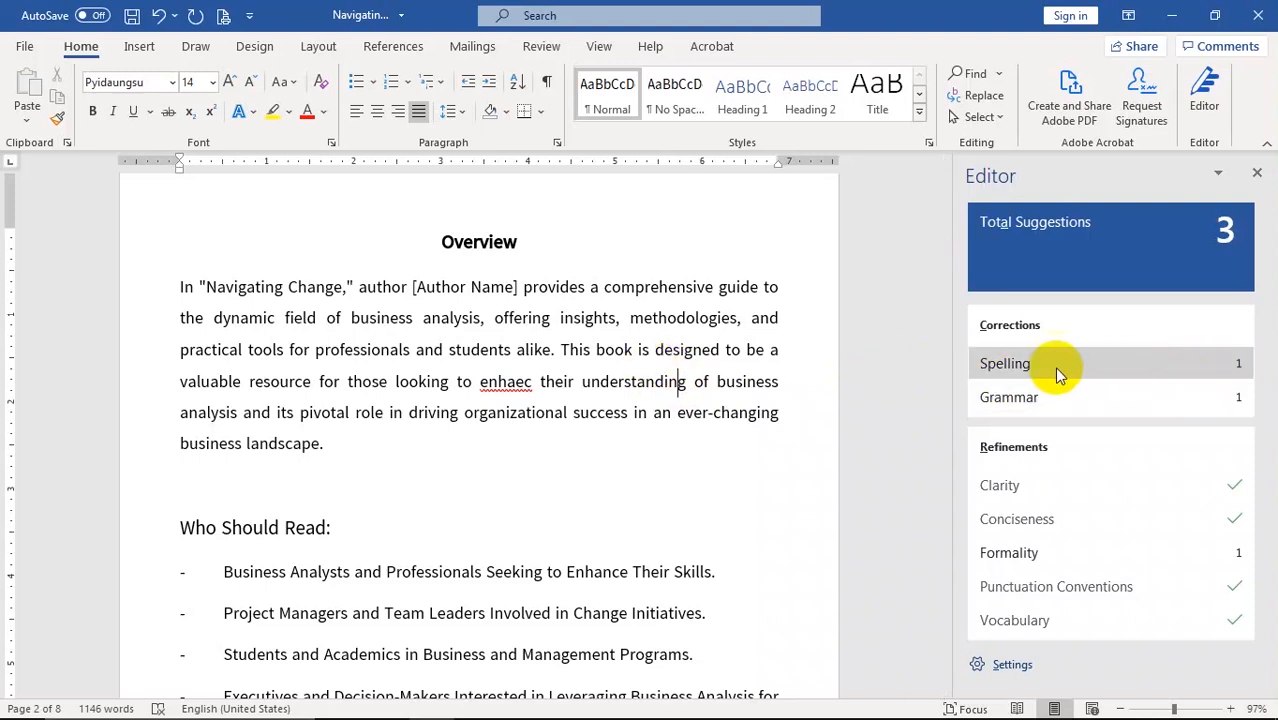
Accept the spelling suggestion "enhance" for "enhaec" and the grammar suggestion "gathering," in the document's last paragraph
{"action": "left_click", "coordinate": [1139, 364]}
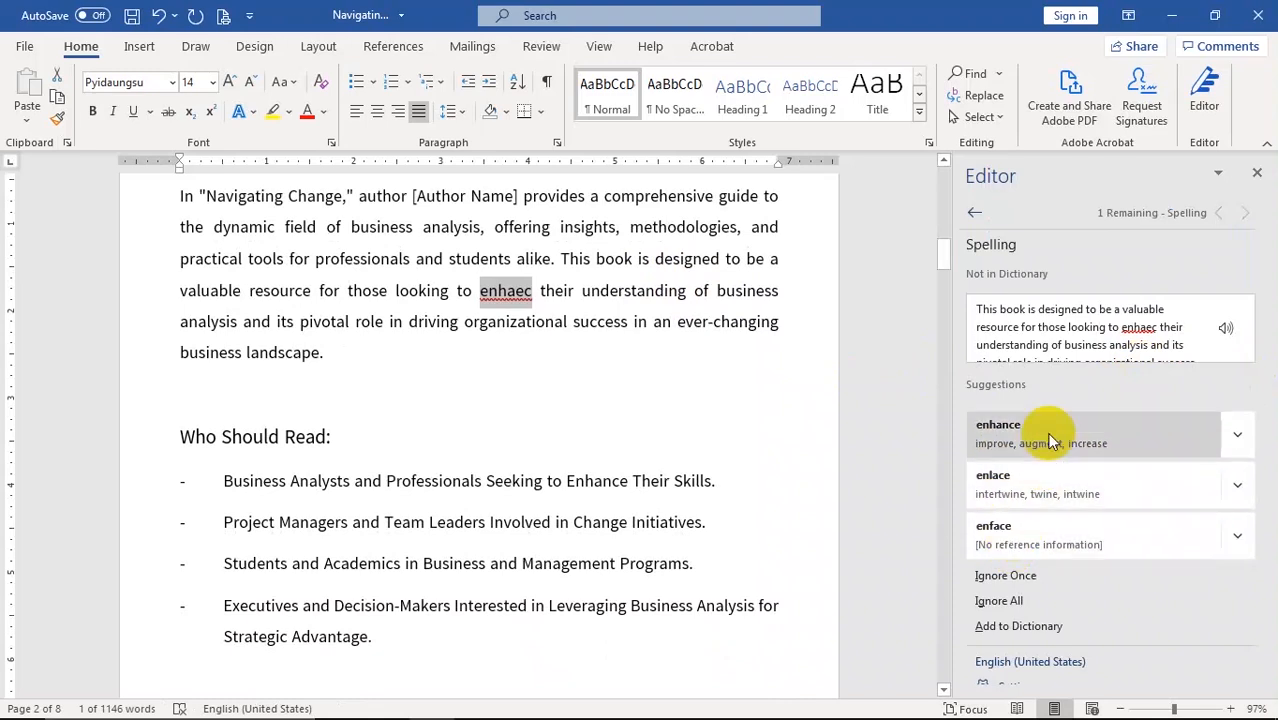
{"action": "left_click", "coordinate": [1075, 437]}
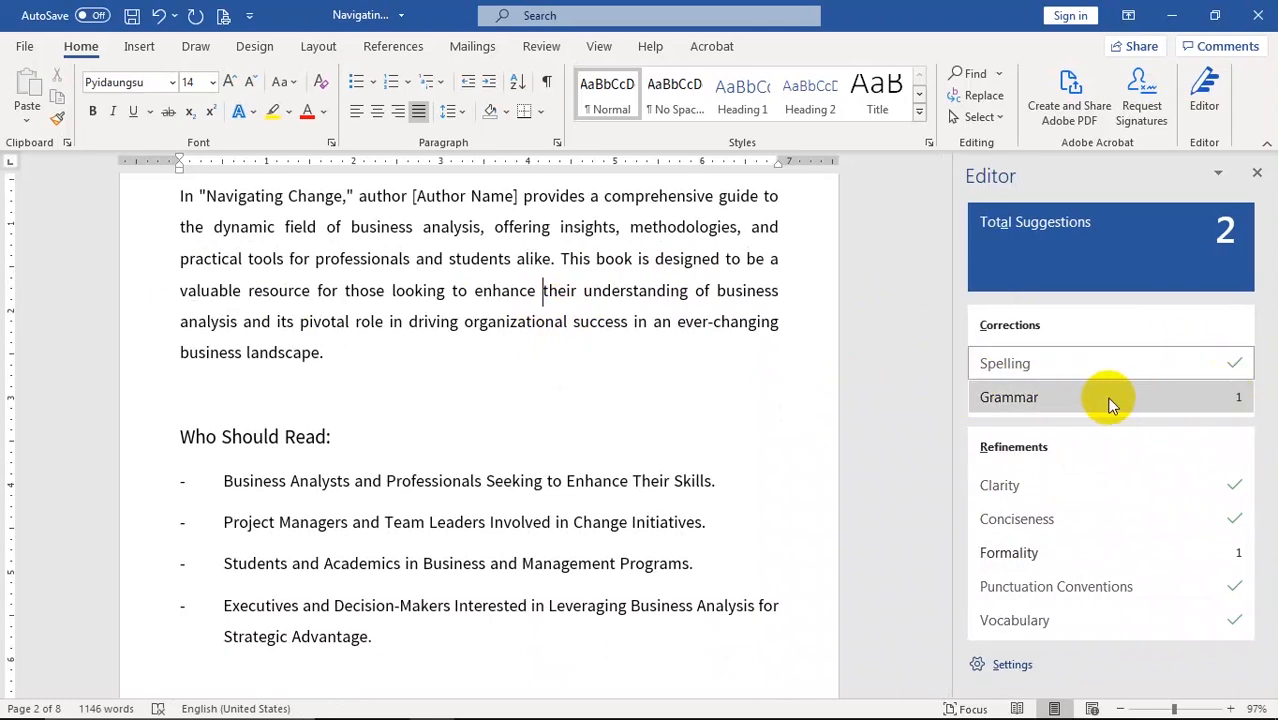
{"action": "left_click", "coordinate": [1155, 397]}
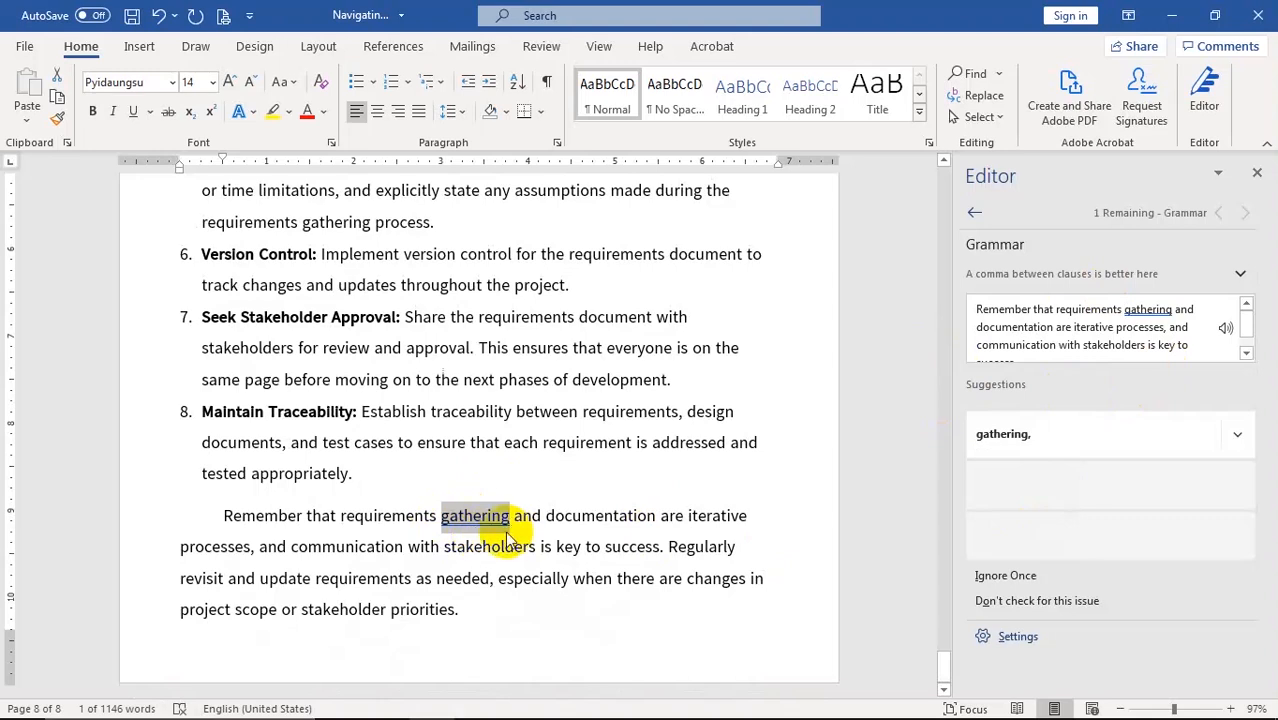
{"action": "left_click", "coordinate": [1057, 435]}
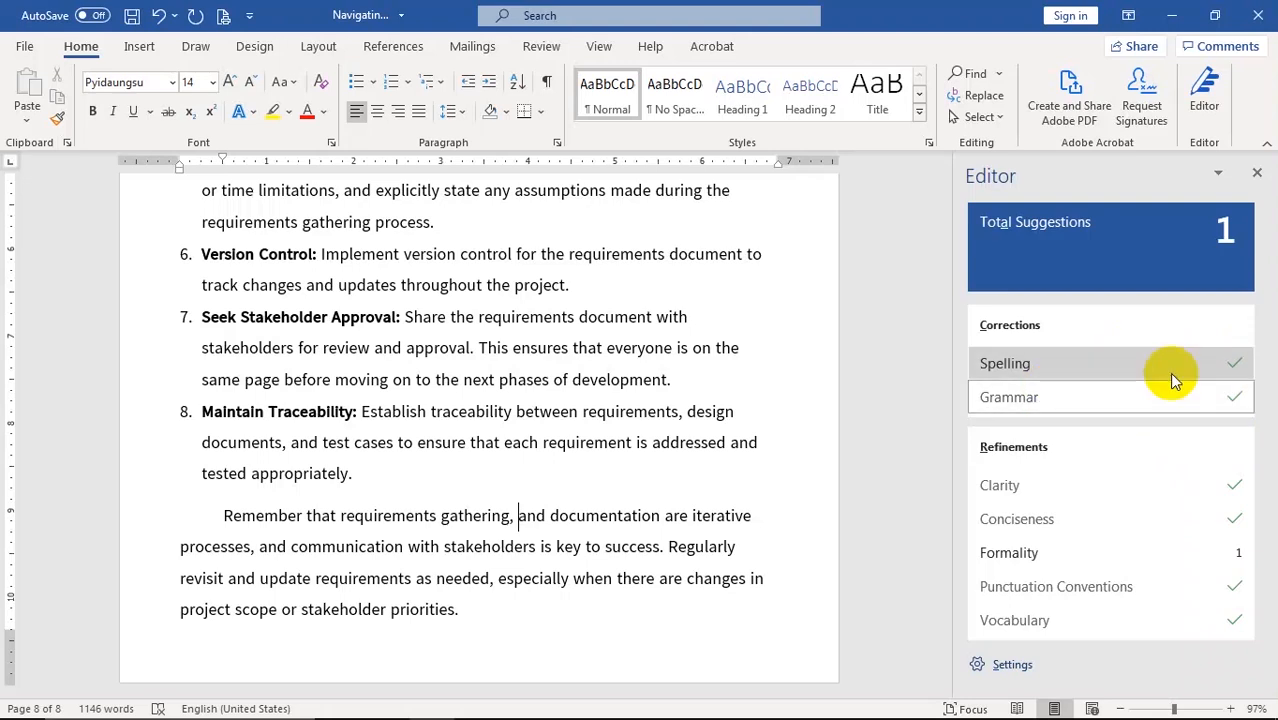
Dismiss the Editor results and search the document for "business"
{"action": "left_click", "coordinate": [1257, 173]}
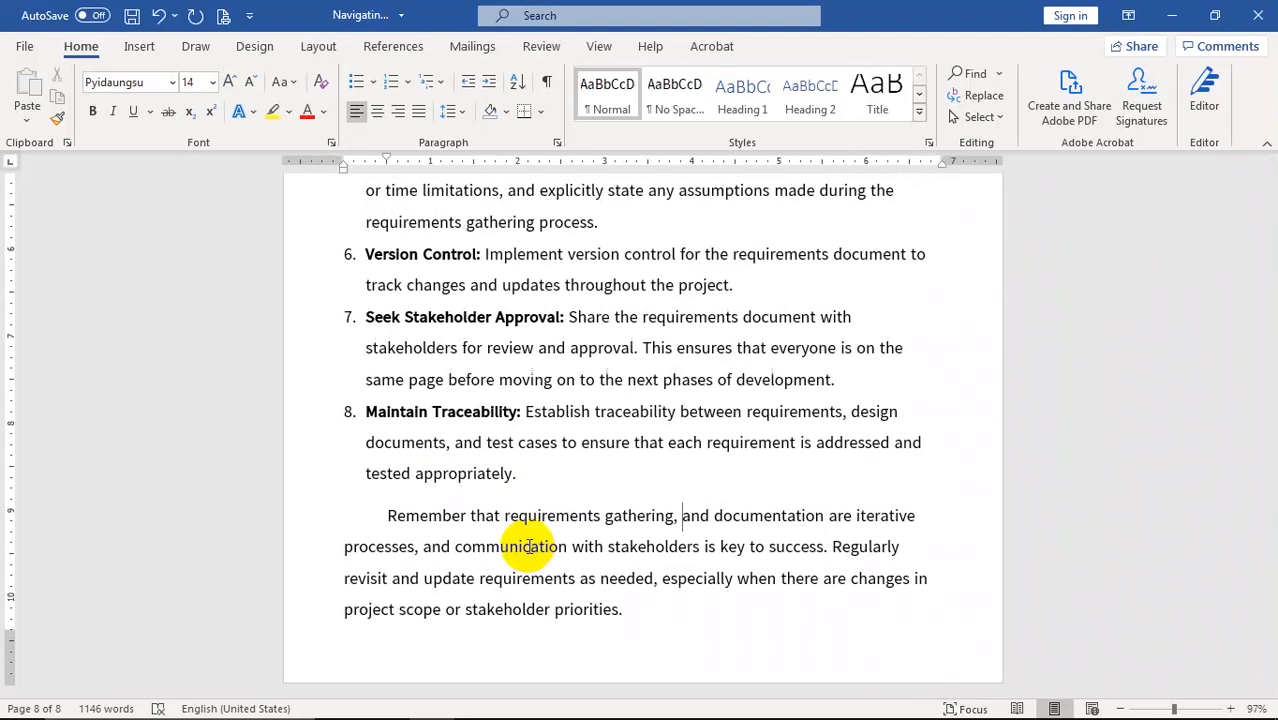
{"action": "key", "text": "ctrl+f"}
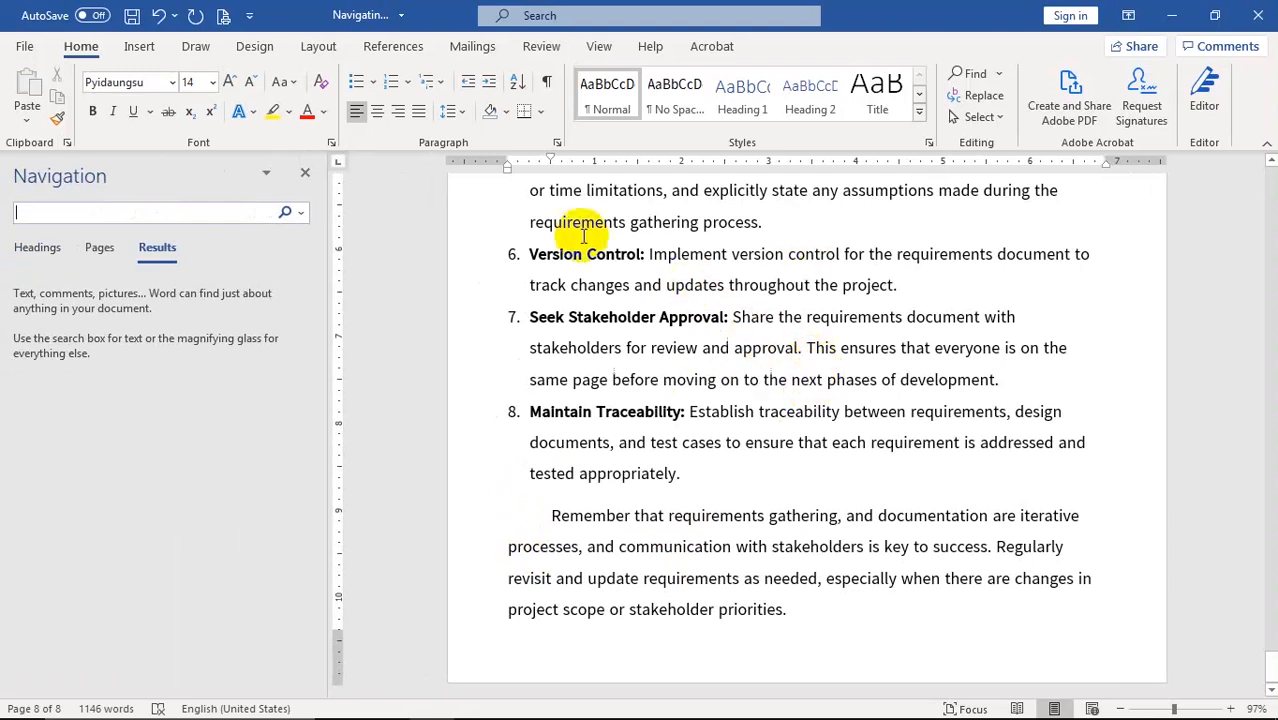
{"action": "left_click", "coordinate": [44, 212]}
{"action": "type", "text": "business"}
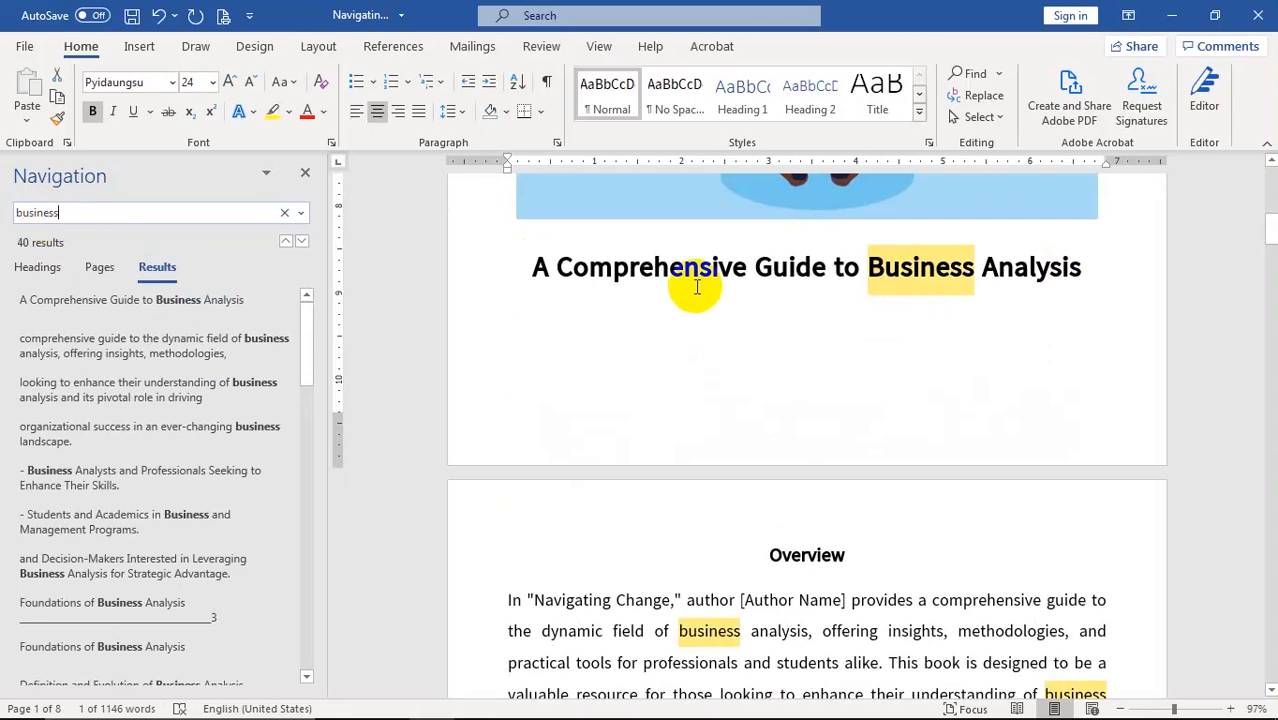
Review the highlighted "business" matches from the title page through the "Foundations of Business Analysis" page, and end the search
{"action": "scroll", "coordinate": [1000, 270], "scroll_direction": "down", "scroll_amount": 1}
{"action": "scroll", "coordinate": [930, 290], "scroll_direction": "down", "scroll_amount": 2}
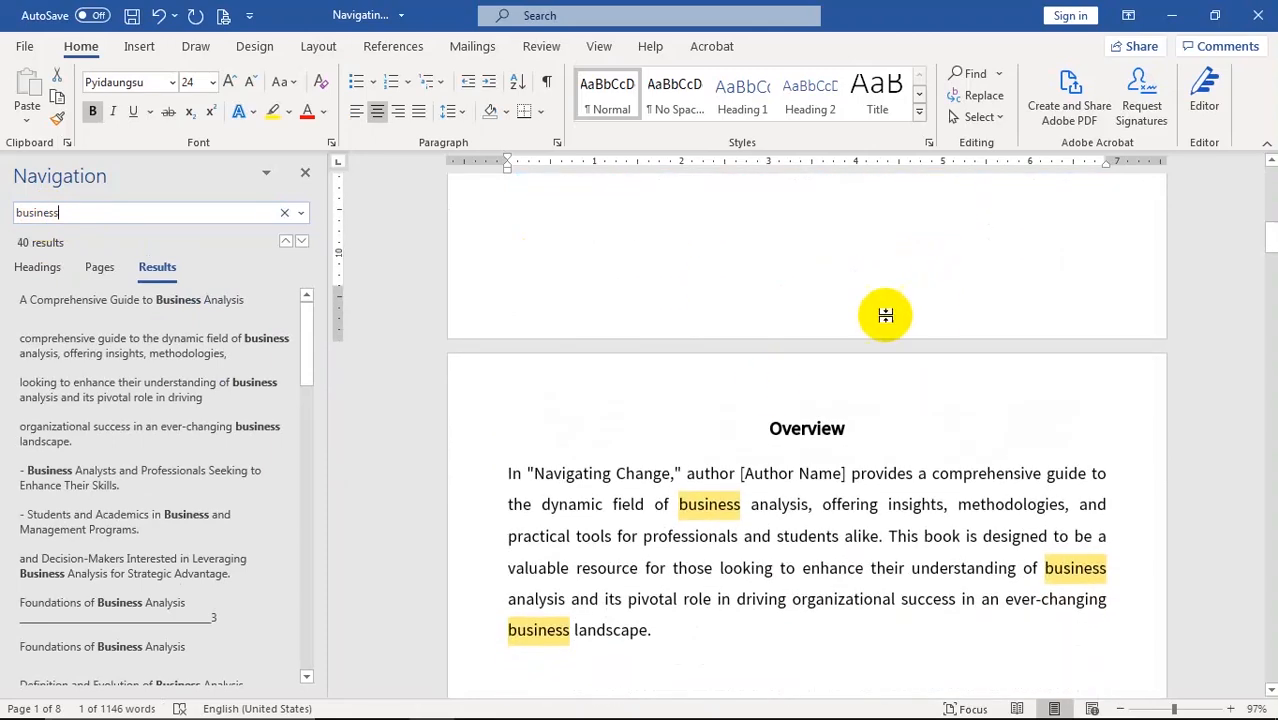
{"action": "scroll", "coordinate": [750, 434], "scroll_direction": "down", "scroll_amount": 3}
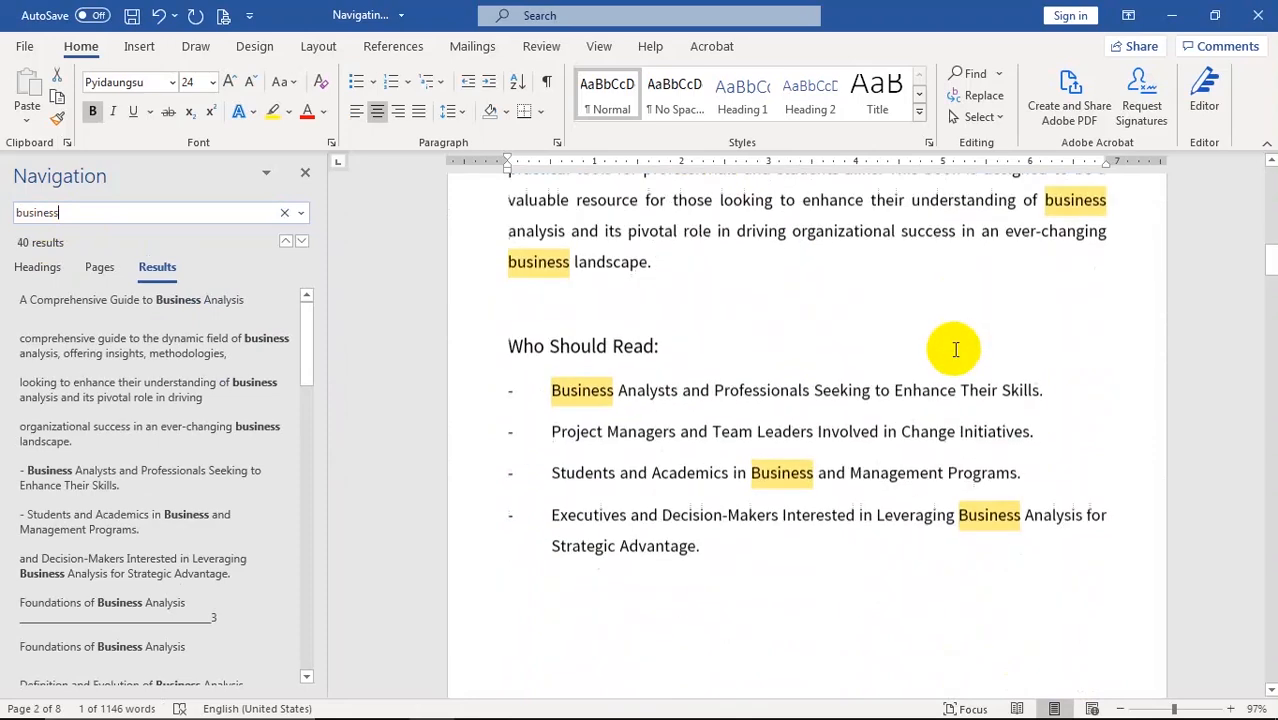
{"action": "scroll", "coordinate": [955, 349], "scroll_direction": "down", "scroll_amount": 5}
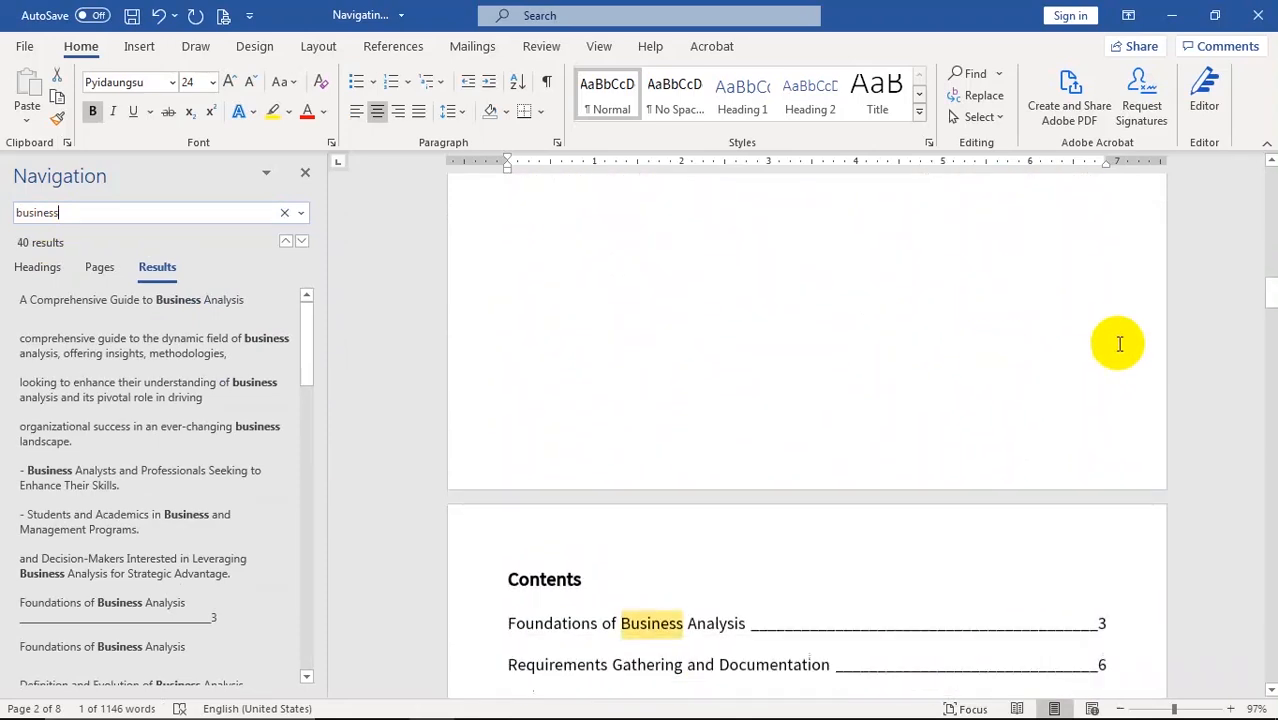
{"action": "scroll", "coordinate": [1119, 344], "scroll_direction": "down", "scroll_amount": 6}
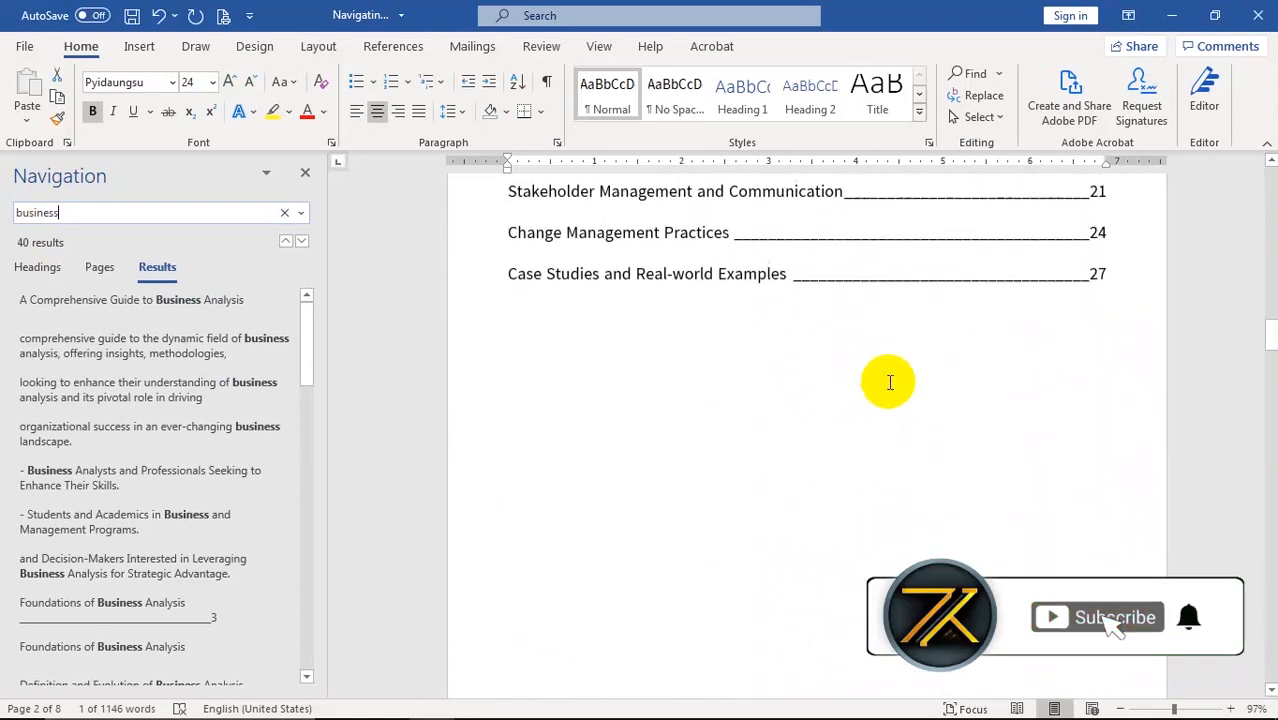
{"action": "scroll", "coordinate": [890, 382], "scroll_direction": "down", "scroll_amount": 5}
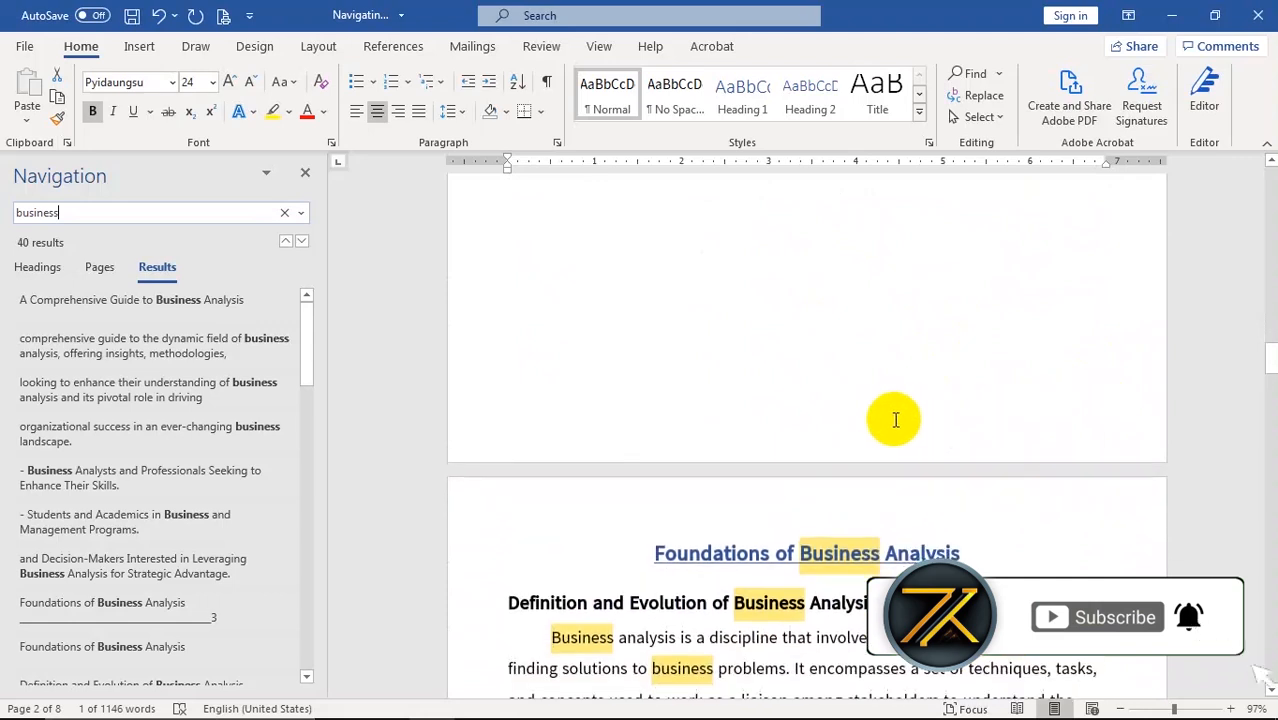
{"action": "scroll", "coordinate": [895, 420], "scroll_direction": "down", "scroll_amount": 2}
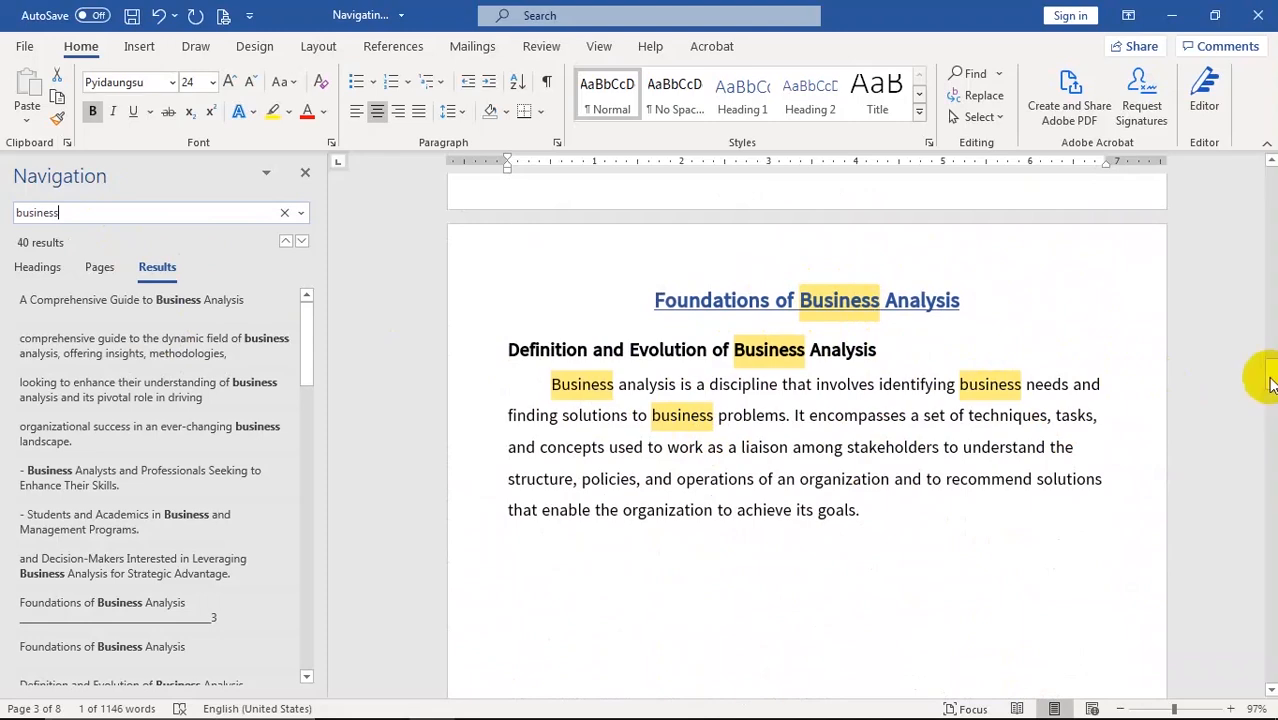
{"action": "left_click_drag", "start_coordinate": [1270, 376], "coordinate": [1272, 278]}
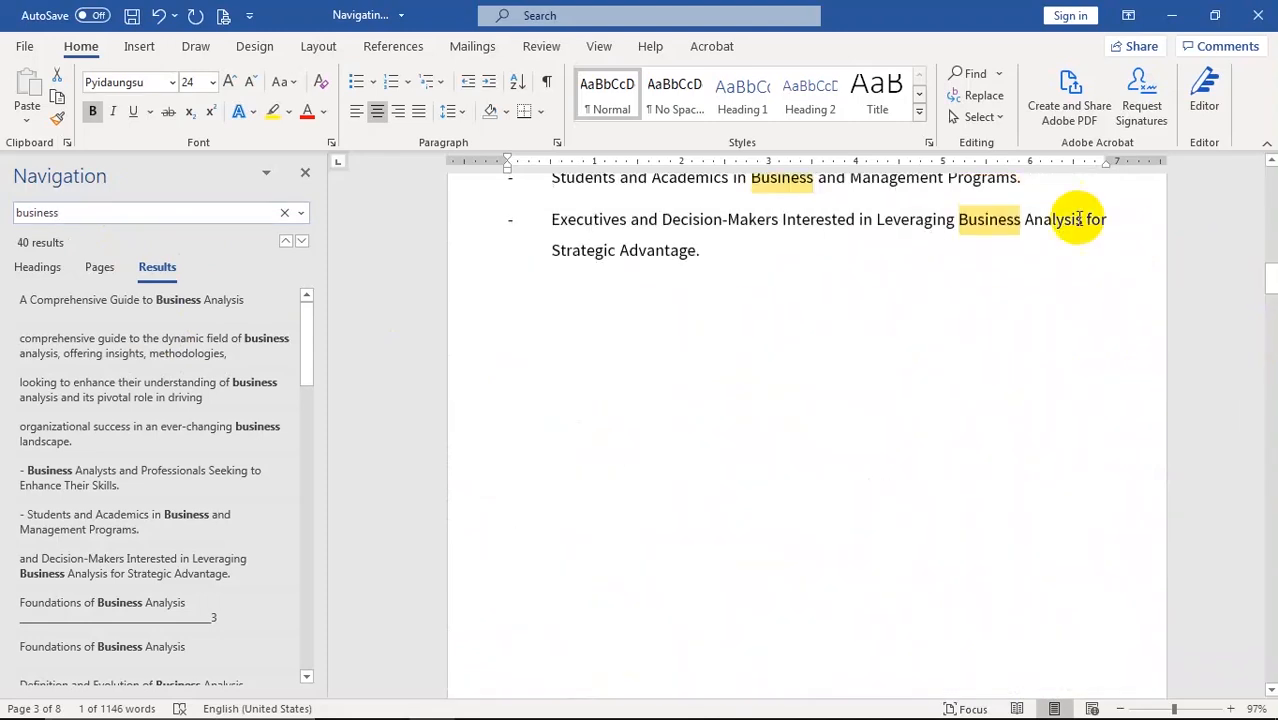
{"action": "left_click", "coordinate": [1038, 225]}
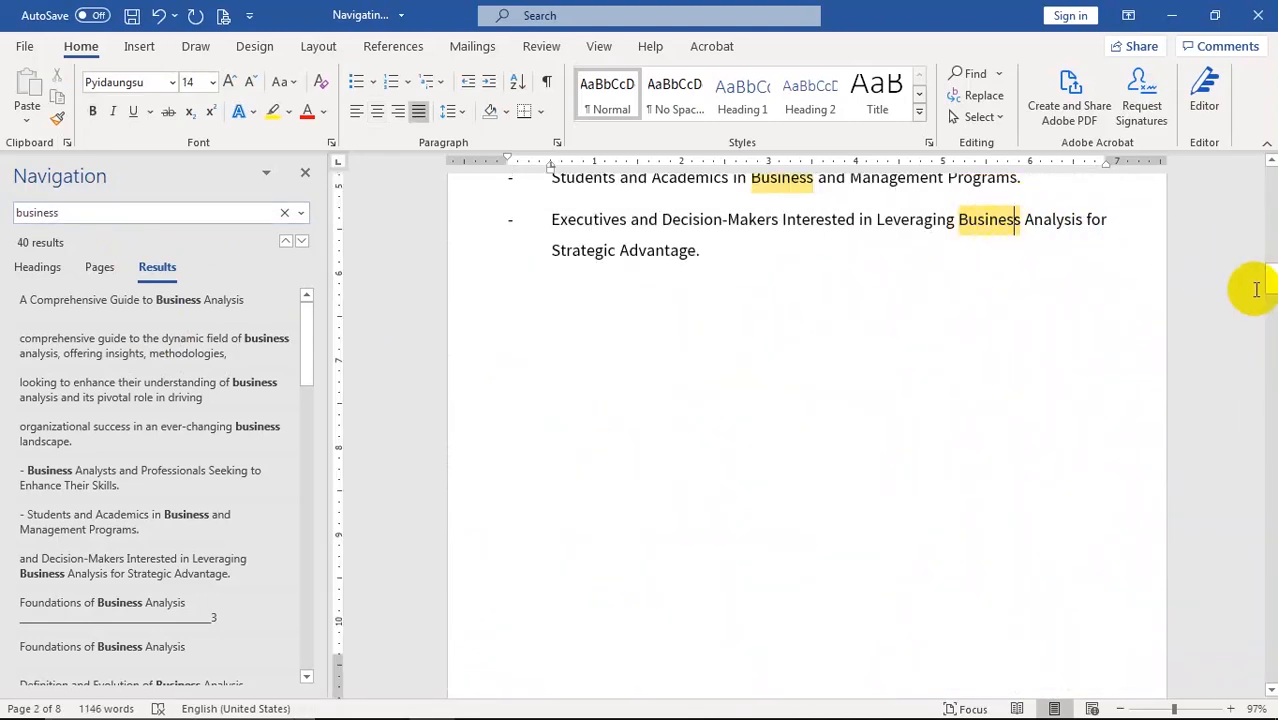
{"action": "left_click_drag", "start_coordinate": [1270, 282], "coordinate": [1239, 248]}
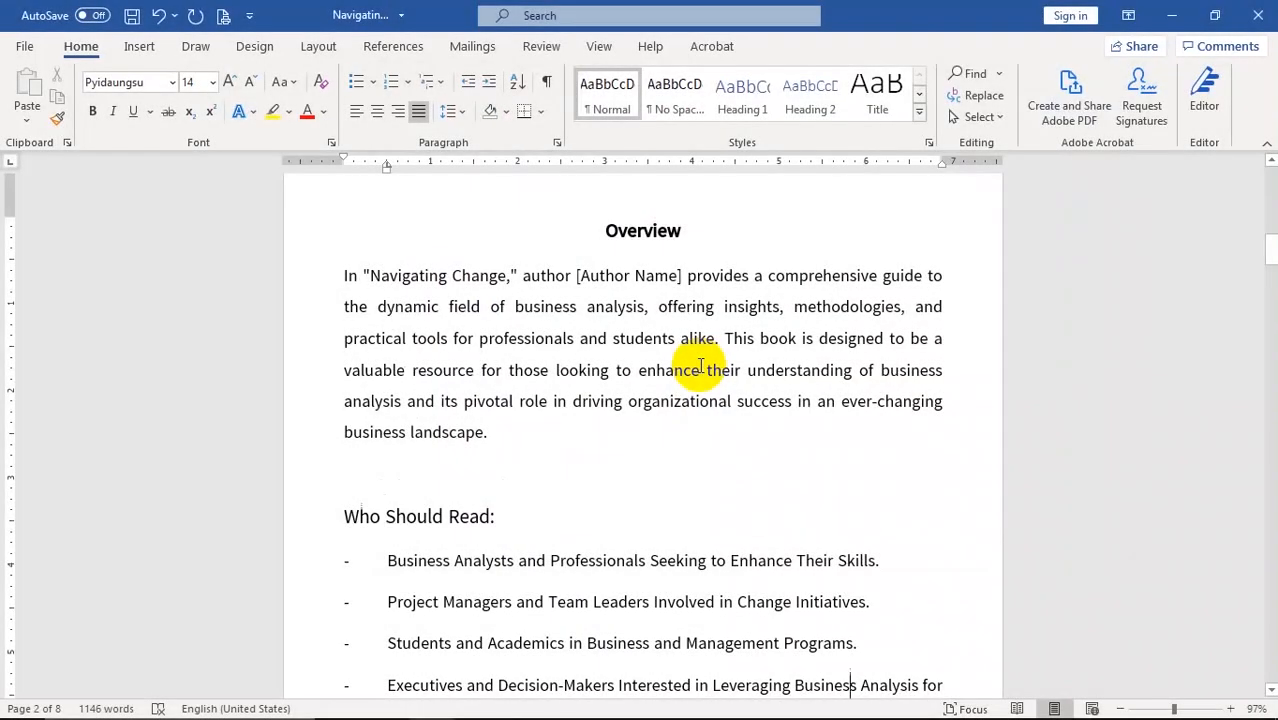
Place the insertion point directly before the "Requirements Gathering" subheading above the numbered list on page 7
{"action": "key", "text": "ctrl+Return"}
{"action": "scroll", "coordinate": [707, 368], "scroll_direction": "down", "scroll_amount": 5}
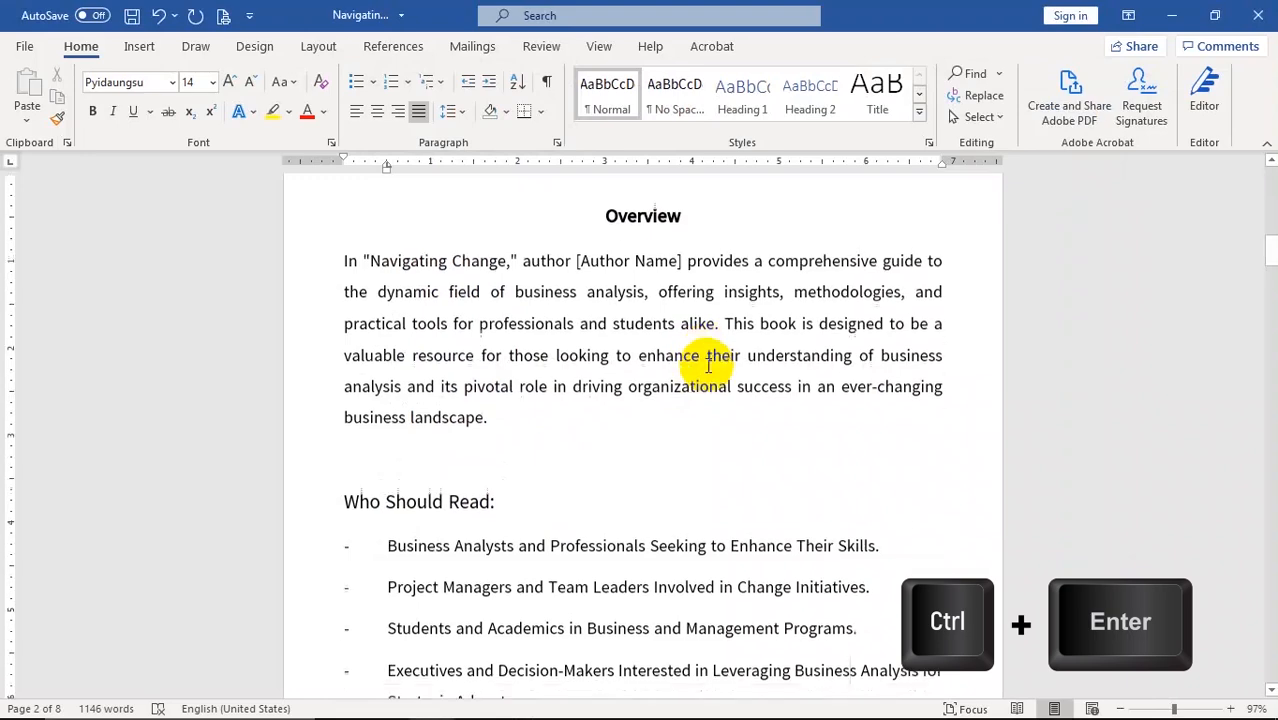
{"action": "scroll", "coordinate": [717, 376], "scroll_direction": "down", "scroll_amount": 5}
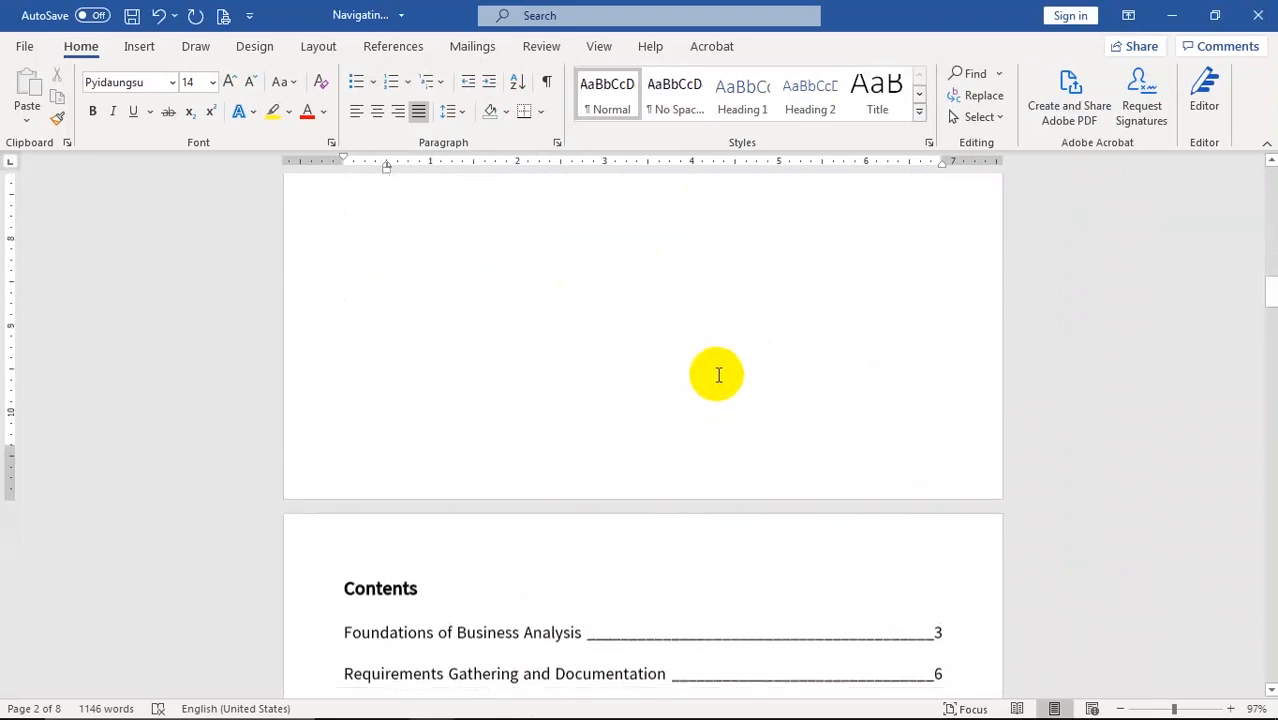
{"action": "scroll", "coordinate": [858, 340], "scroll_direction": "down", "scroll_amount": 7}
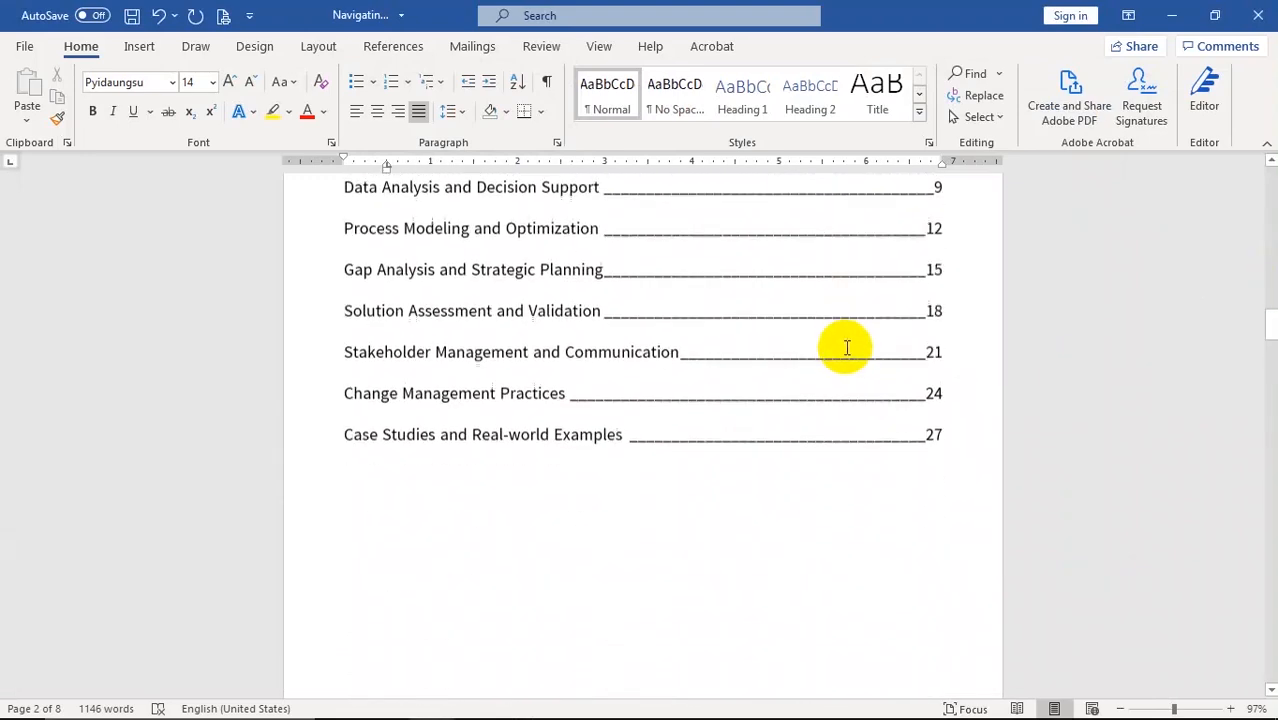
{"action": "left_click_drag", "start_coordinate": [1271, 342], "coordinate": [1271, 578]}
{"action": "left_click", "coordinate": [342, 352]}
{"action": "scroll", "coordinate": [529, 343], "scroll_direction": "down", "scroll_amount": 3}
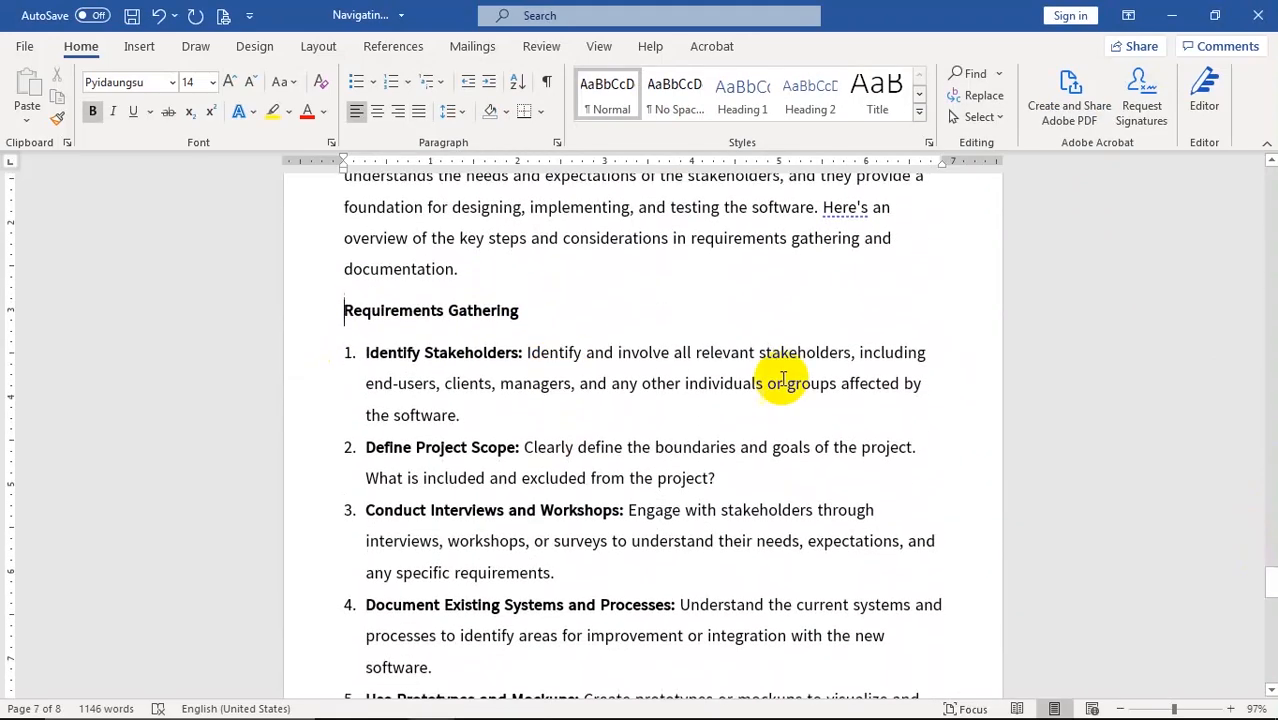
{"action": "scroll", "coordinate": [432, 268], "scroll_direction": "up", "scroll_amount": 2}
{"action": "scroll", "coordinate": [432, 268], "scroll_direction": "up", "scroll_amount": 2}
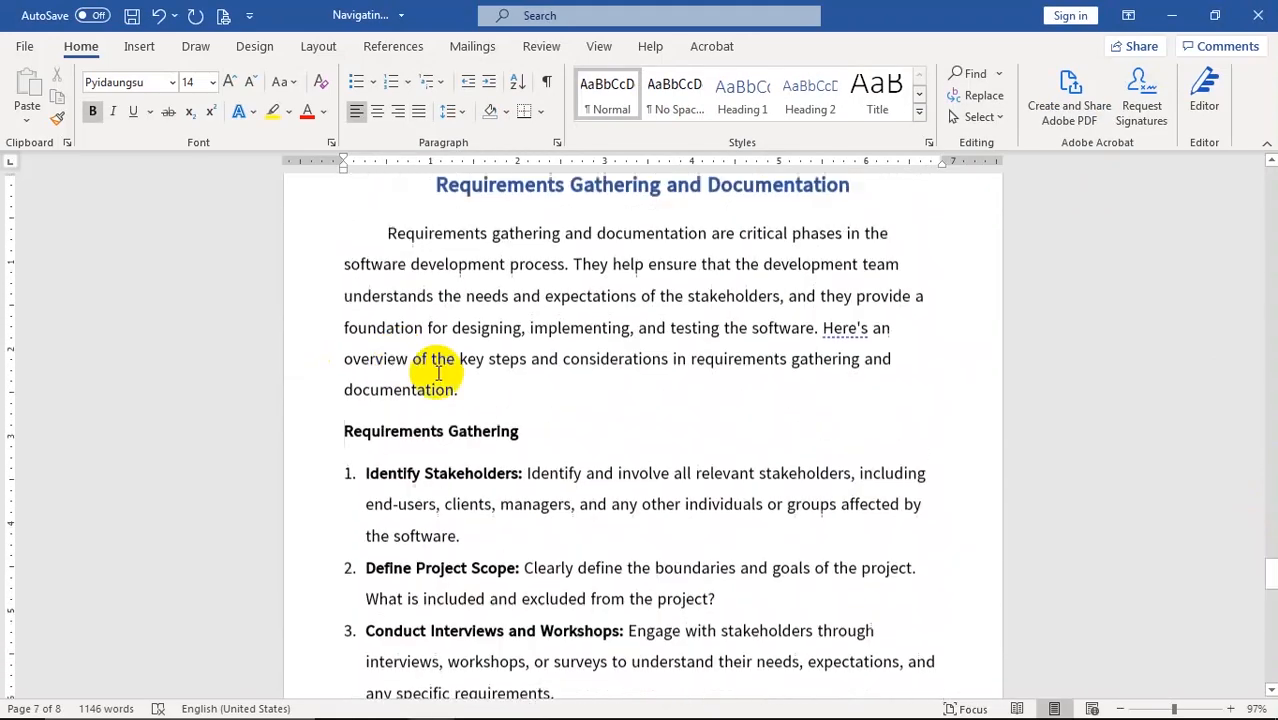
{"action": "scroll", "coordinate": [522, 448], "scroll_direction": "down", "scroll_amount": 5}
{"action": "scroll", "coordinate": [556, 434], "scroll_direction": "up", "scroll_amount": 4}
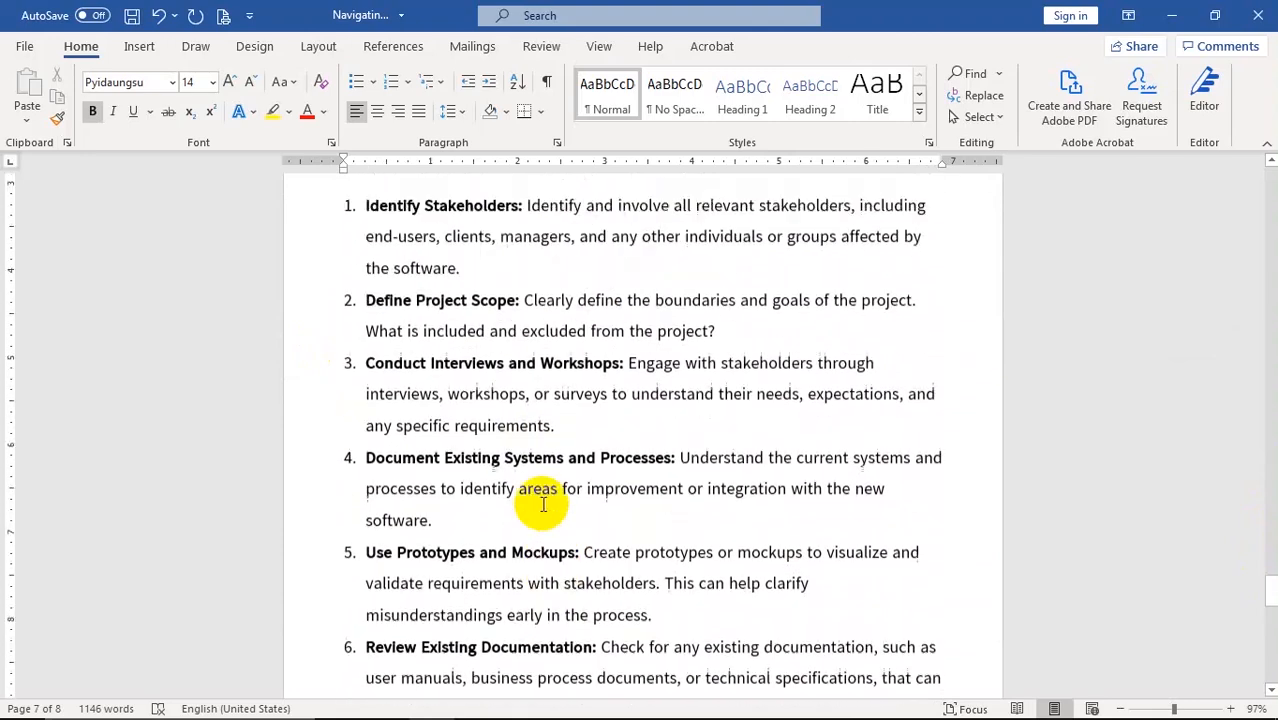
{"action": "scroll", "coordinate": [542, 270], "scroll_direction": "up", "scroll_amount": 2}
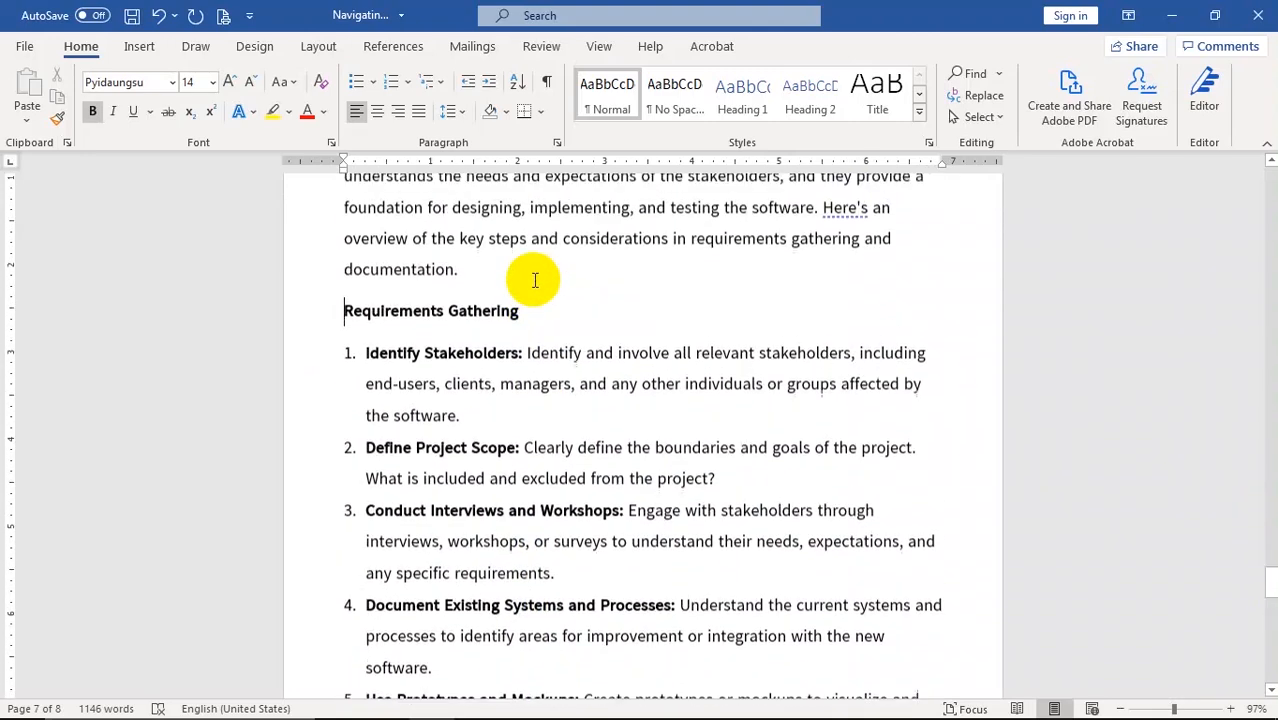
Insert blank lines before the "Requirements Gathering" subheading to push it onto the next page
{"action": "key", "text": "Return"}
{"action": "key", "text": "Return"}
{"action": "key", "text": "Return"}
{"action": "key", "text": "Return"}
{"action": "key", "text": "Return"}
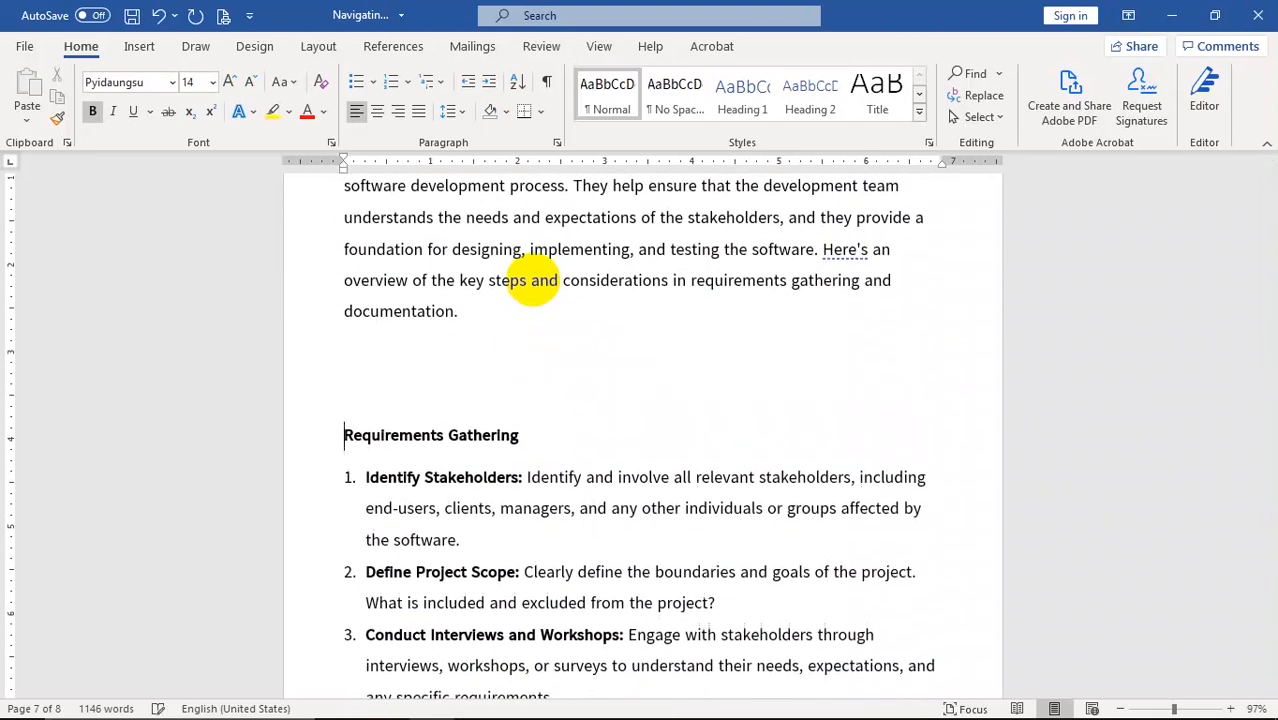
{"action": "key", "text": "Return"}
{"action": "key", "text": "Return"}
{"action": "key", "text": "Return"}
{"action": "key", "text": "Return"}
{"action": "key", "text": "Return"}
{"action": "key", "text": "Return"}
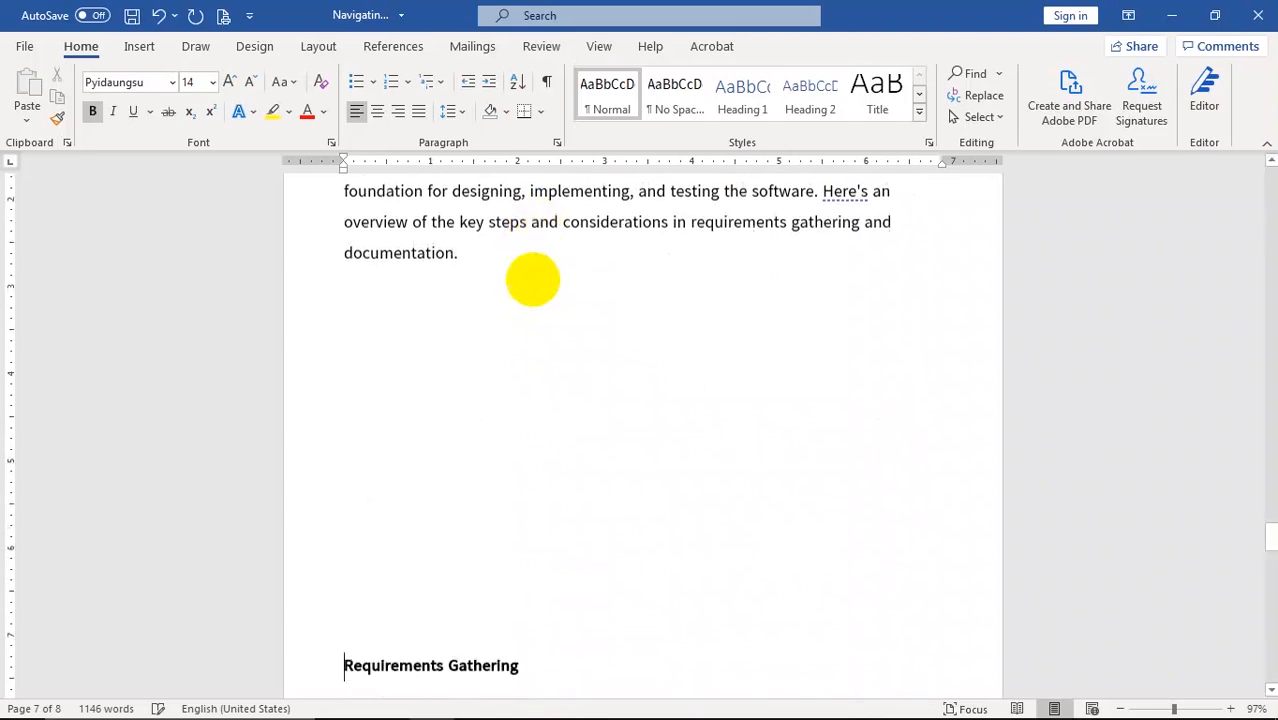
{"action": "key", "text": "Return"}
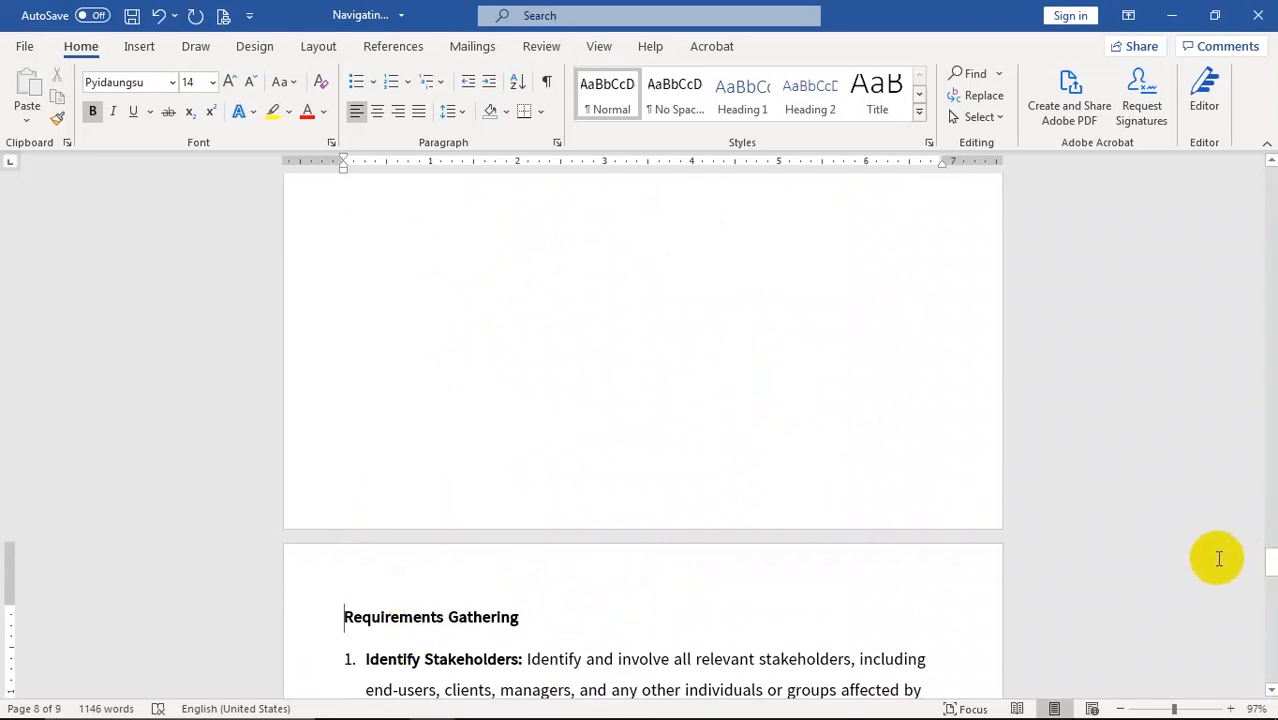
Check the gap left by the blank lines and delete them all above the "Requirements Gathering" subheading
{"action": "left_click_drag", "start_coordinate": [1262, 561], "coordinate": [1241, 530]}
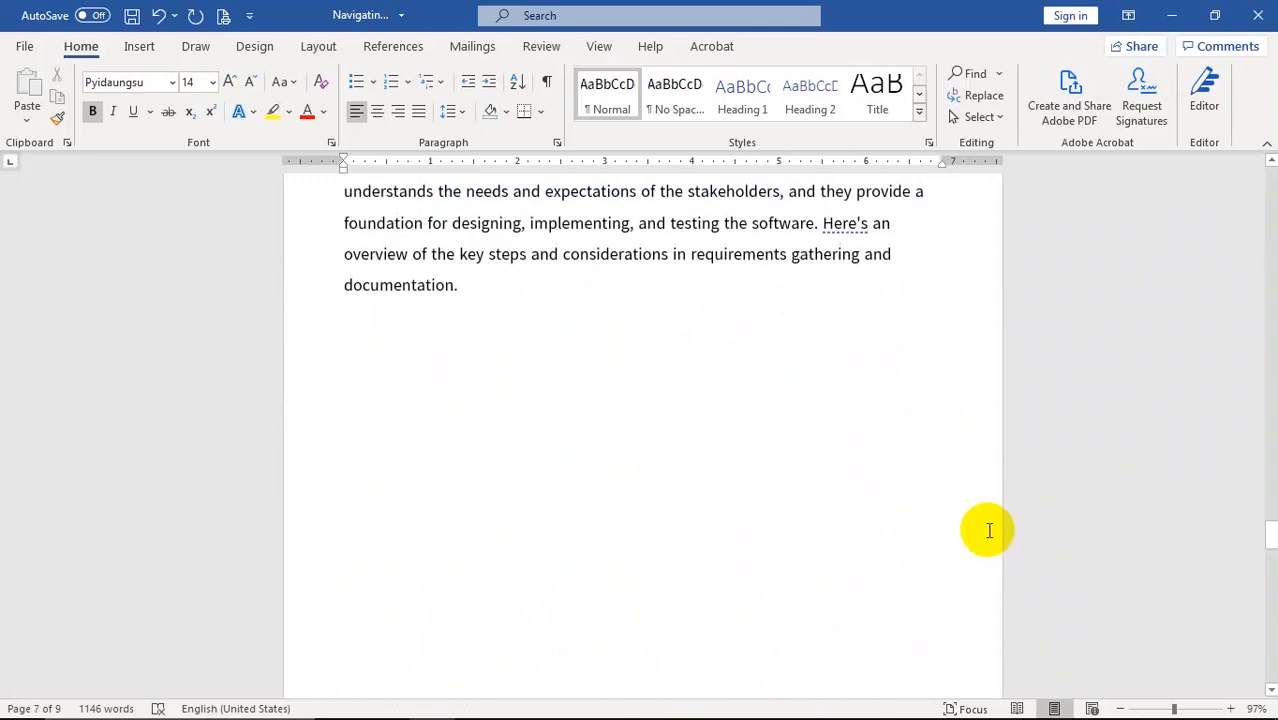
{"action": "scroll", "coordinate": [989, 530], "scroll_direction": "down", "scroll_amount": 4}
{"action": "scroll", "coordinate": [988, 529], "scroll_direction": "down", "scroll_amount": 2}
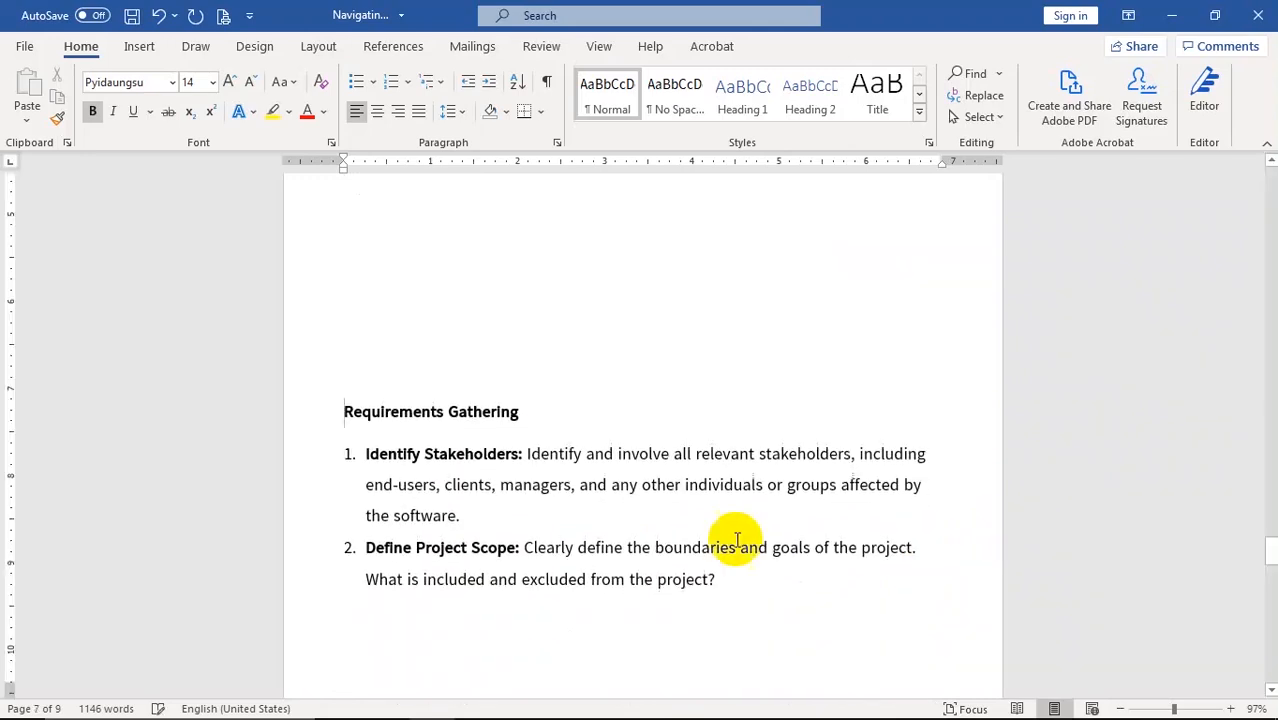
{"action": "scroll", "coordinate": [656, 505], "scroll_direction": "up", "scroll_amount": 5}
{"action": "key", "text": "BackSpace"}
{"action": "key", "text": "BackSpace"}
{"action": "key", "text": "BackSpace"}
{"action": "key", "text": "BackSpace"}
{"action": "key", "text": "BackSpace"}
{"action": "key", "text": "BackSpace"}
{"action": "key", "text": "BackSpace"}
{"action": "key", "text": "BackSpace"}
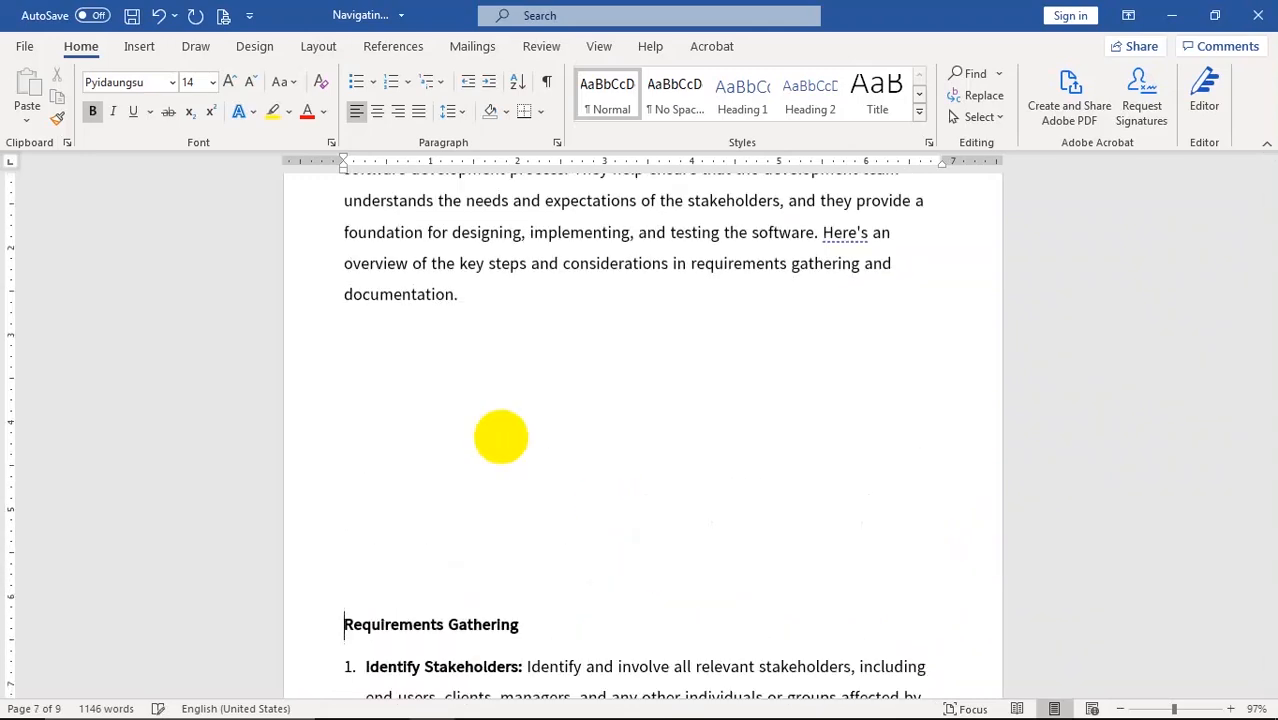
{"action": "key", "text": "BackSpace"}
{"action": "key", "text": "BackSpace"}
{"action": "key", "text": "BackSpace"}
{"action": "key", "text": "BackSpace"}
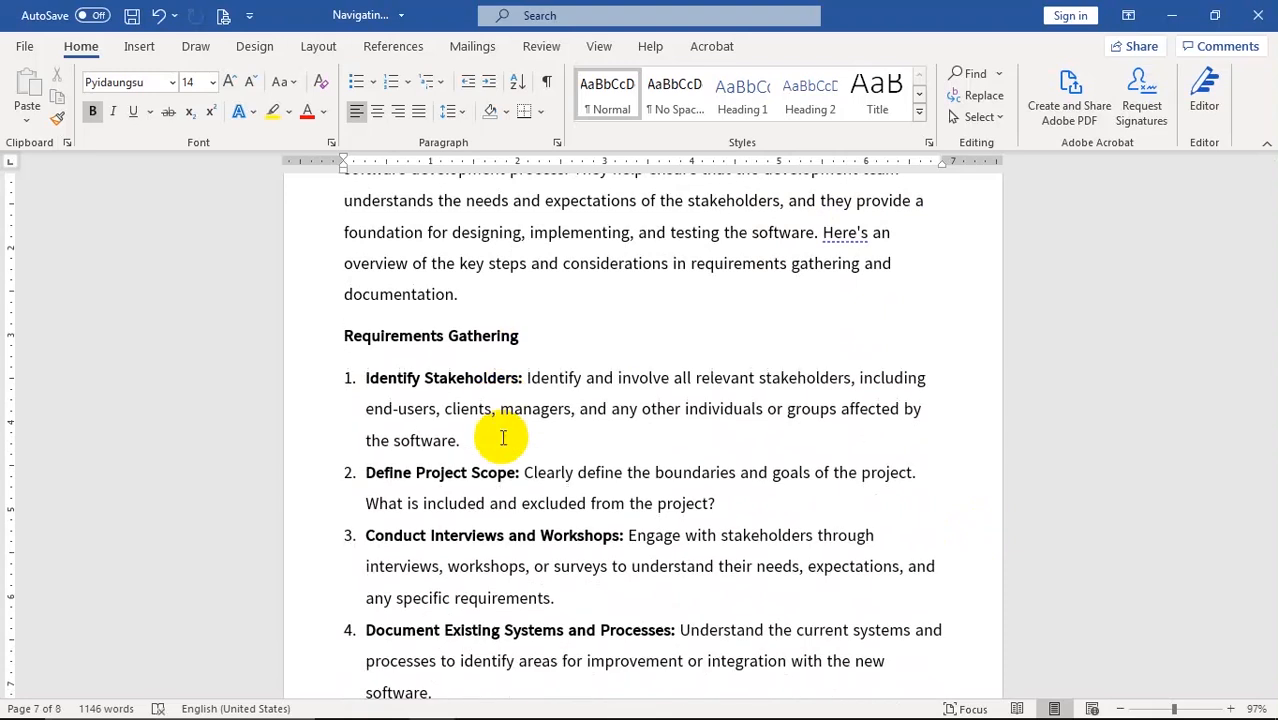
Insert a page break before the "Requirements Gathering" subheading and check the space left on the preceding page
{"action": "key", "text": "ctrl+Return"}
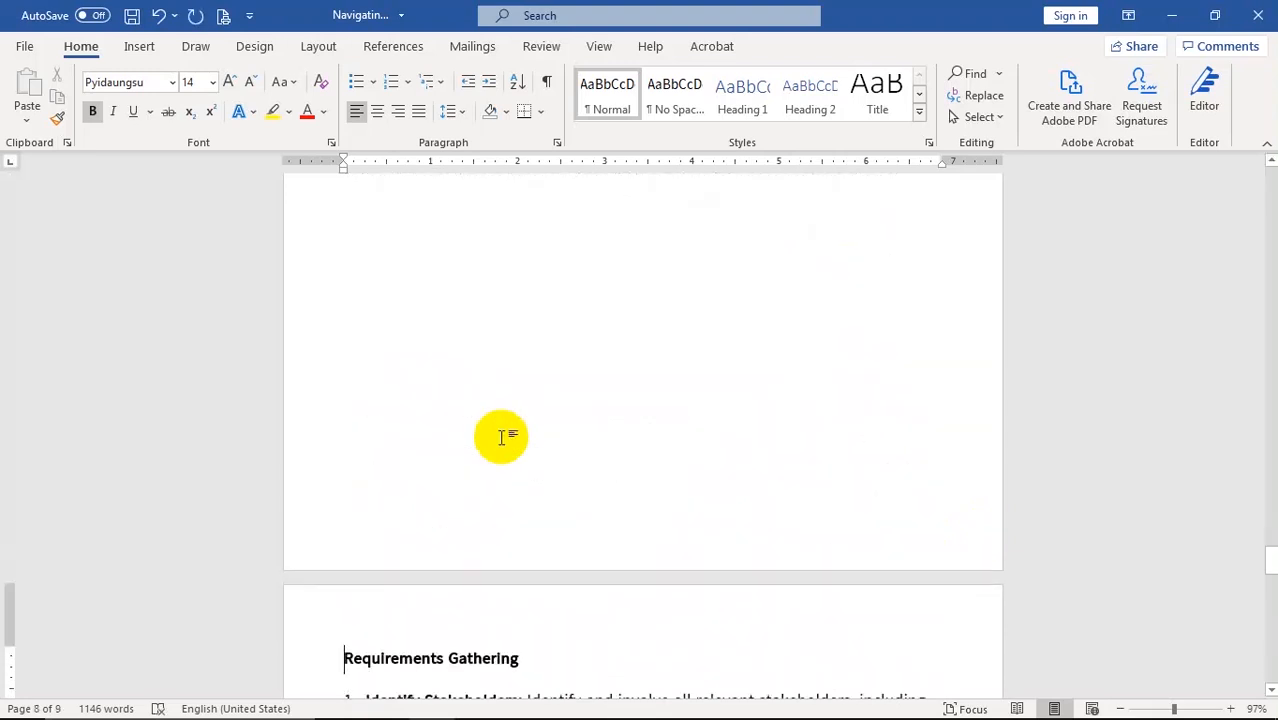
{"action": "scroll", "coordinate": [543, 480], "scroll_direction": "down", "scroll_amount": 2}
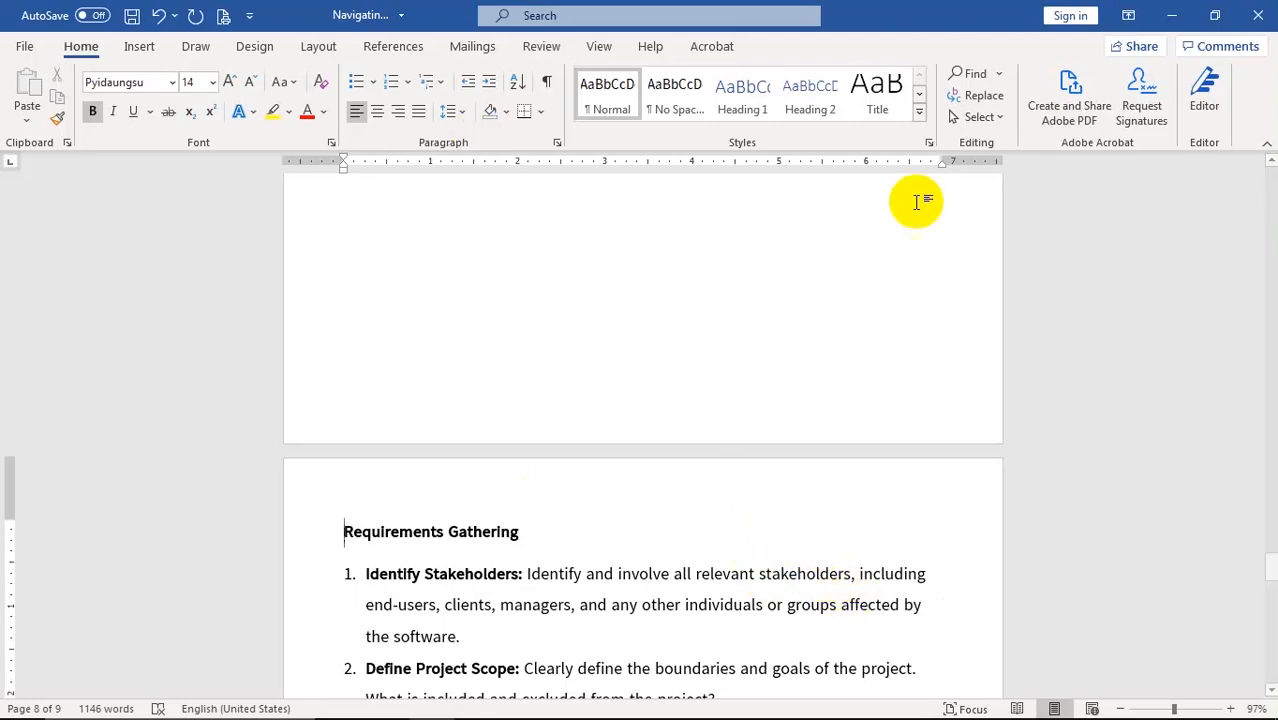
{"action": "scroll", "coordinate": [574, 528], "scroll_direction": "up", "scroll_amount": 1}
{"action": "scroll", "coordinate": [708, 418], "scroll_direction": "up", "scroll_amount": 1}
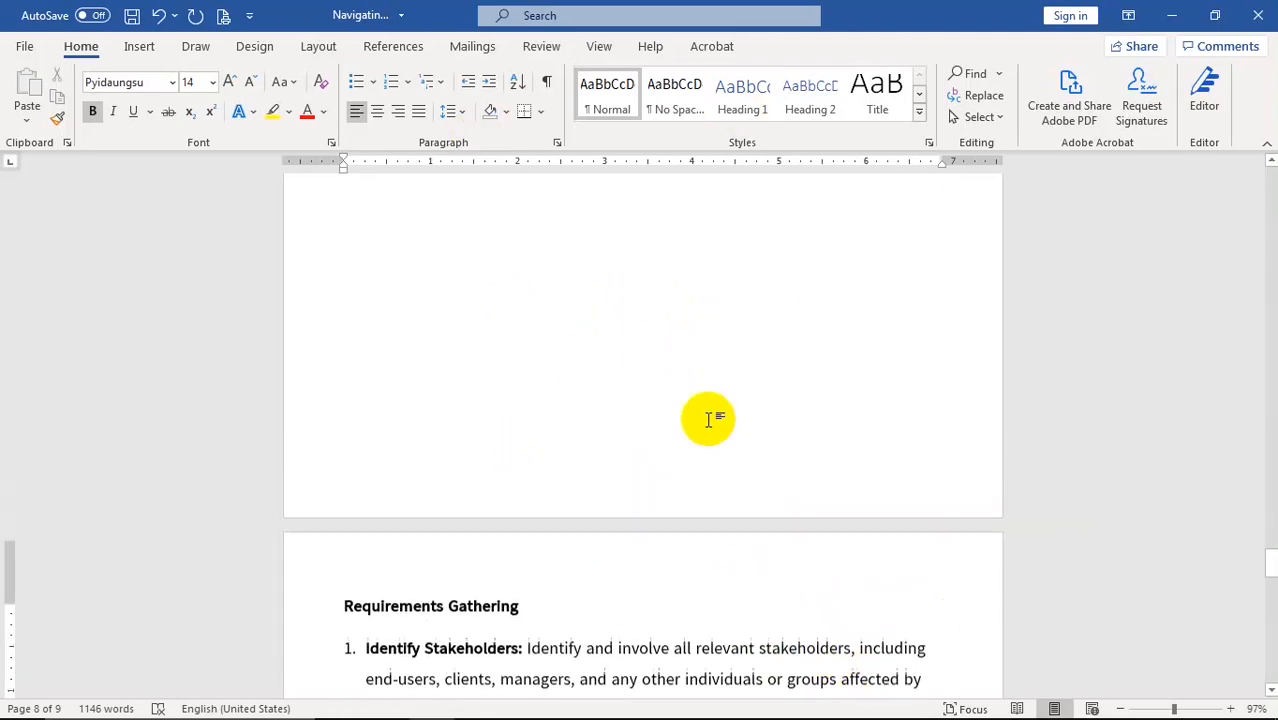
{"action": "scroll", "coordinate": [708, 418], "scroll_direction": "up", "scroll_amount": 6}
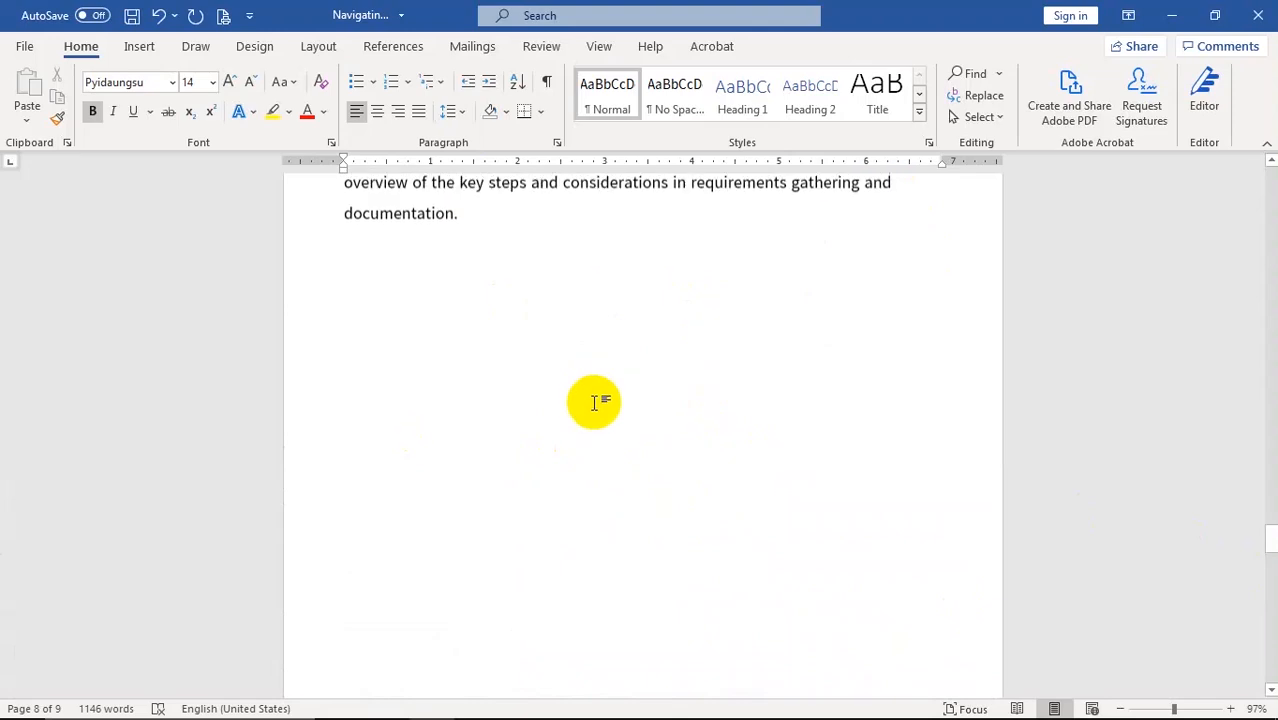
{"action": "scroll", "coordinate": [600, 401], "scroll_direction": "up", "scroll_amount": 5}
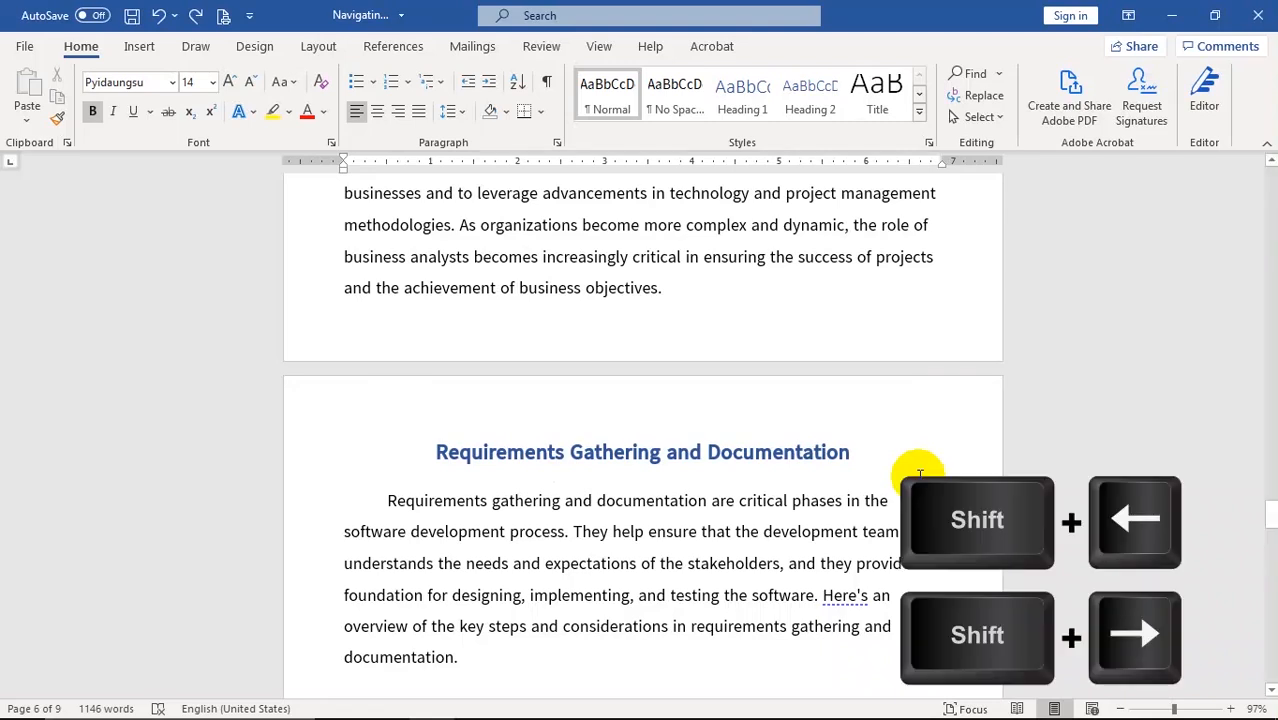
{"action": "scroll", "coordinate": [690, 414], "scroll_direction": "up", "scroll_amount": 4}
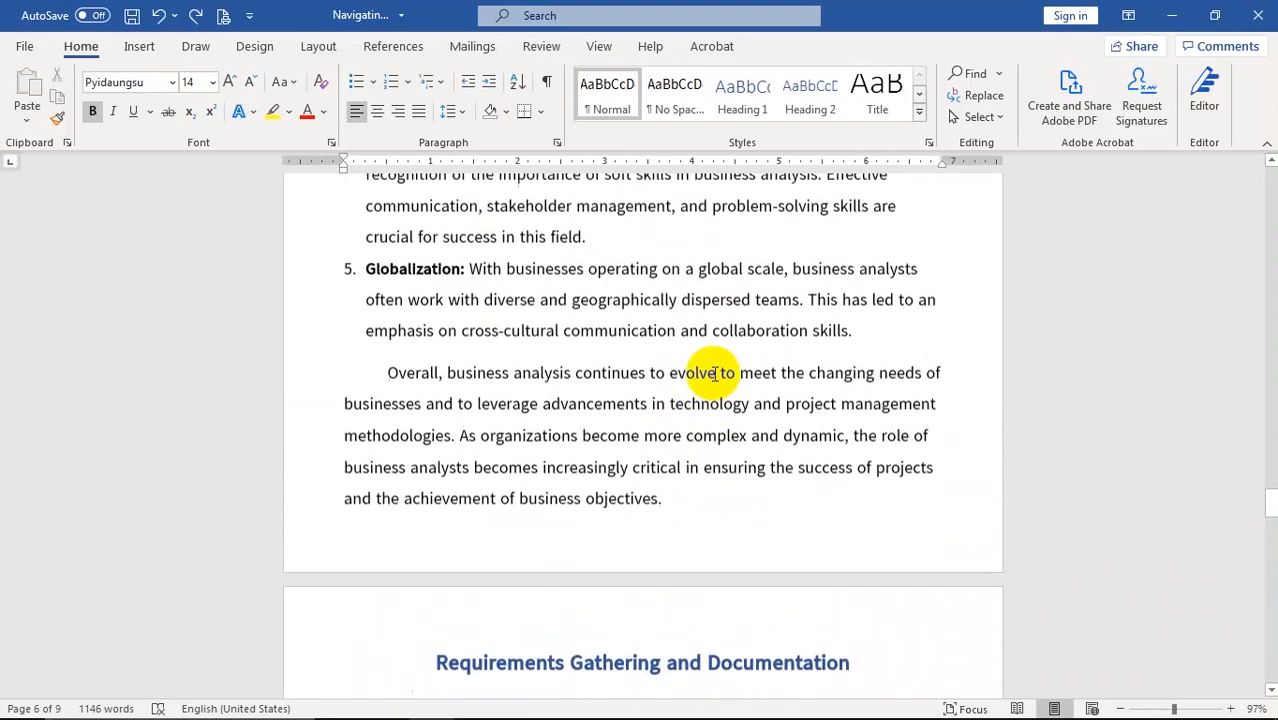
{"action": "scroll", "coordinate": [707, 422], "scroll_direction": "up", "scroll_amount": 1}
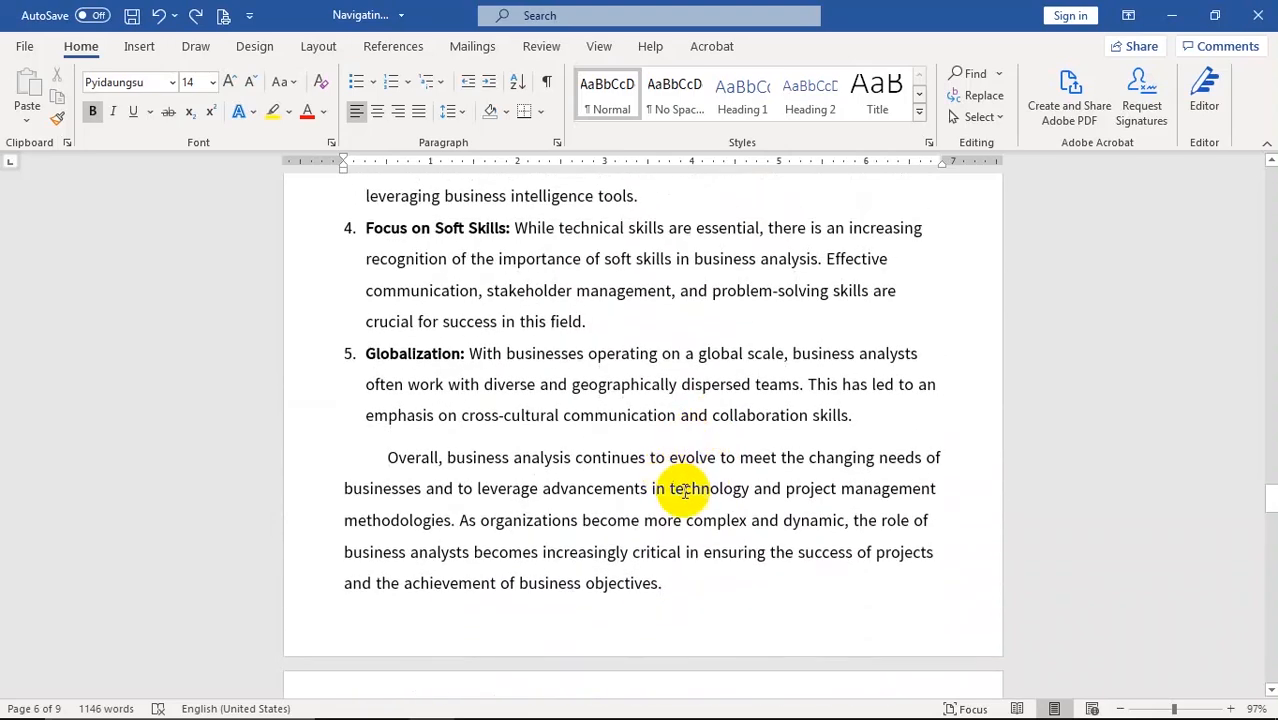
{"action": "scroll", "coordinate": [707, 466], "scroll_direction": "down", "scroll_amount": 5}
{"action": "scroll", "coordinate": [724, 472], "scroll_direction": "down", "scroll_amount": 1}
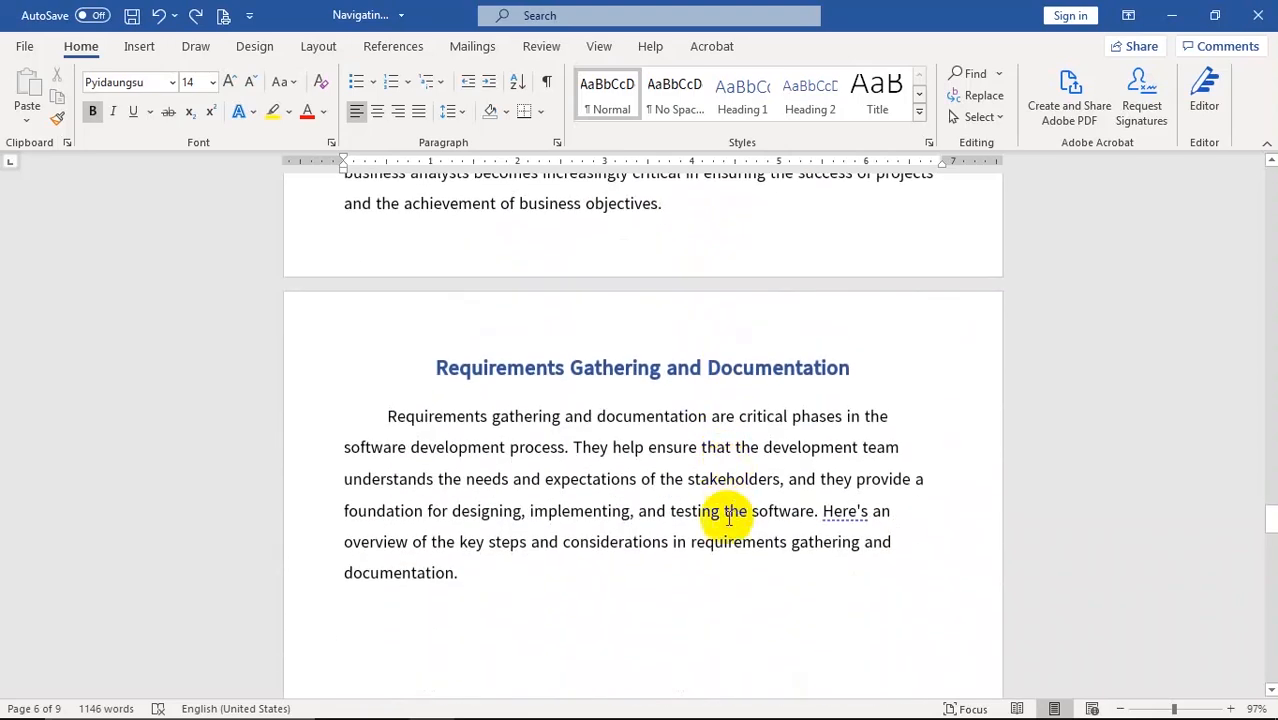
{"action": "scroll", "coordinate": [737, 512], "scroll_direction": "up", "scroll_amount": 2}
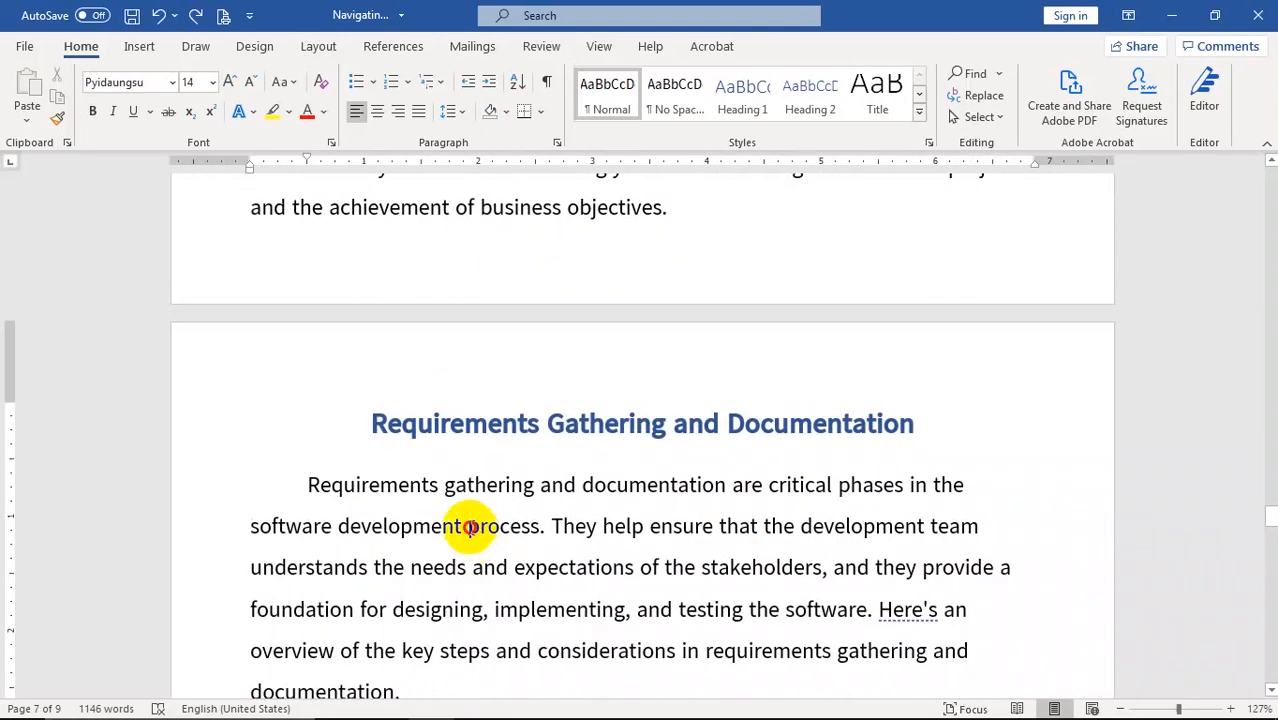
From directly before "process" in the opening paragraph, select forward character by character through the "h" of "help"
{"action": "mouse_move", "coordinate": [467, 527]}
{"action": "left_mouse_down"}
{"action": "mouse_move", "coordinate": [670, 526]}
{"action": "mouse_move", "coordinate": [472, 537]}
{"action": "left_mouse_up"}
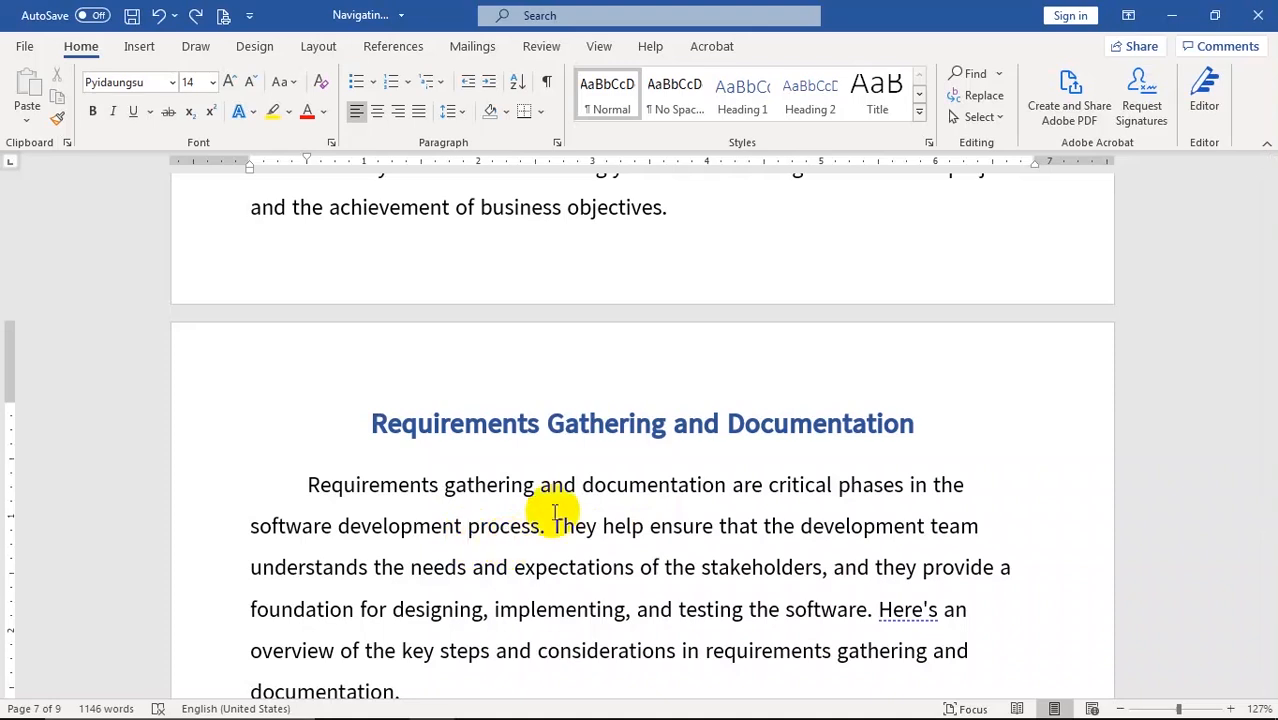
{"action": "key", "text": "shift+Right"}
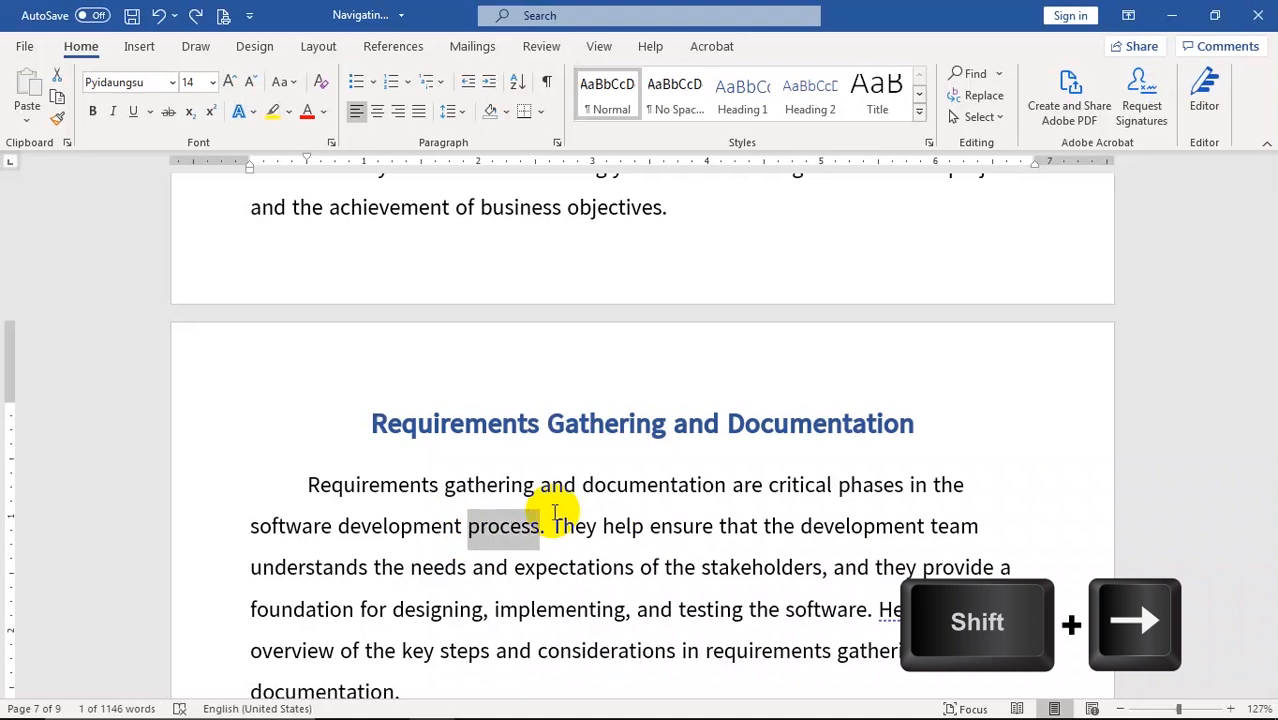
{"action": "key", "text": "shift+Right"}
{"action": "key", "text": "shift+Right"}
{"action": "key", "text": "shift+Right"}
{"action": "key", "text": "shift+Right"}
{"action": "key", "text": "shift+Right"}
{"action": "key", "text": "shift+Right"}
{"action": "key", "text": "shift+Right"}
{"action": "key", "text": "shift+Right"}
{"action": "key", "text": "shift+Right"}
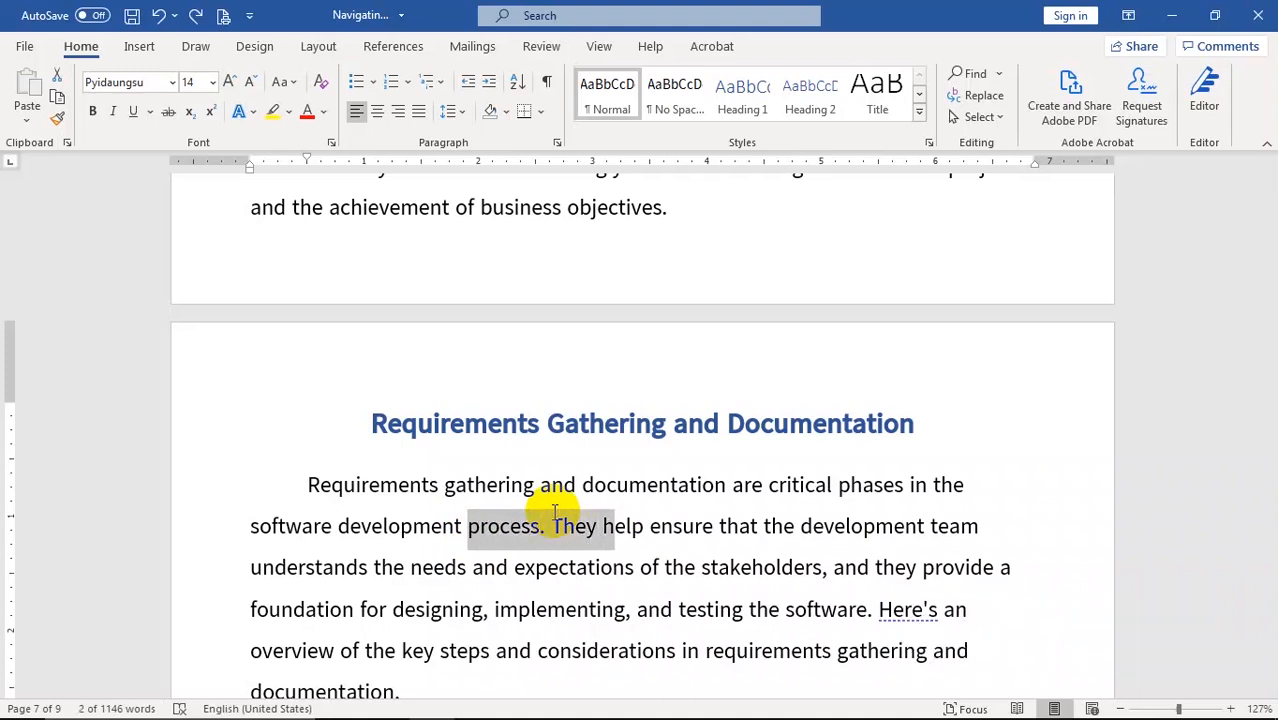
Collapse the selection to before "process" and select backward character by character over "development" and into "software"
{"action": "key", "text": "Left"}
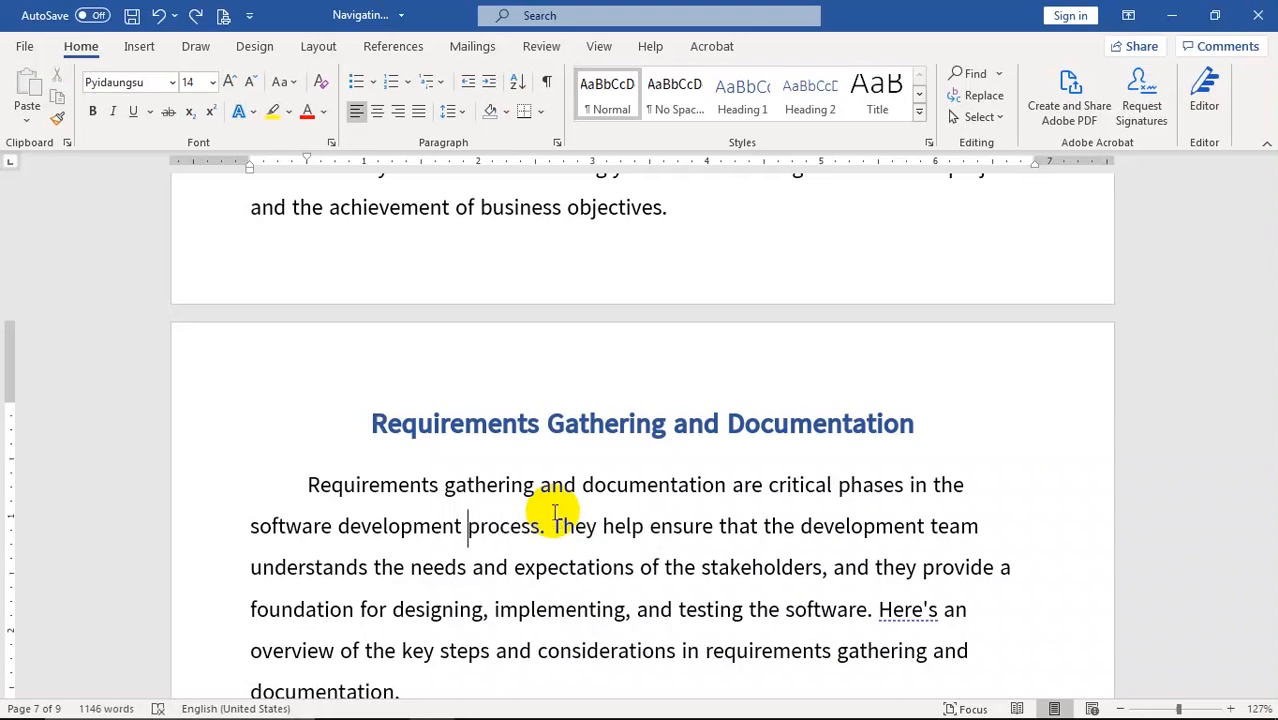
{"action": "key", "text": "shift+Left"}
{"action": "key", "text": "shift+Left"}
{"action": "key", "text": "shift+Left"}
{"action": "key", "text": "shift+Left"}
{"action": "key", "text": "shift+Left"}
{"action": "key", "text": "shift+Left"}
{"action": "key", "text": "shift+Left"}
{"action": "key", "text": "shift+Left"}
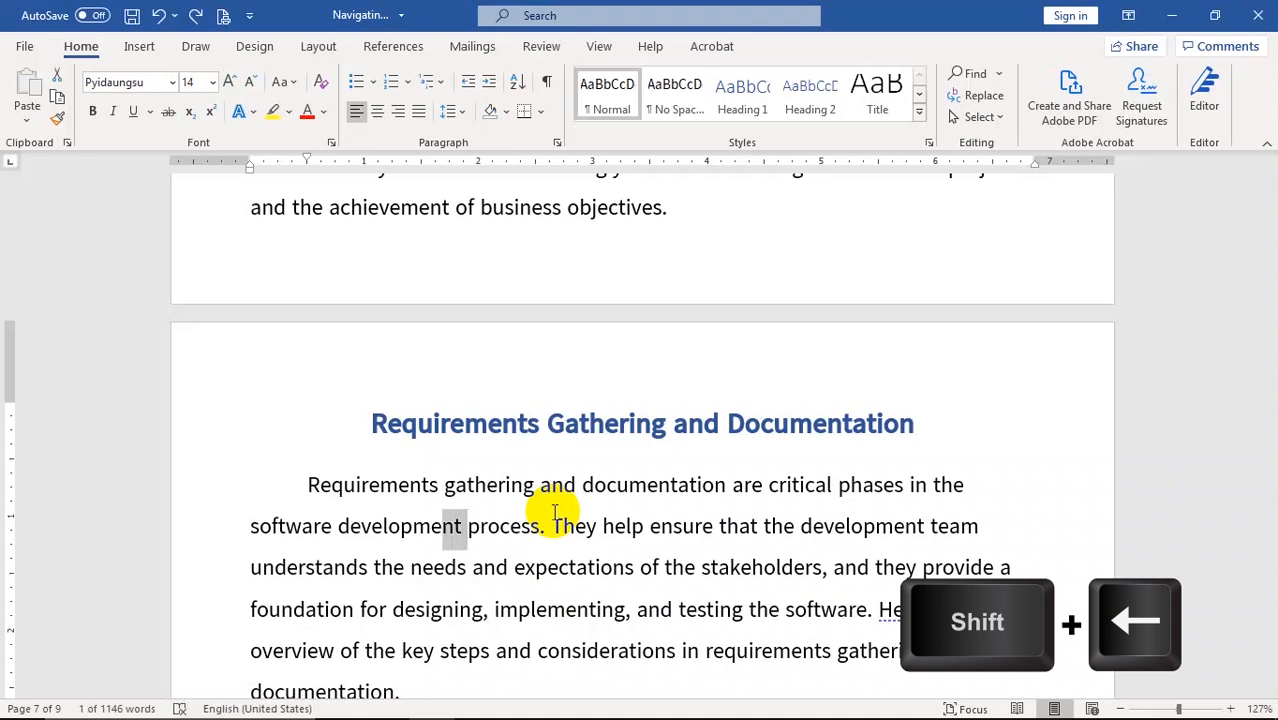
{"action": "key", "text": "shift+Left"}
{"action": "key", "text": "shift+Left"}
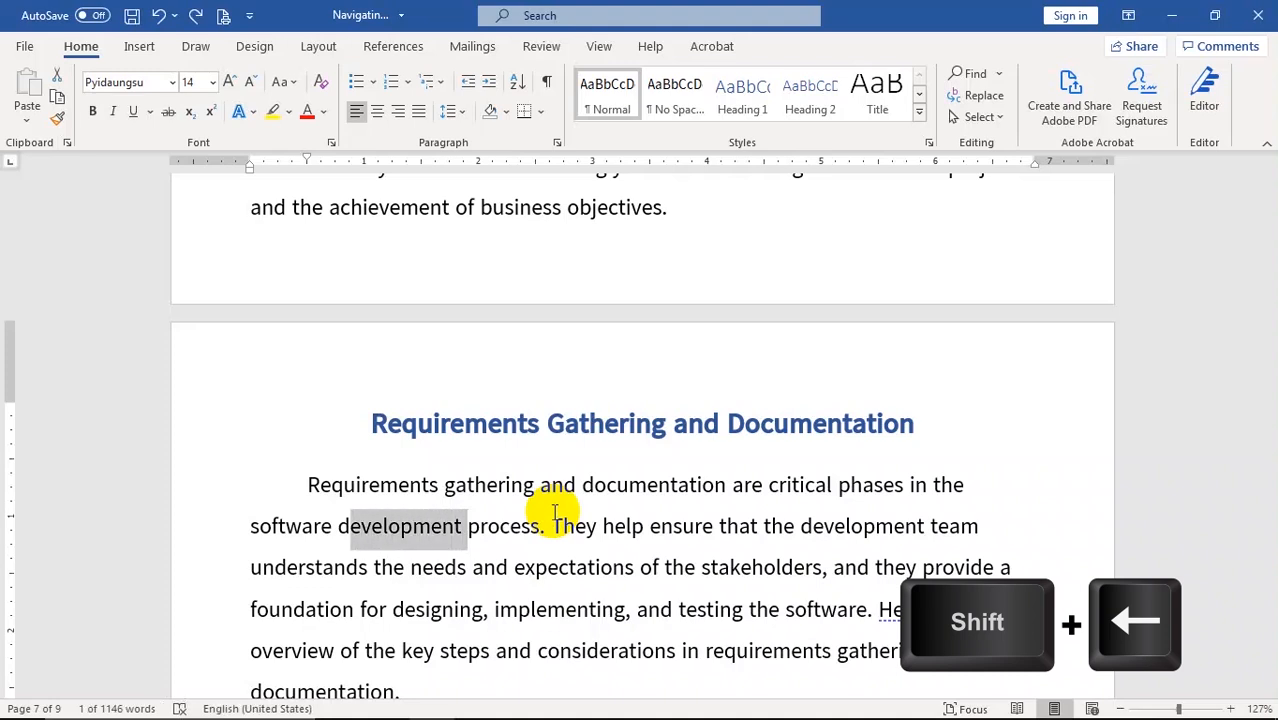
{"action": "key", "text": "shift+Left"}
{"action": "key", "text": "shift+Left"}
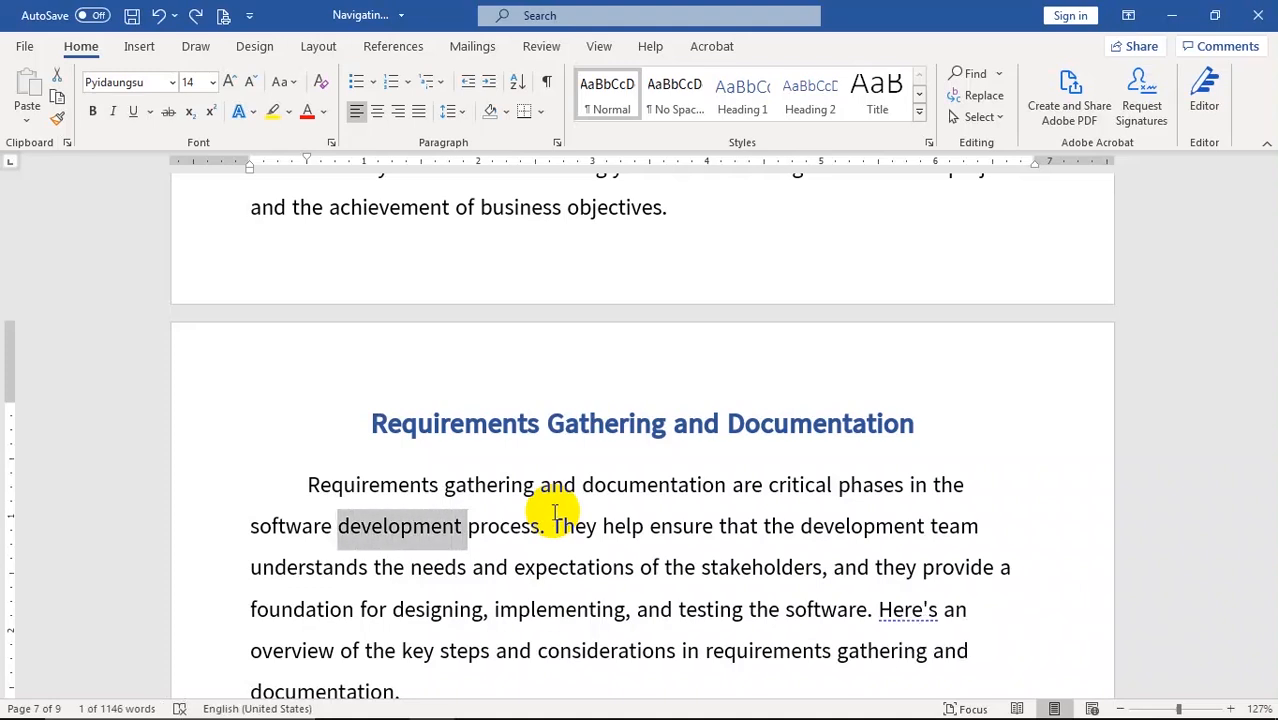
{"action": "key", "text": "shift+Left"}
{"action": "key", "text": "shift+Left"}
{"action": "key", "text": "shift+Left"}
{"action": "key", "text": "shift+Left"}
{"action": "key", "text": "shift+Left"}
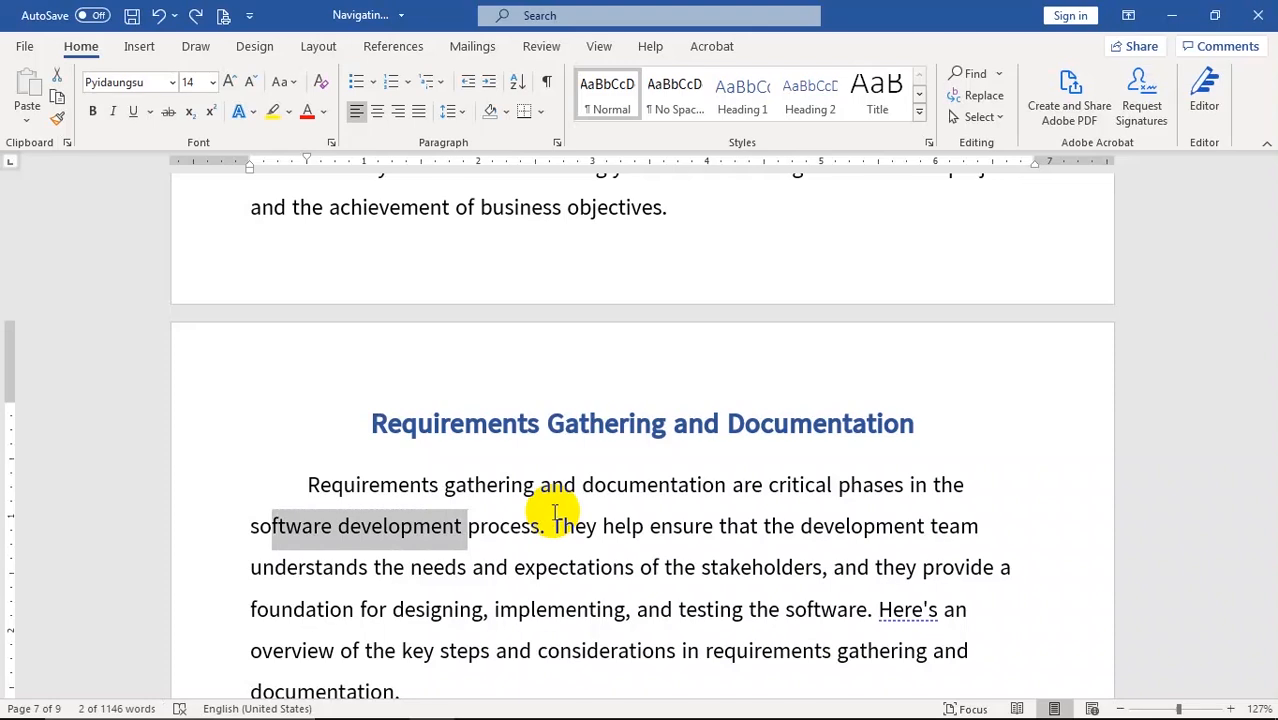
Shorten and re-extend the backward selection within "software development", and clear it with the insertion point before "process"
{"action": "key", "text": "shift+Right"}
{"action": "key", "text": "shift+Right"}
{"action": "key", "text": "shift+Right"}
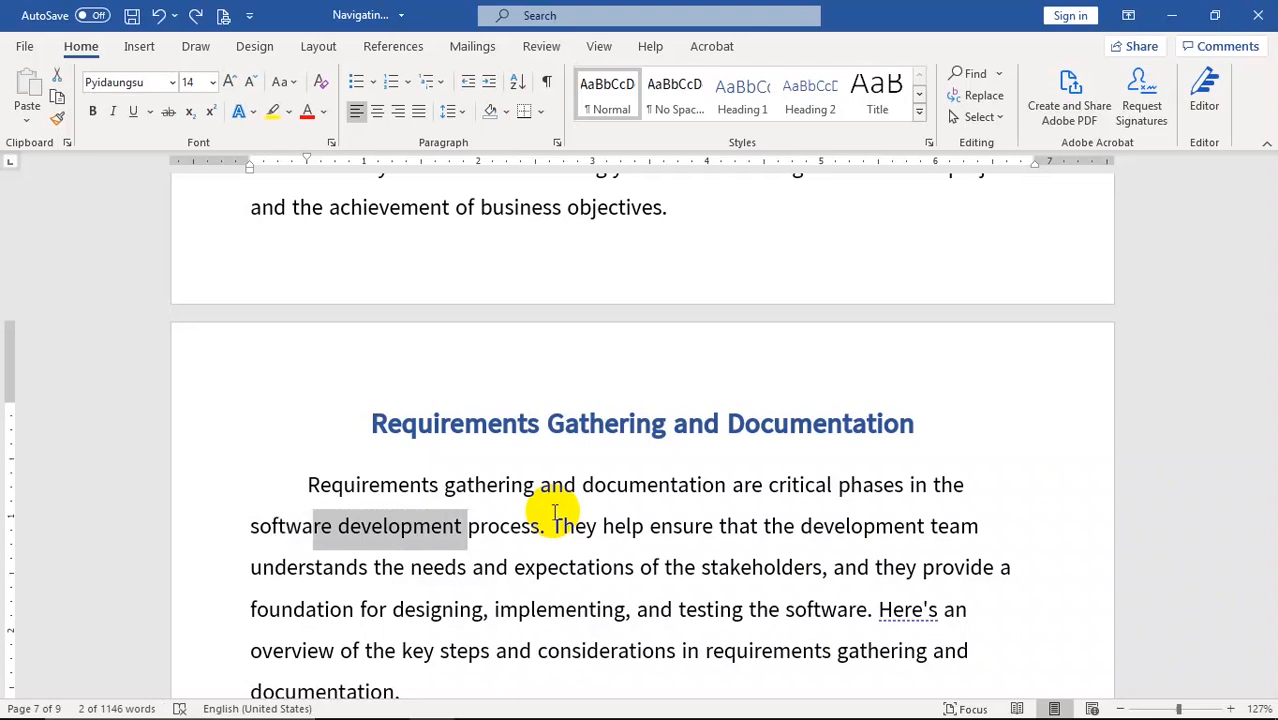
{"action": "key", "text": "shift+Left"}
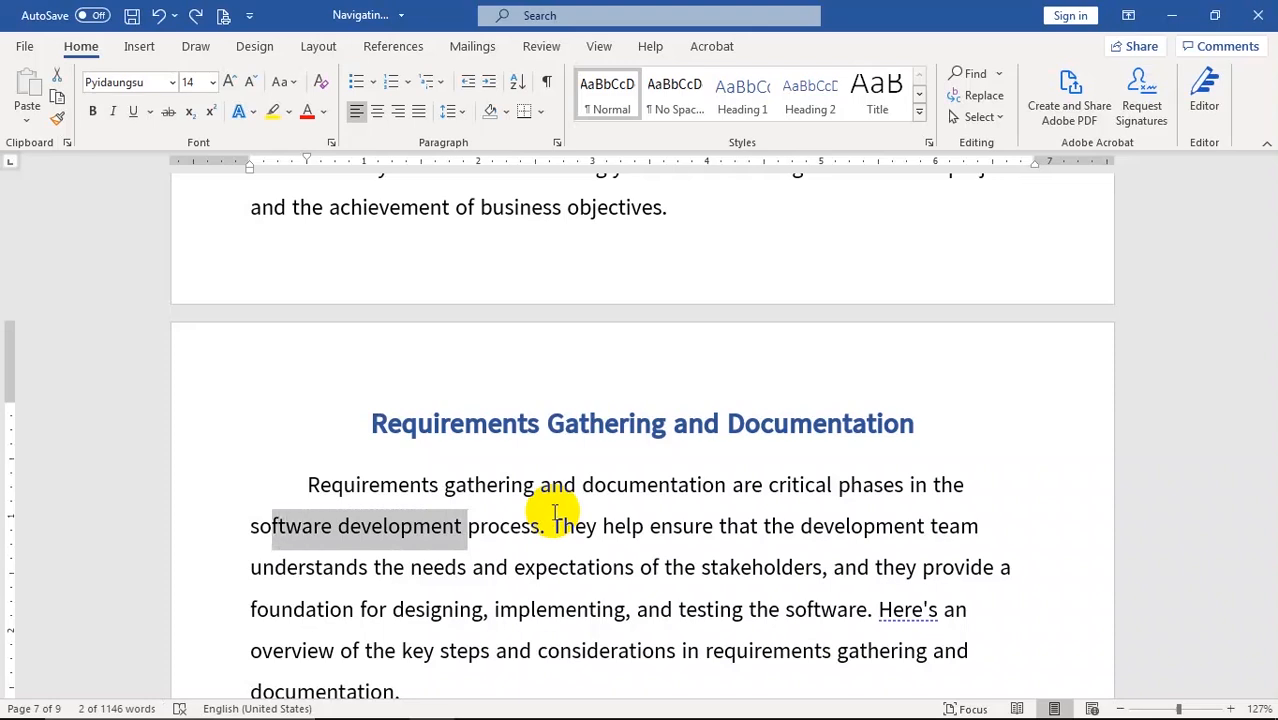
{"action": "key", "text": "shift+Left"}
{"action": "key", "text": "Right"}
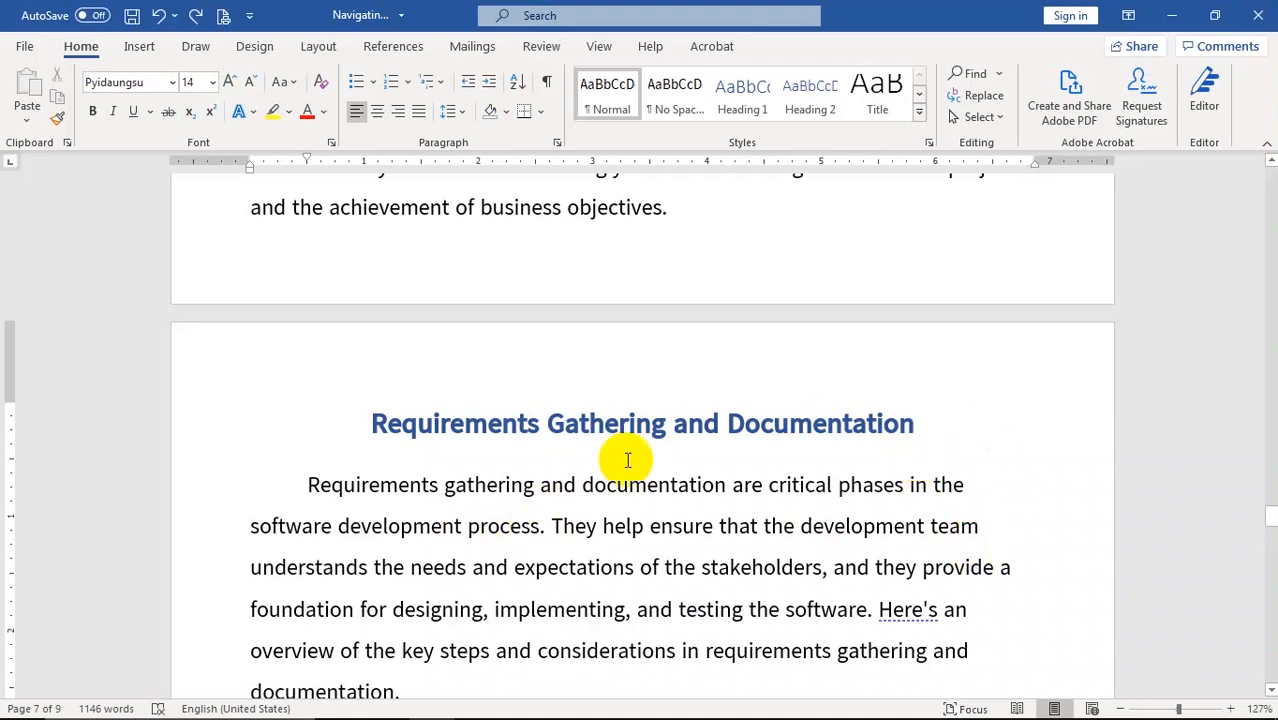
Select forward again from "process" through the "T" of "They" and collapse the selection back to its start
{"action": "key", "text": "shift+Right"}
{"action": "key", "text": "shift+Right"}
{"action": "key", "text": "shift+Right"}
{"action": "key", "text": "shift+Right"}
{"action": "key", "text": "shift+Right"}
{"action": "key", "text": "shift+Right"}
{"action": "key", "text": "shift+Right"}
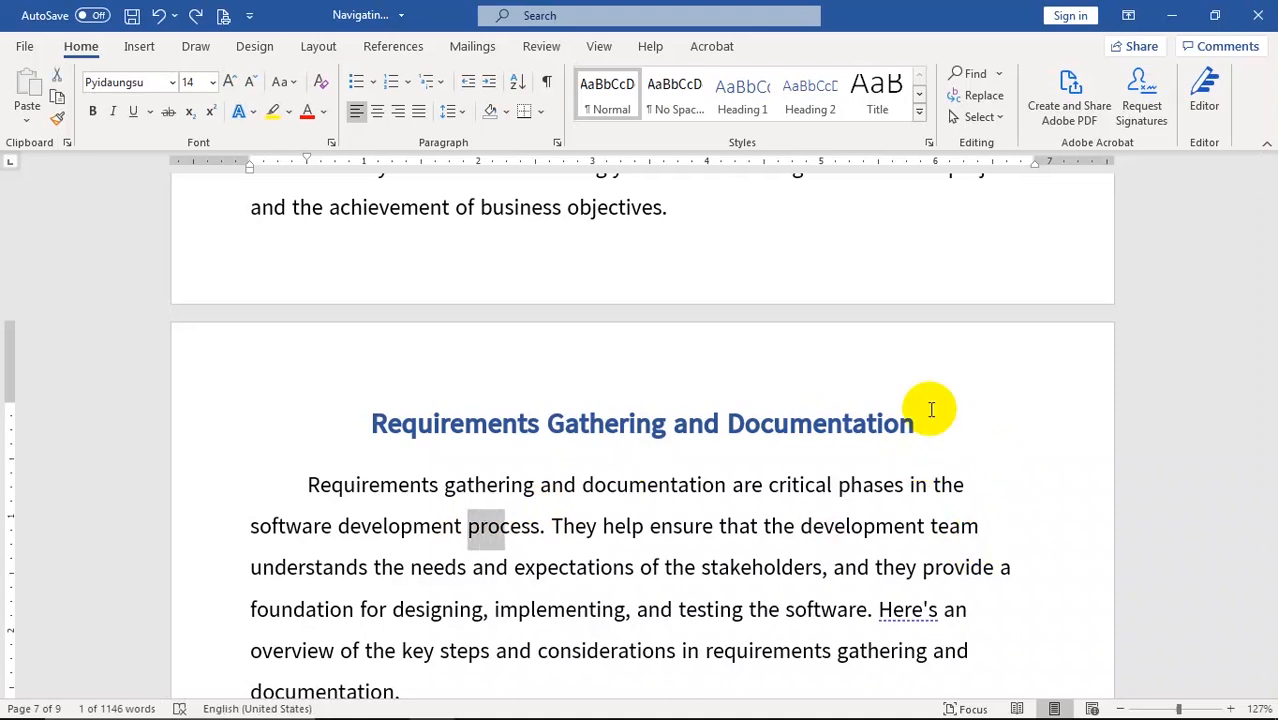
{"action": "key", "text": "shift+Right"}
{"action": "key", "text": "shift+Right"}
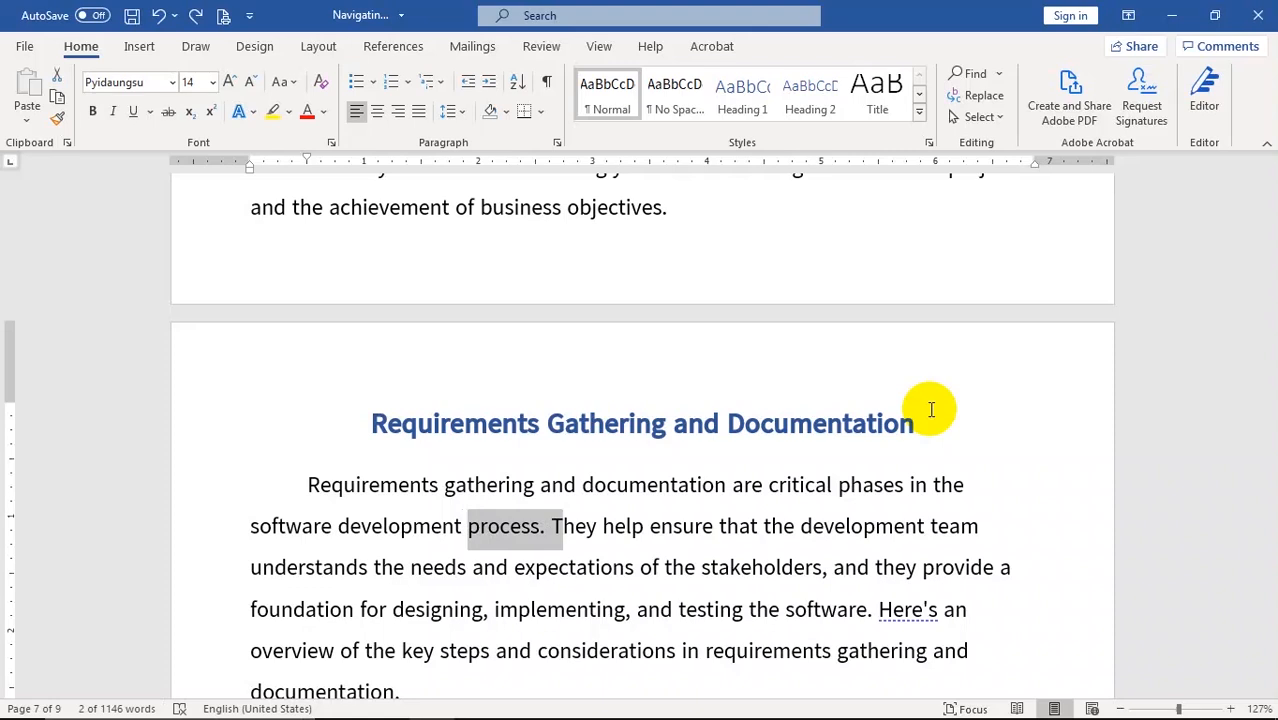
{"action": "key", "text": "Left"}
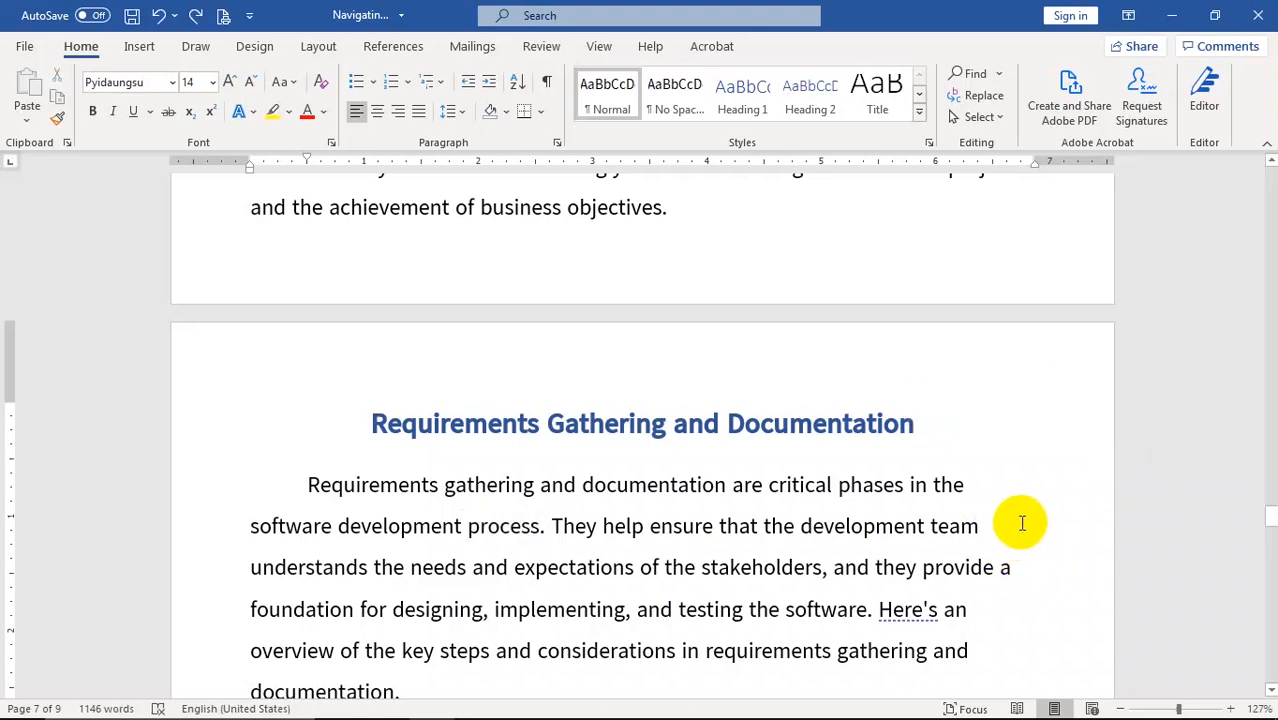
Select from before "process" to the end of its line, and from the same point back to the line's beginning
{"action": "key", "text": "shift+End"}
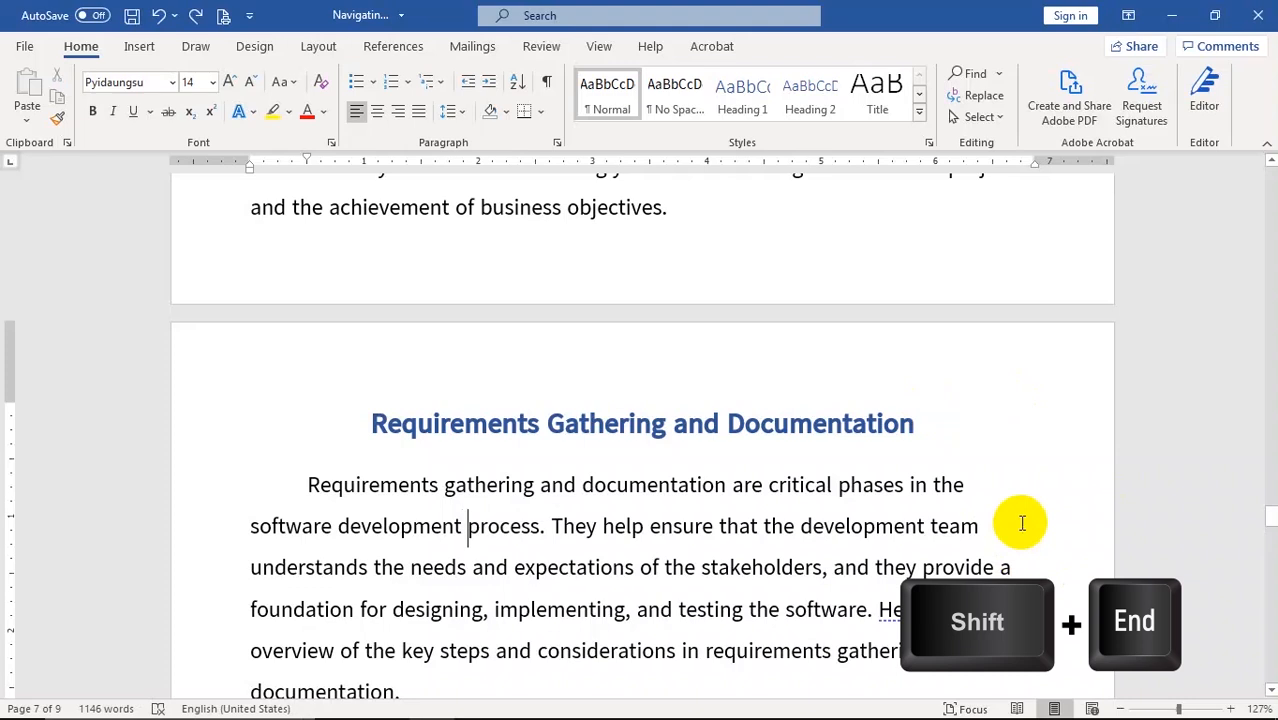
{"action": "key", "text": "shift+End"}
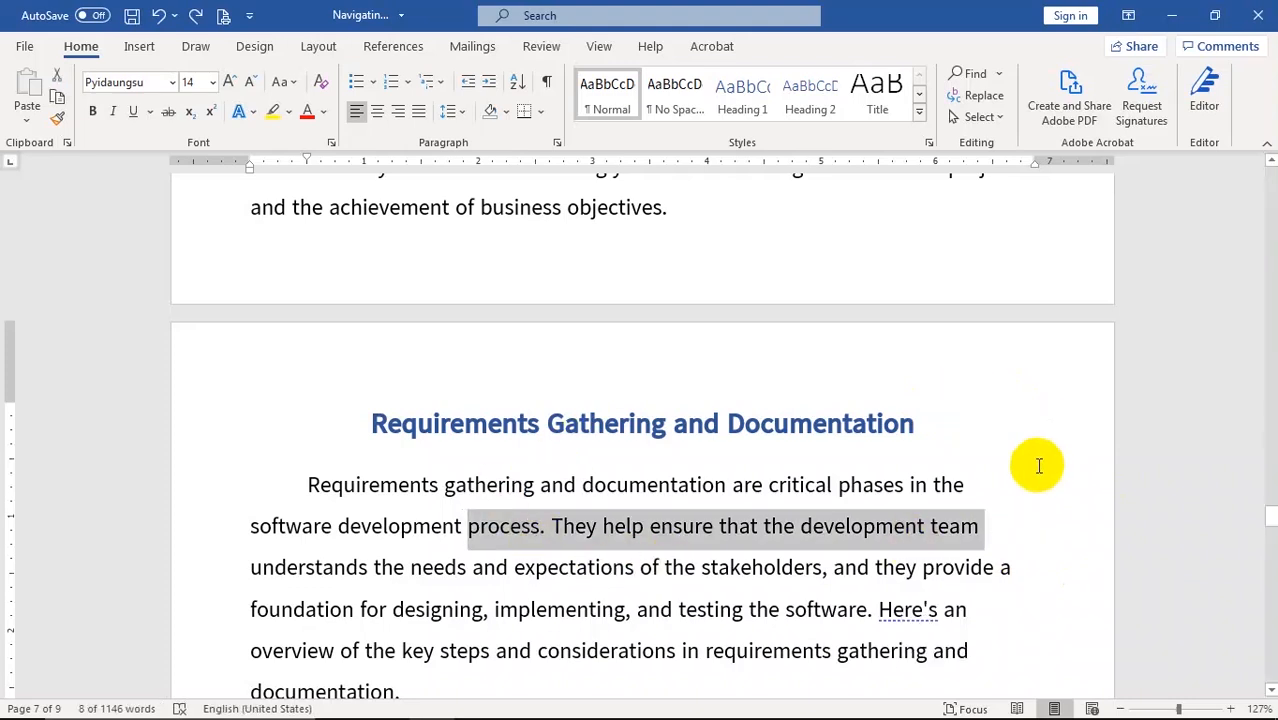
{"action": "left_click", "coordinate": [476, 528]}
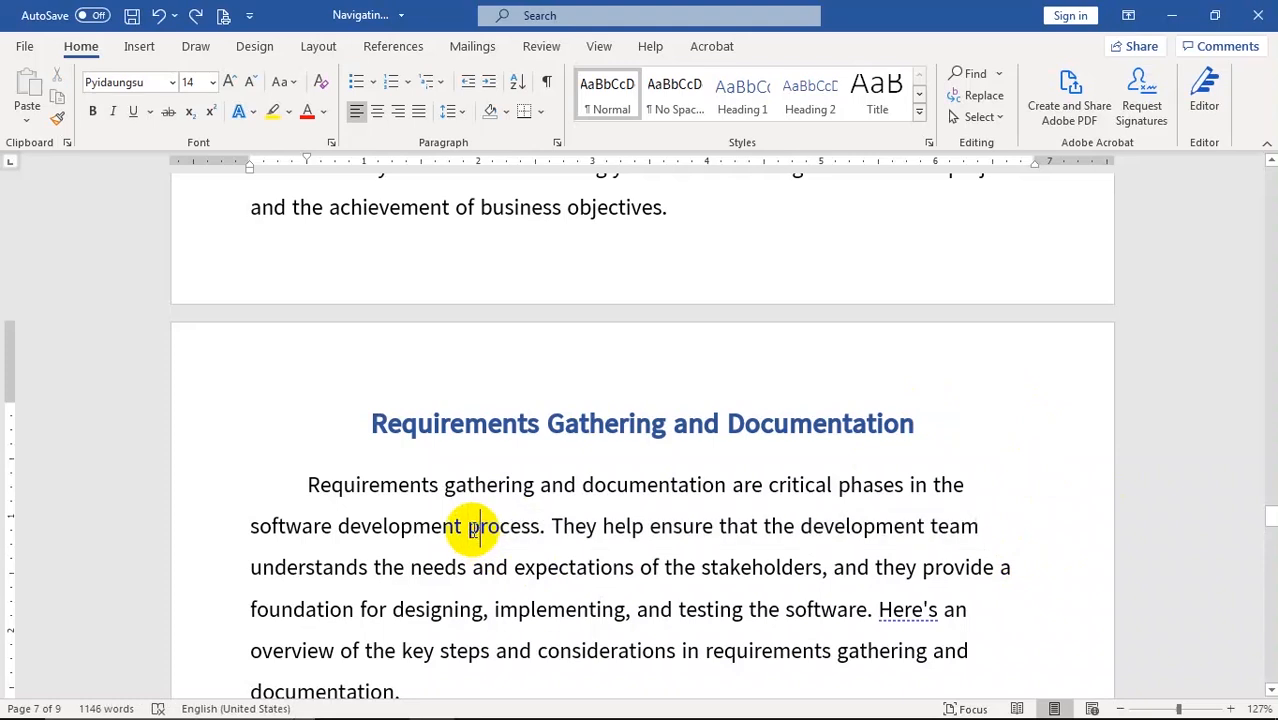
{"action": "left_click", "coordinate": [460, 526]}
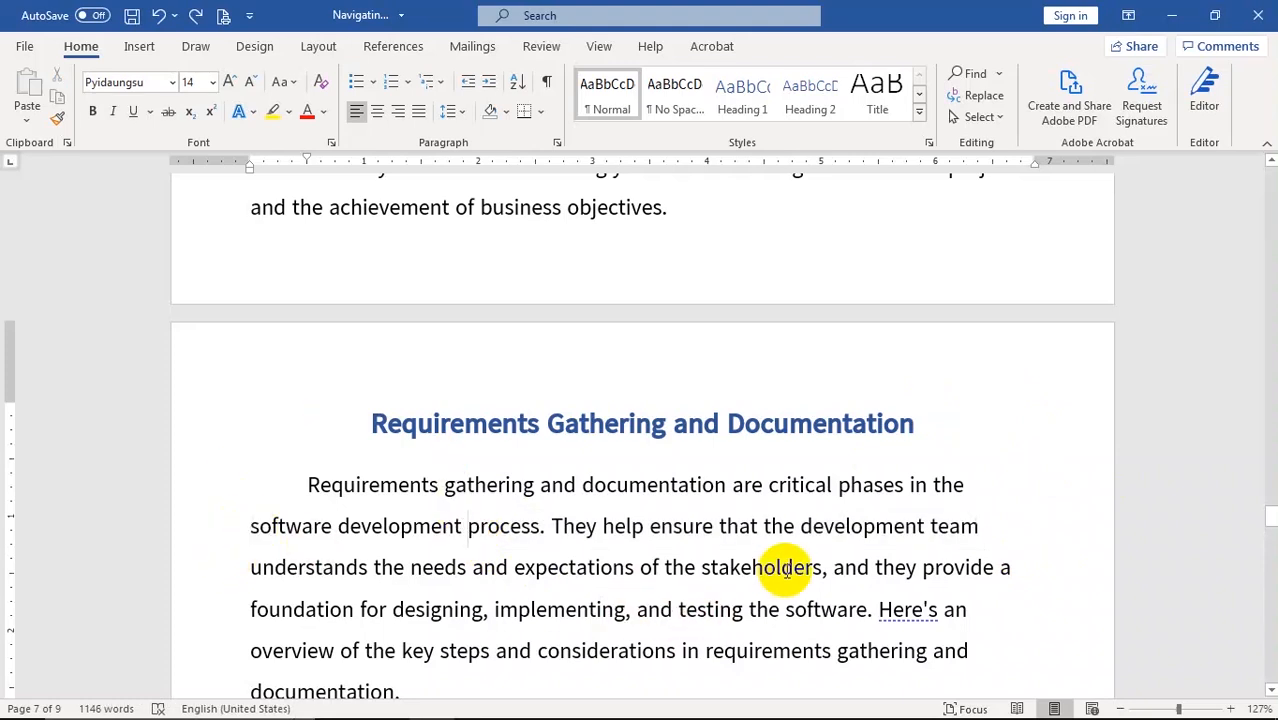
{"action": "key", "text": "shift+Home"}
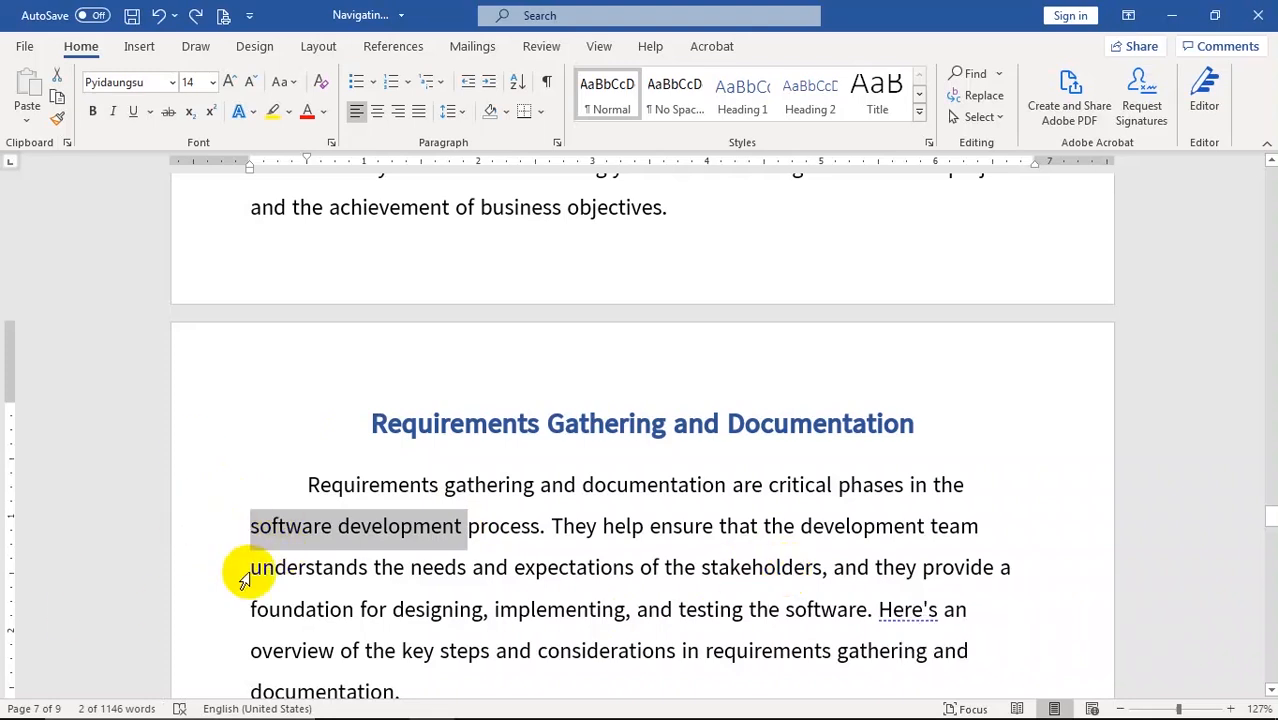
{"action": "left_click", "coordinate": [463, 533]}
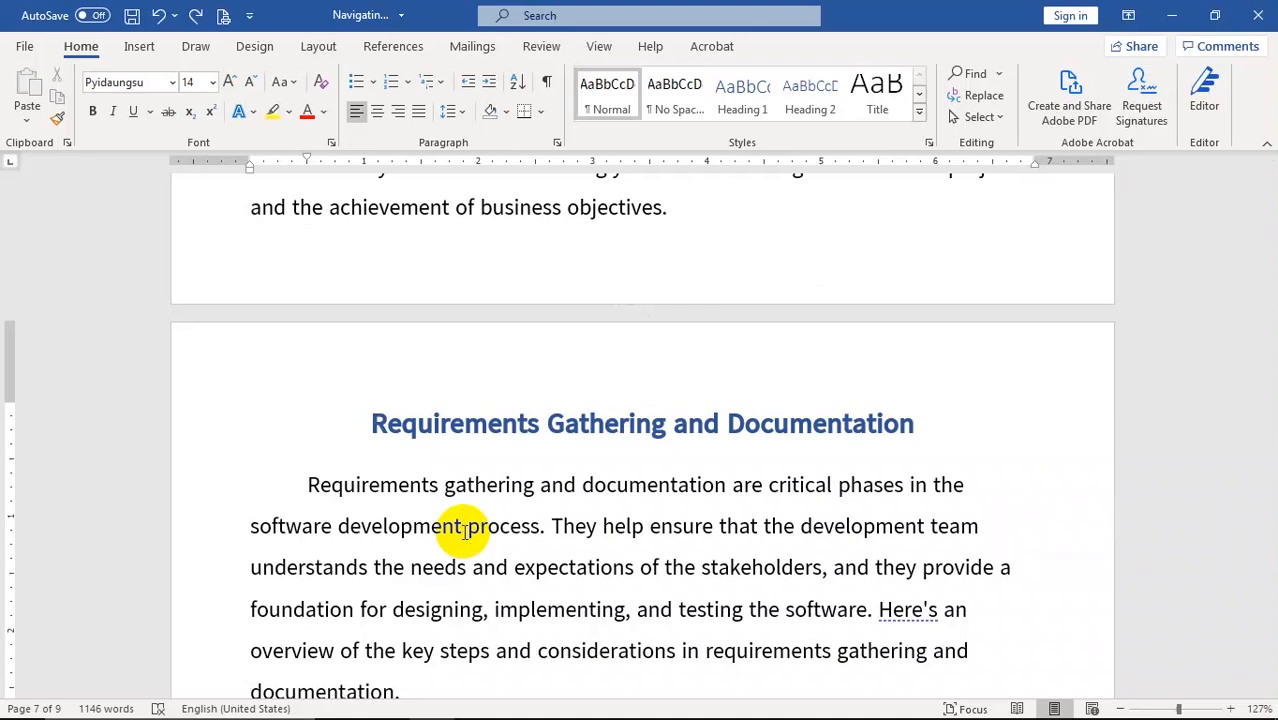
Copy the closing paragraph that begins "Remember that requirements gathering" on page 9
{"action": "key", "text": "shift+F5"}
{"action": "scroll", "coordinate": [650, 448], "scroll_direction": "up", "scroll_amount": 7}
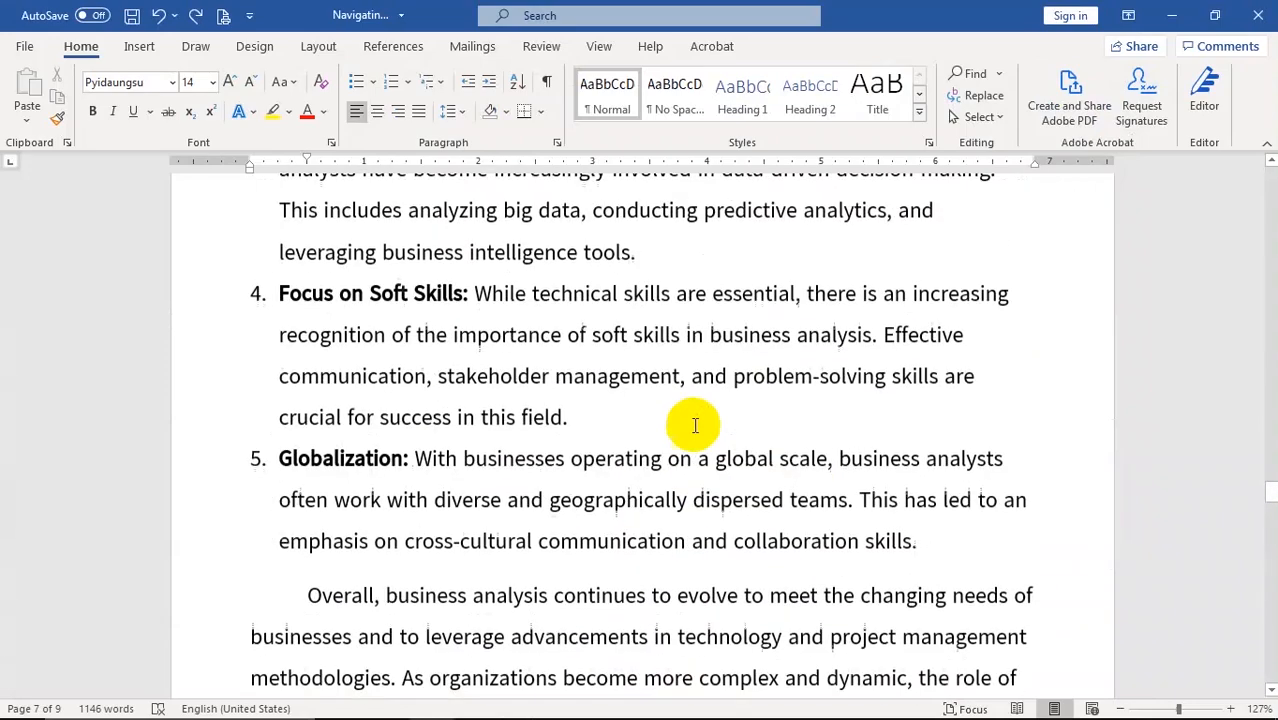
{"action": "scroll", "coordinate": [689, 425], "scroll_direction": "up", "scroll_amount": 10}
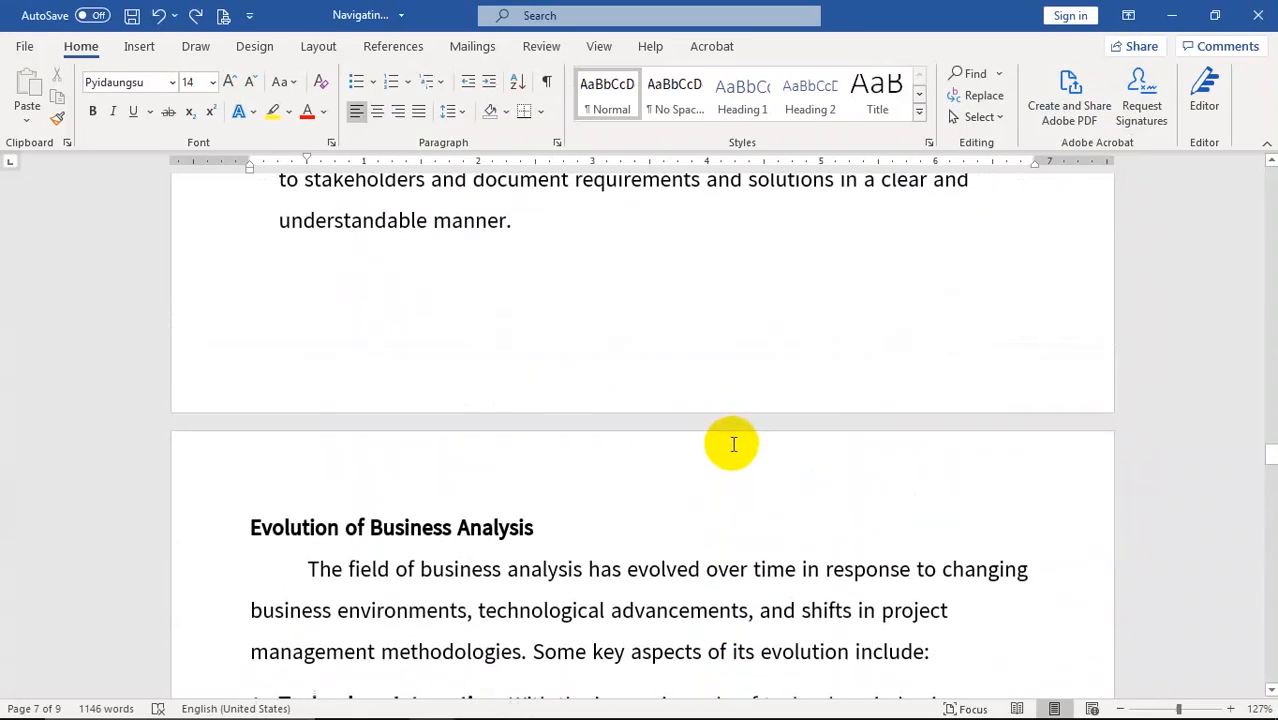
{"action": "left_click_drag", "start_coordinate": [1262, 440], "coordinate": [1256, 354]}
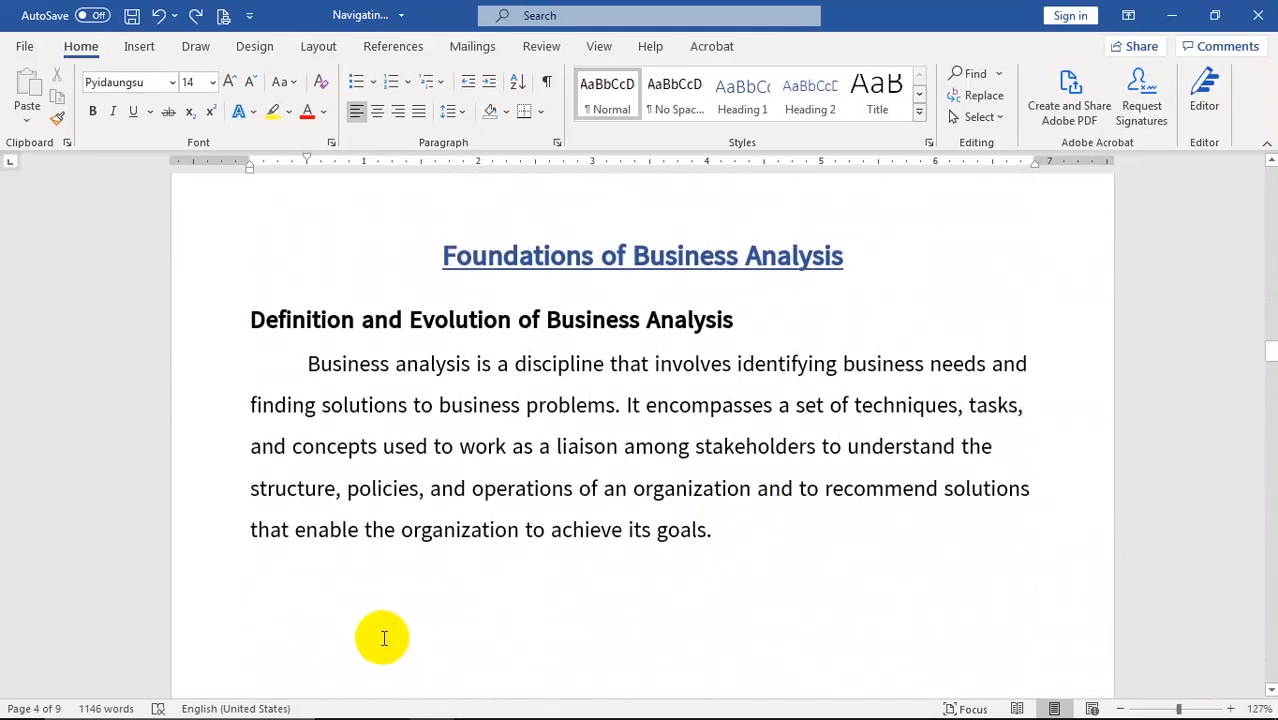
{"action": "left_click_drag", "start_coordinate": [1270, 360], "coordinate": [1240, 667]}
{"action": "left_click", "coordinate": [308, 291]}
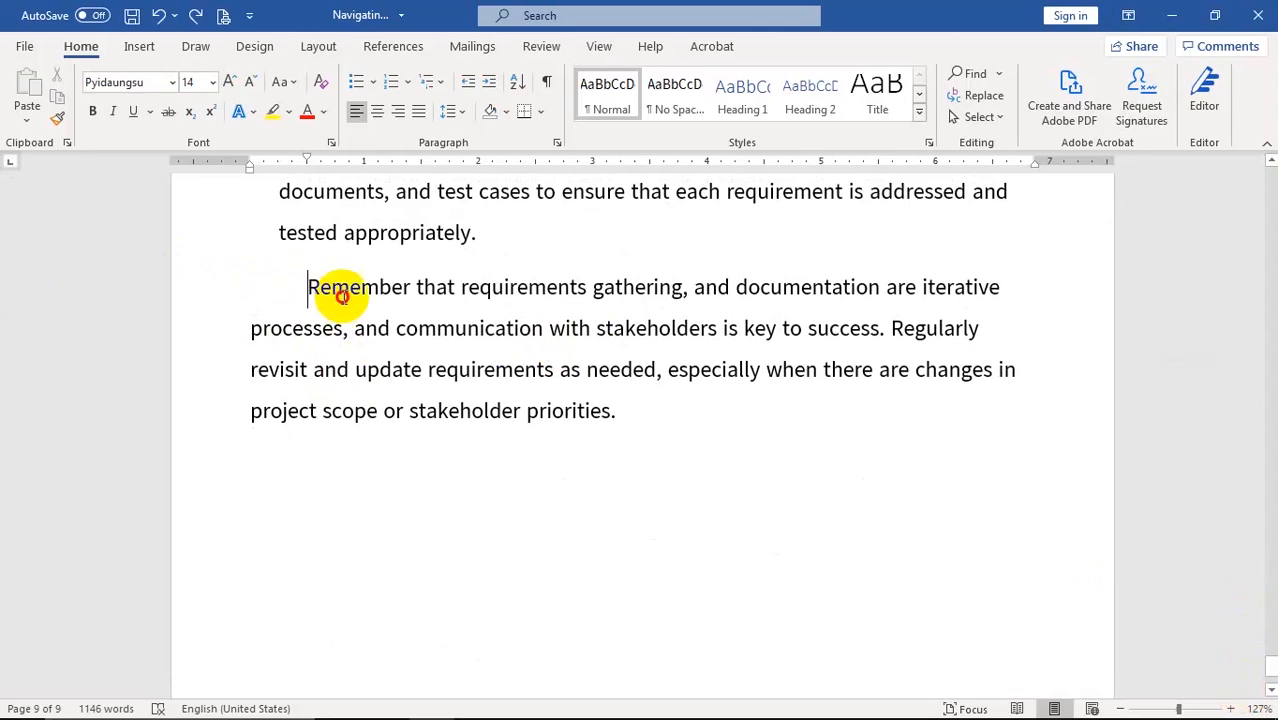
{"action": "left_click_drag", "start_coordinate": [308, 287], "coordinate": [608, 416]}
{"action": "key", "text": "ctrl+c"}
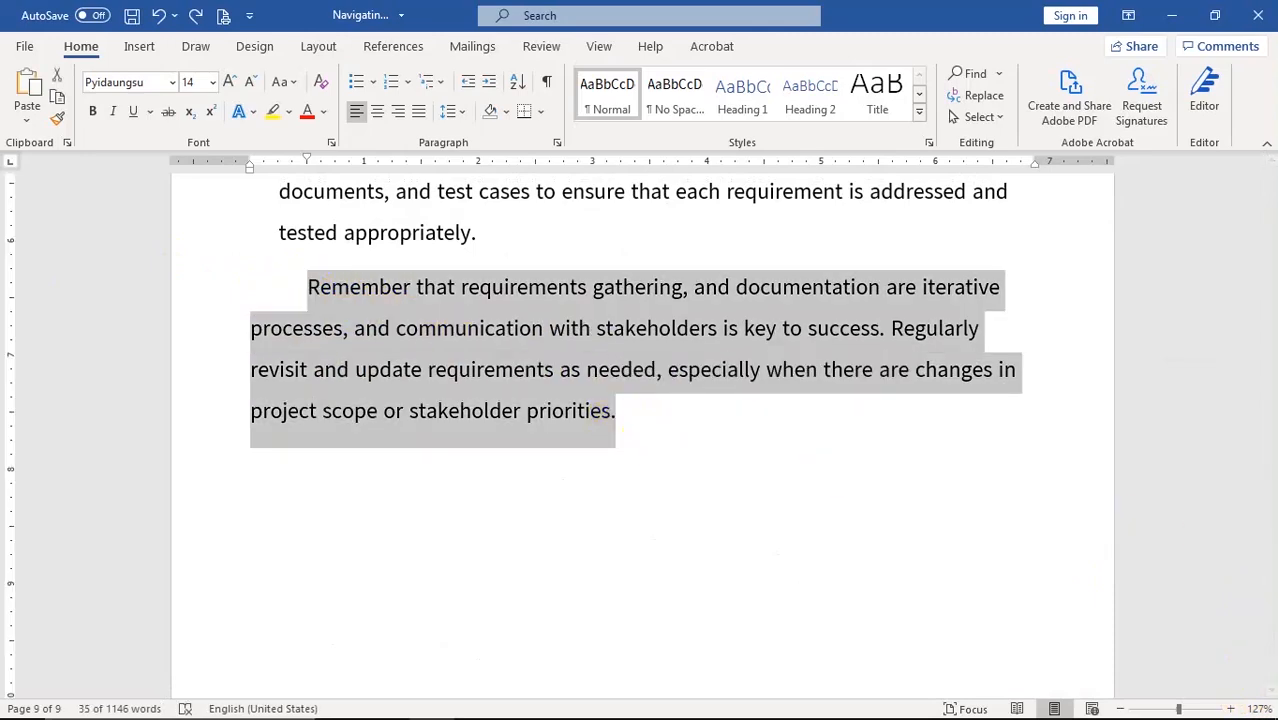
Paste the copied paragraph on a new line after "to achieve its goals." on page 4
{"action": "left_click_drag", "start_coordinate": [1272, 670], "coordinate": [1241, 366]}
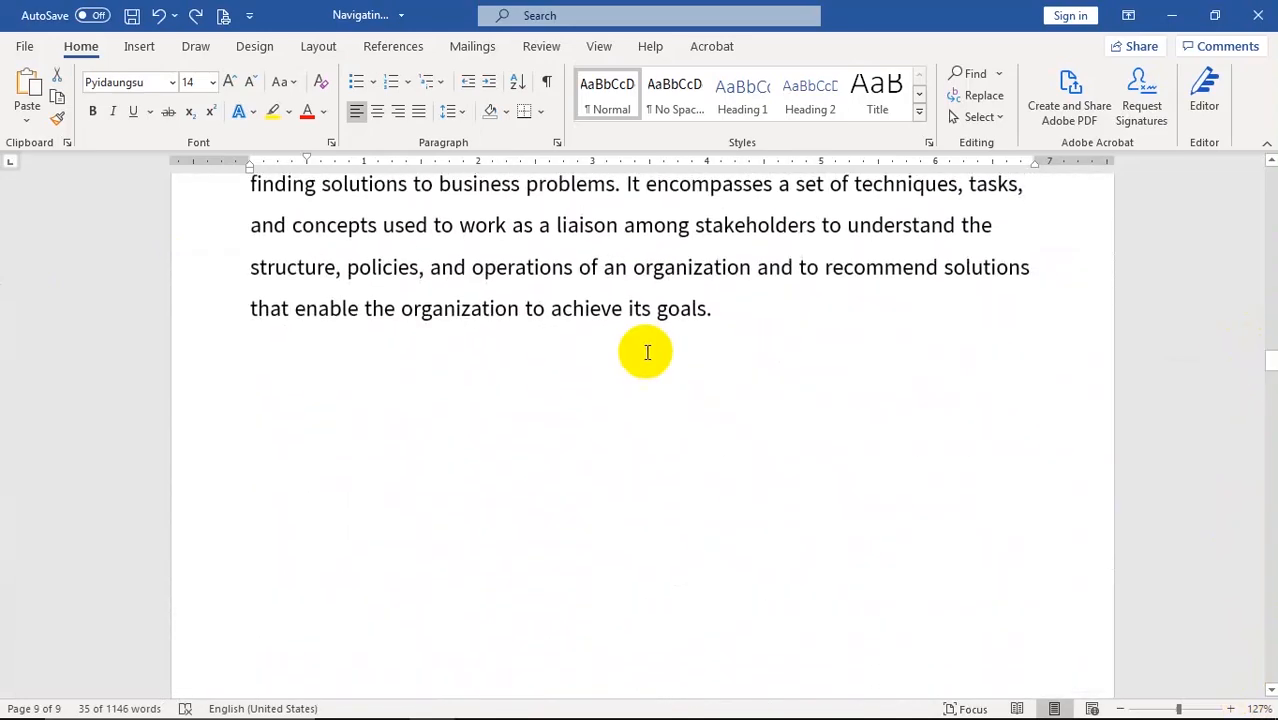
{"action": "left_click", "coordinate": [720, 312]}
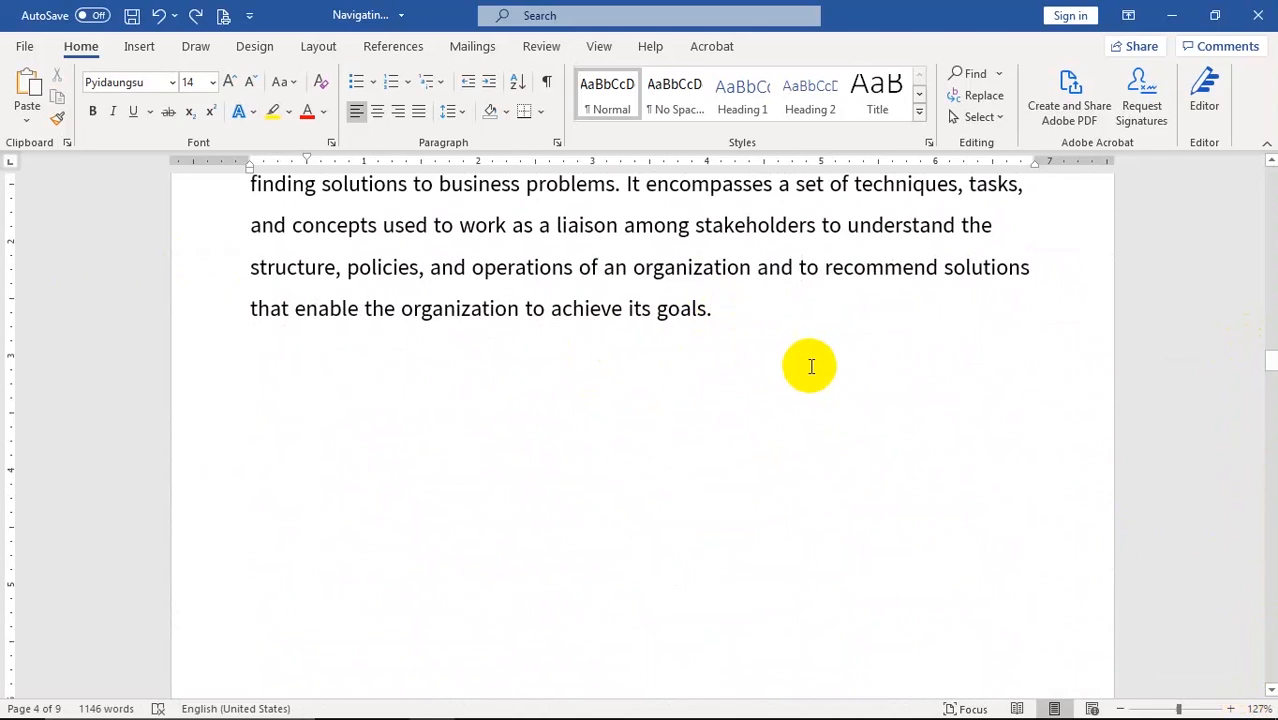
{"action": "key", "text": "Return"}
{"action": "key", "text": "ctrl+v"}
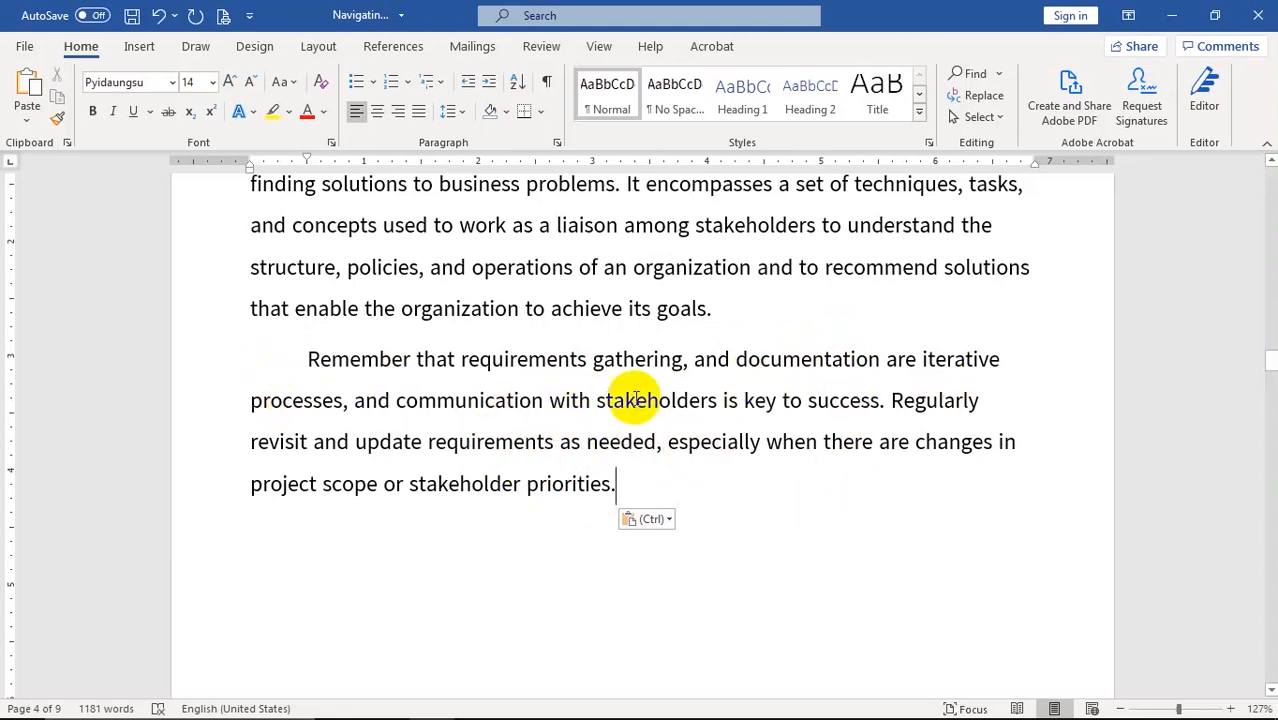
Undo the paste on page 4 and place the insertion point on the empty line below the definition paragraph
{"action": "scroll", "coordinate": [640, 400], "scroll_direction": "up", "scroll_amount": 2}
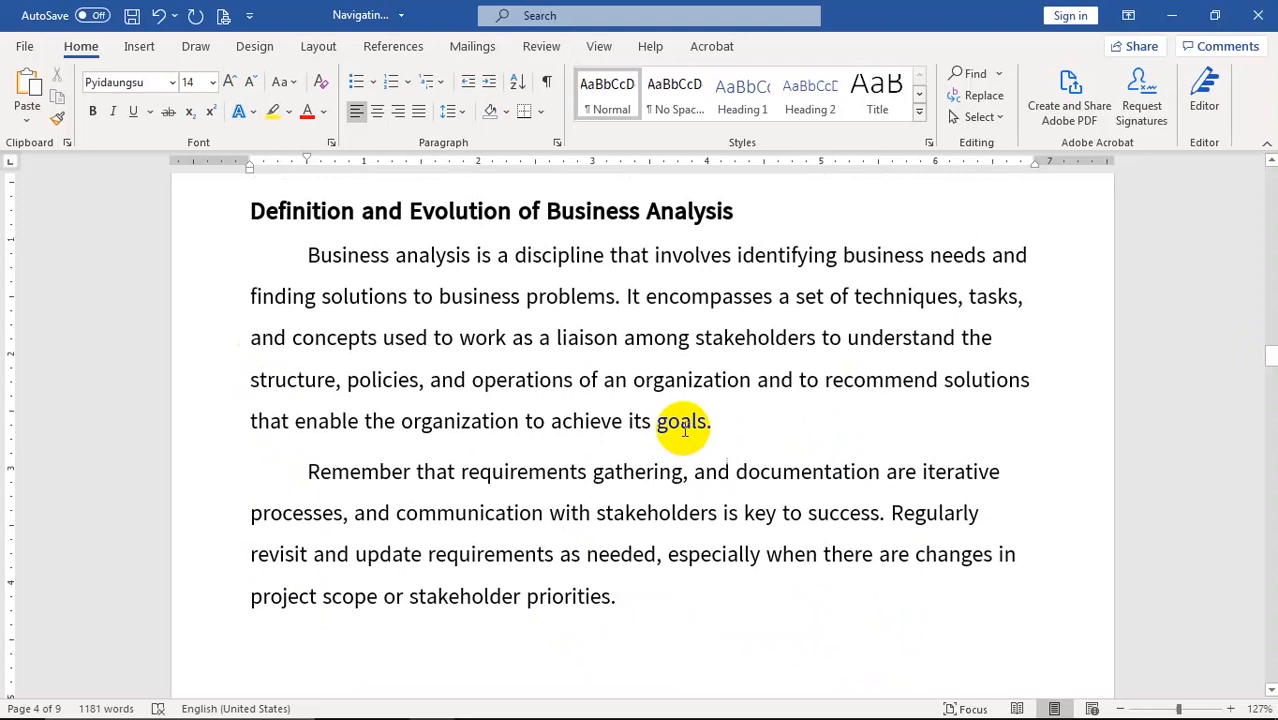
{"action": "key", "text": "ctrl+z"}
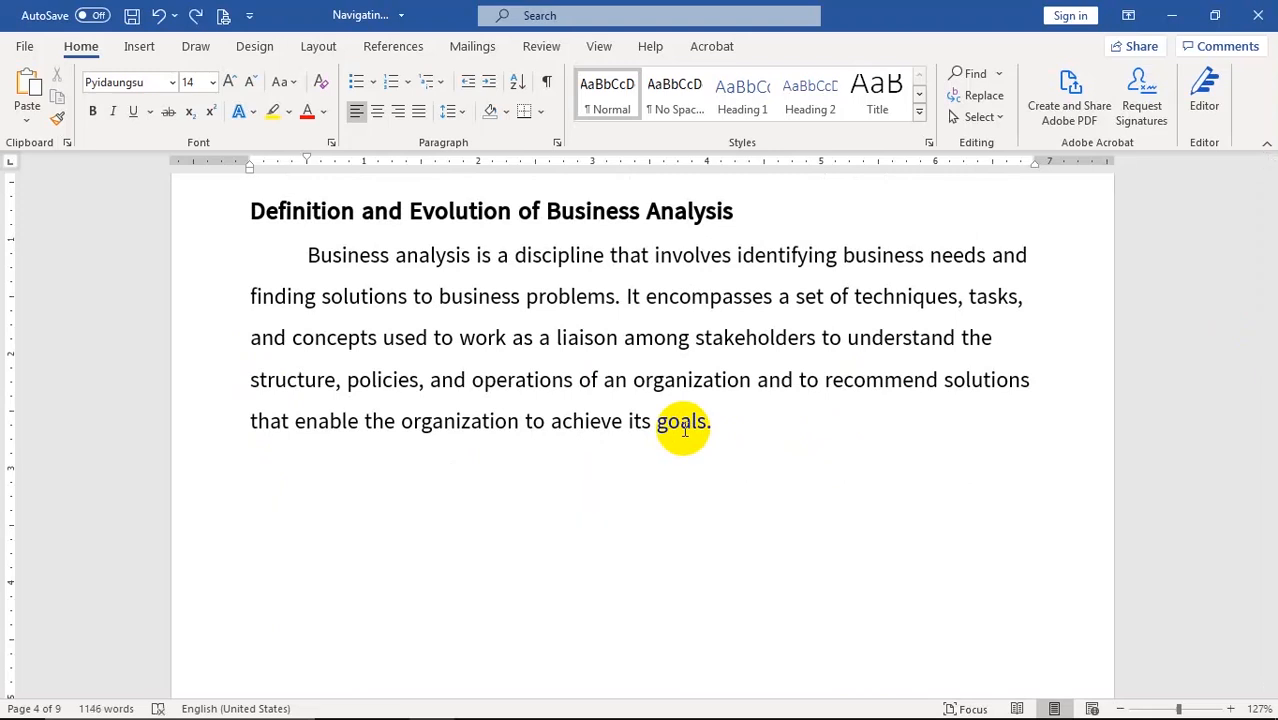
{"action": "left_click", "coordinate": [300, 479]}
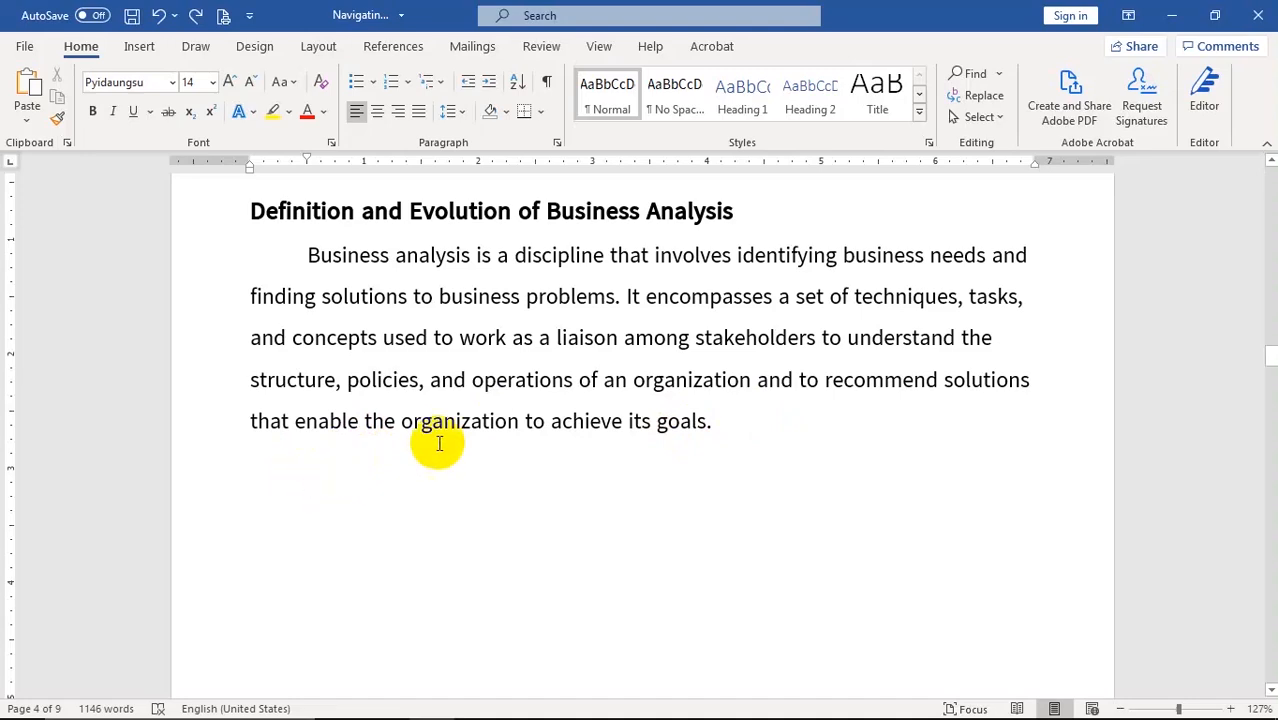
Copy the document's final "Remember that requirements gathering" paragraph again and jump back to the previous editing position on page 4
{"action": "left_click_drag", "start_coordinate": [1273, 362], "coordinate": [1273, 678]}
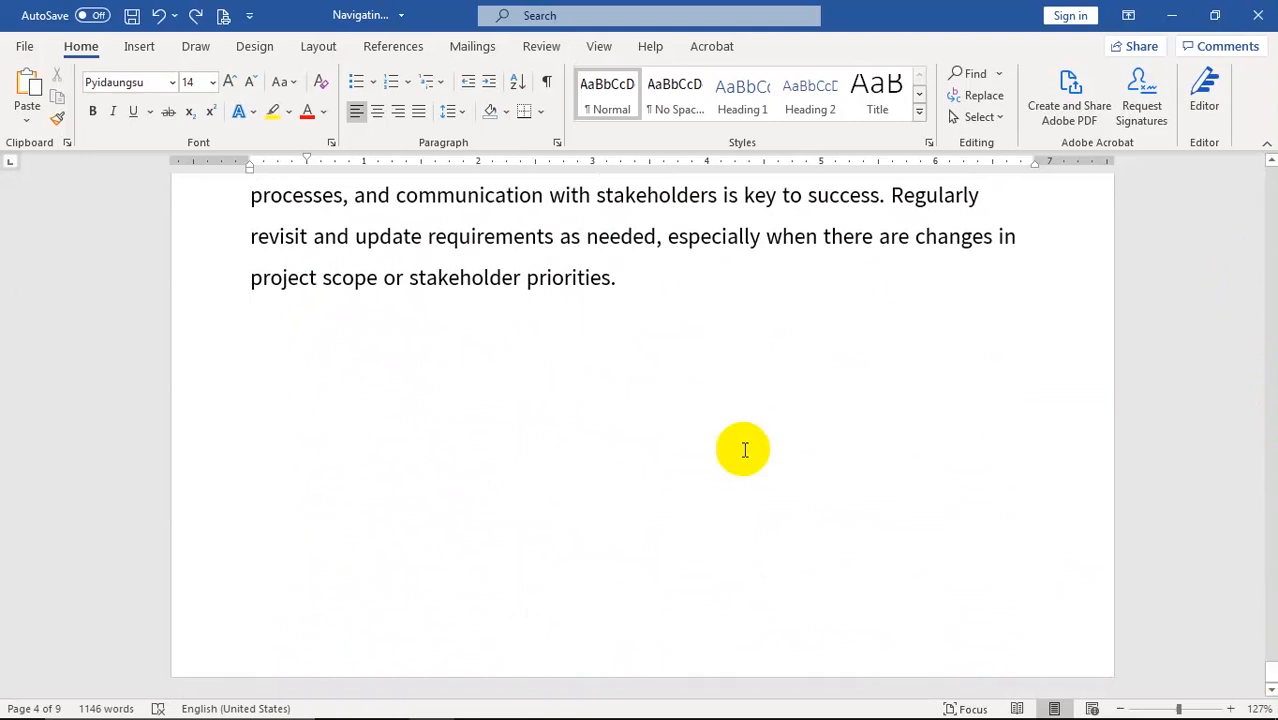
{"action": "scroll", "coordinate": [556, 314], "scroll_direction": "up", "scroll_amount": 4}
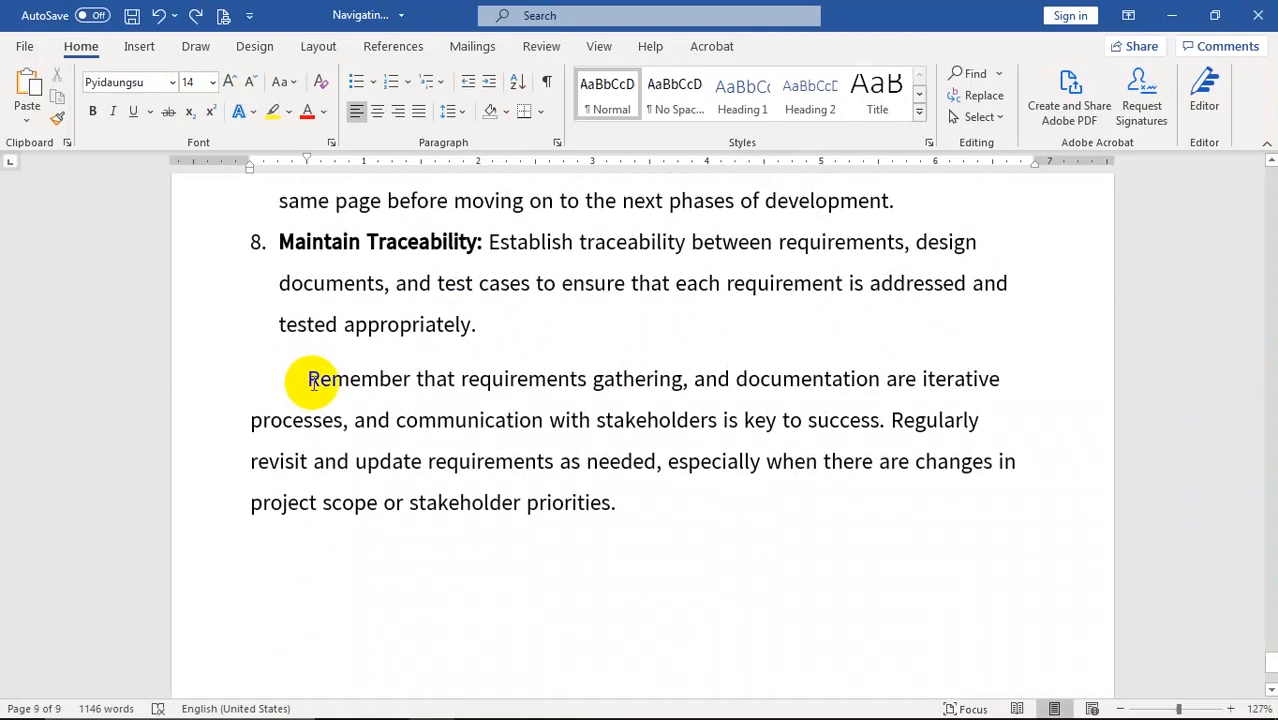
{"action": "left_click_drag", "start_coordinate": [308, 379], "coordinate": [620, 501]}
{"action": "key", "text": "ctrl+c"}
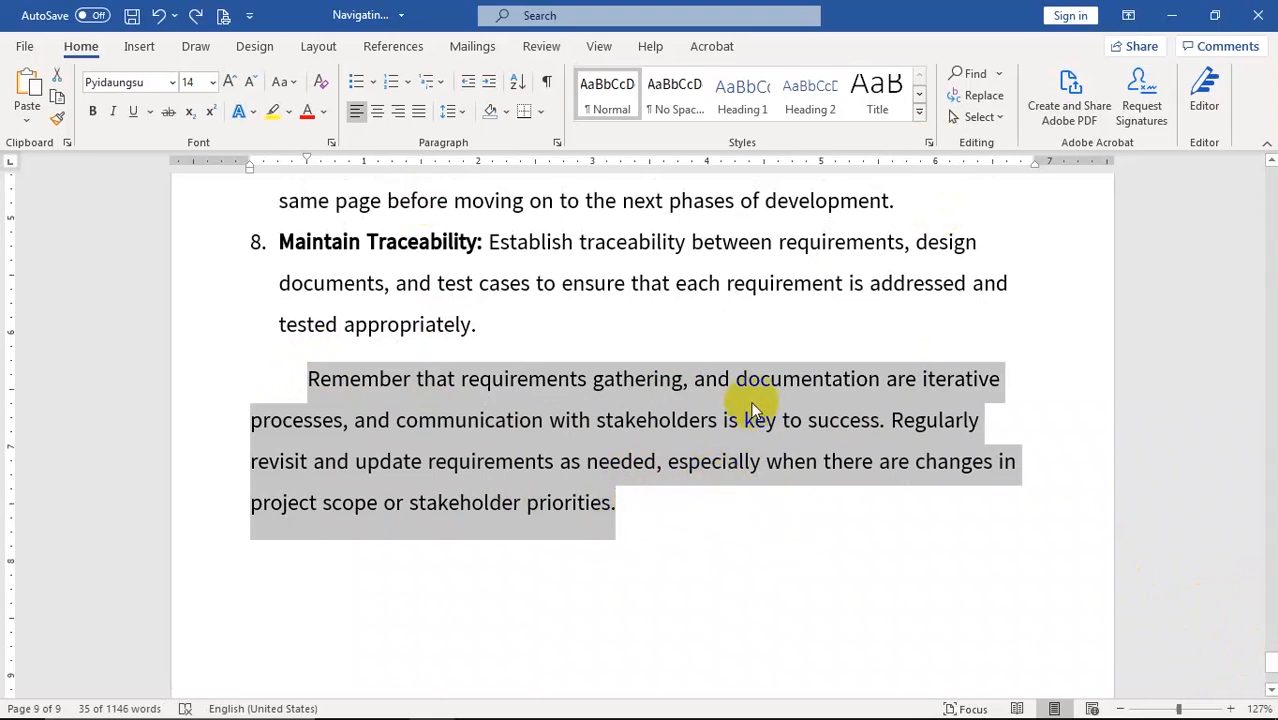
{"action": "key", "text": "Delete"}
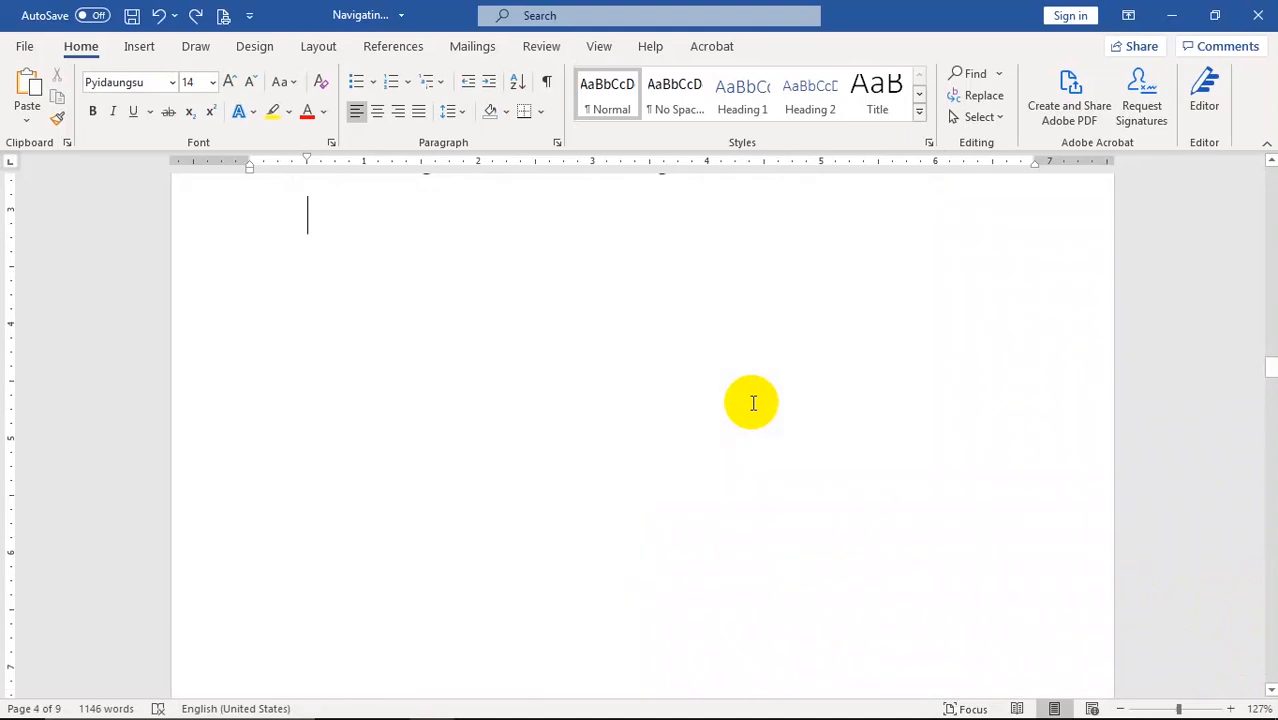
Paste the copied "Remember that requirements gathering" paragraph below the definition paragraph on page 4
{"action": "scroll", "coordinate": [608, 322], "scroll_direction": "up", "scroll_amount": 3}
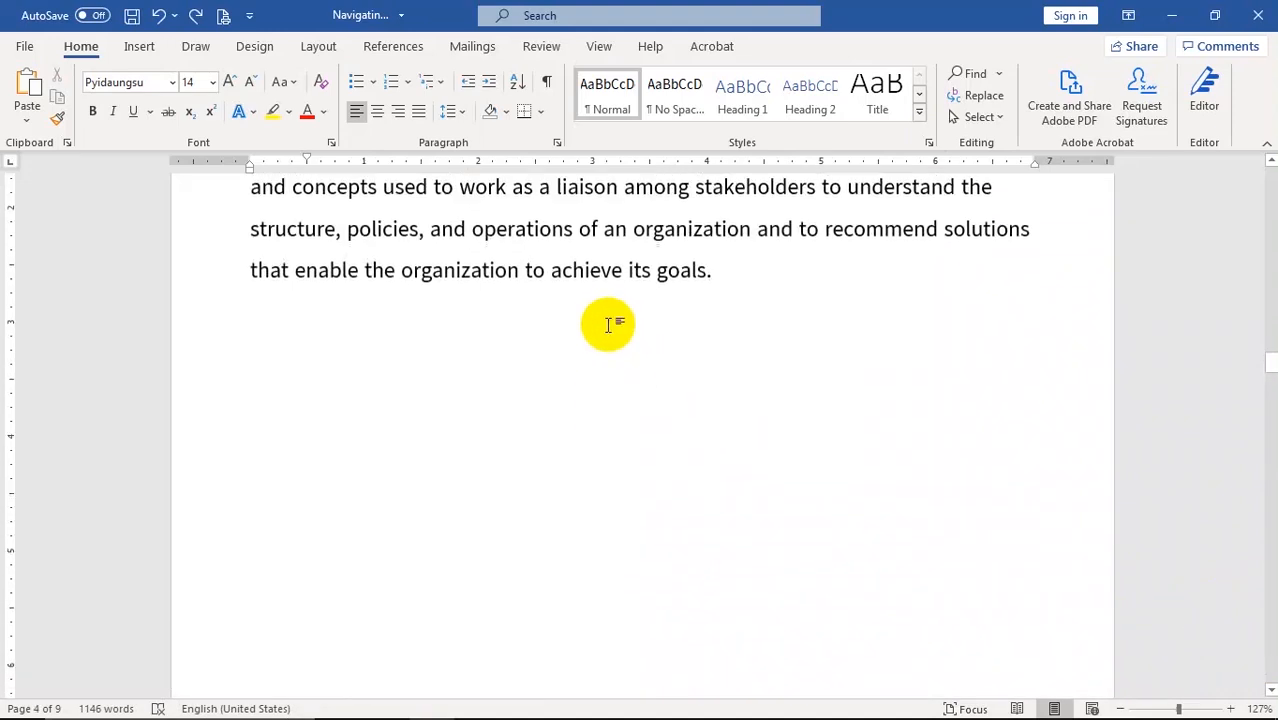
{"action": "scroll", "coordinate": [619, 333], "scroll_direction": "up", "scroll_amount": 1}
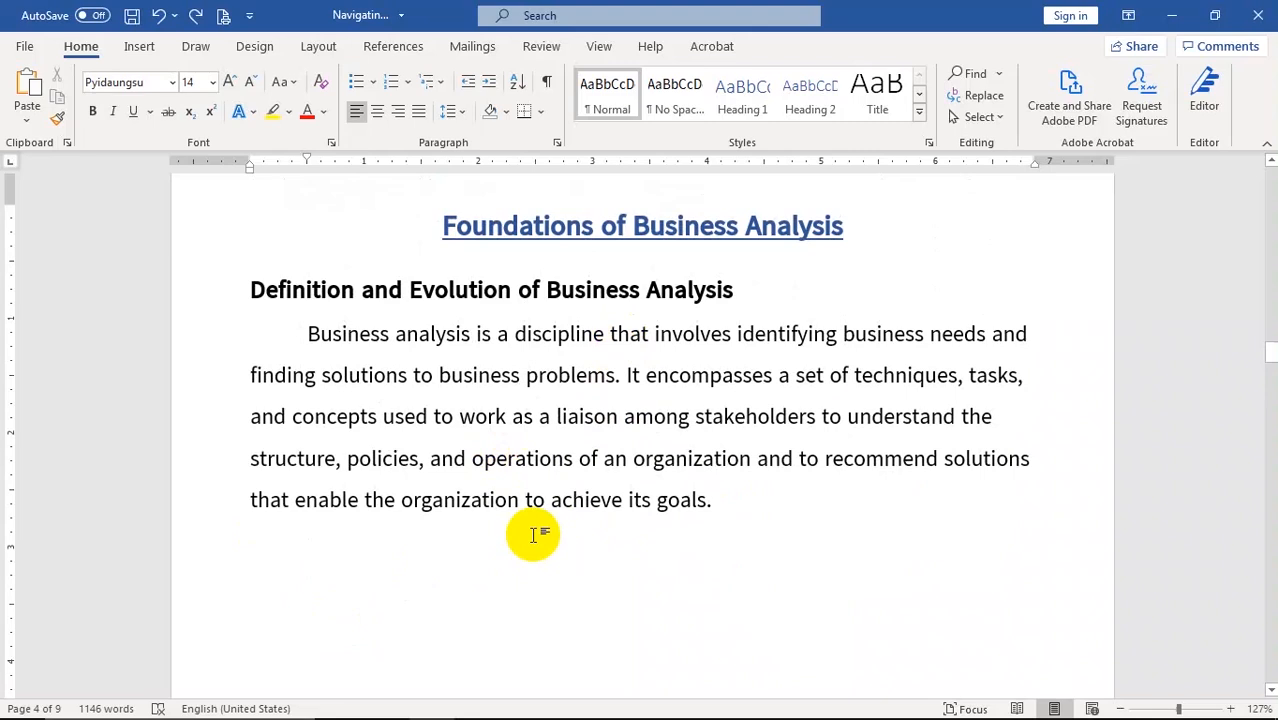
{"action": "key", "text": "ctrl+v"}
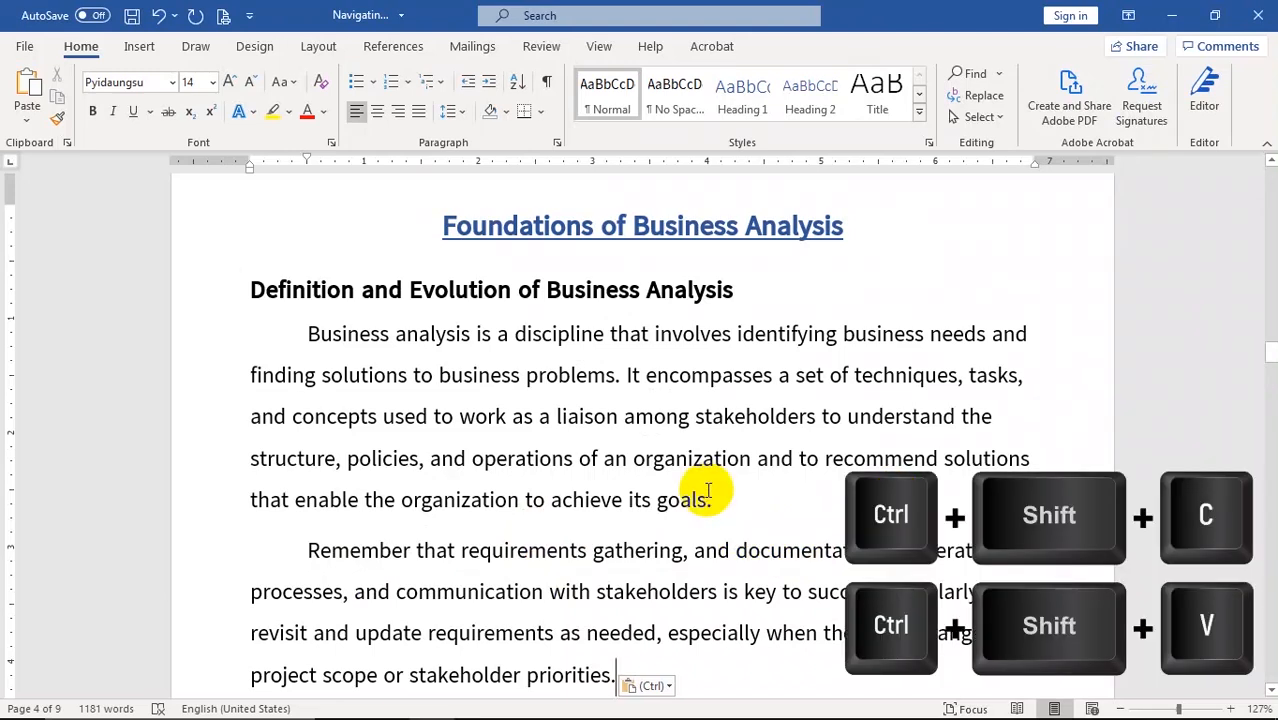
Compare the font formatting of the "Foundations of Business Analysis" heading on page 4 with the "Definition of Business Analysis" heading on page 5
{"action": "scroll", "coordinate": [789, 352], "scroll_direction": "down", "scroll_amount": 1}
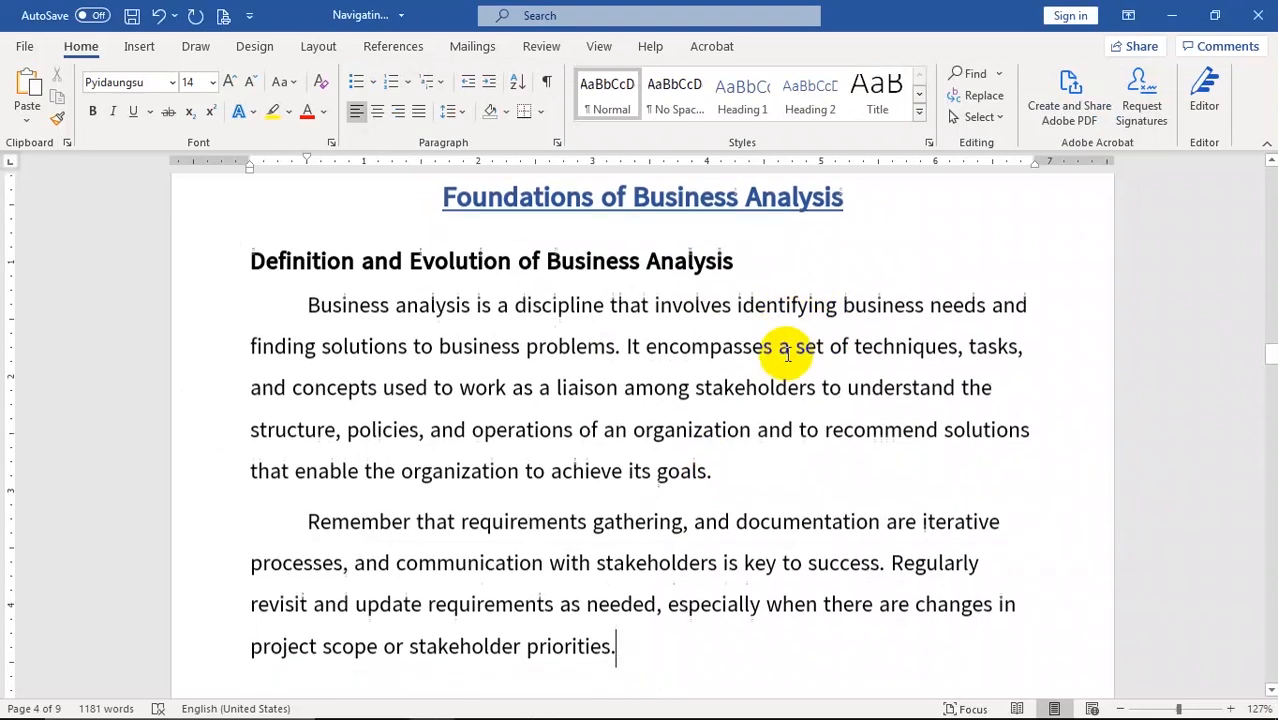
{"action": "scroll", "coordinate": [787, 368], "scroll_direction": "up", "scroll_amount": 3}
{"action": "scroll", "coordinate": [830, 418], "scroll_direction": "up", "scroll_amount": 5}
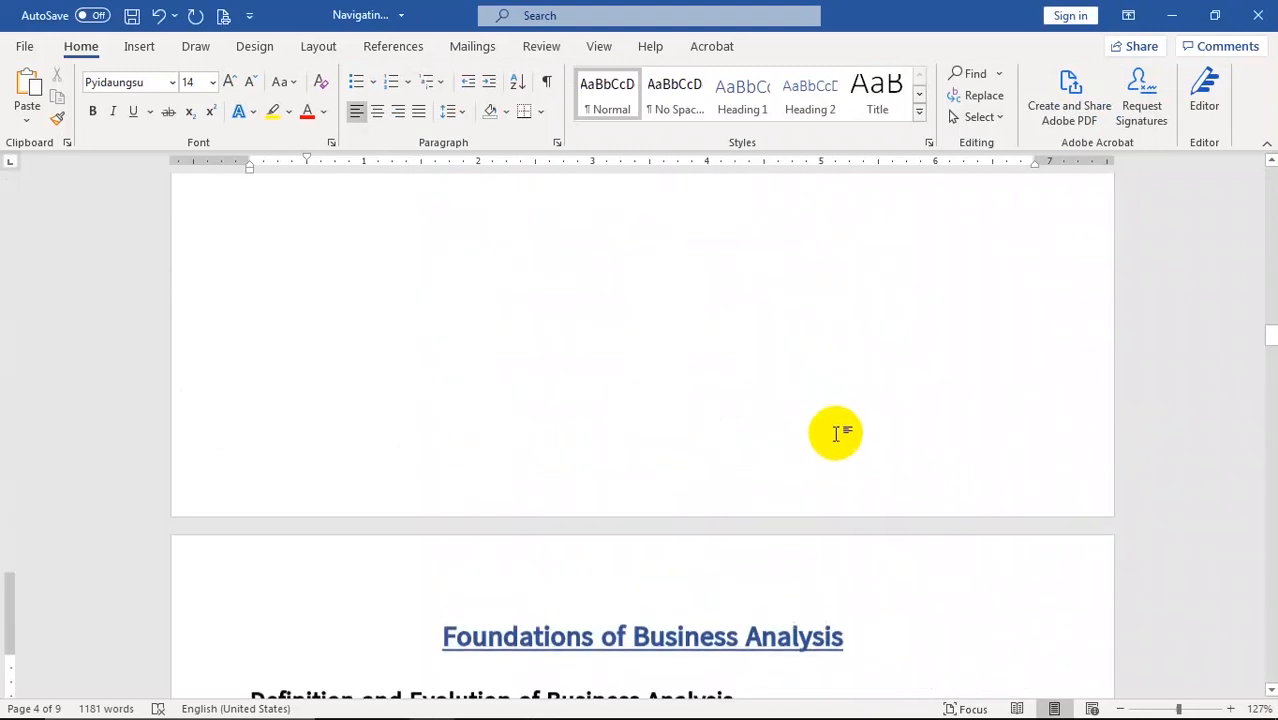
{"action": "scroll", "coordinate": [822, 512], "scroll_direction": "up", "scroll_amount": 3}
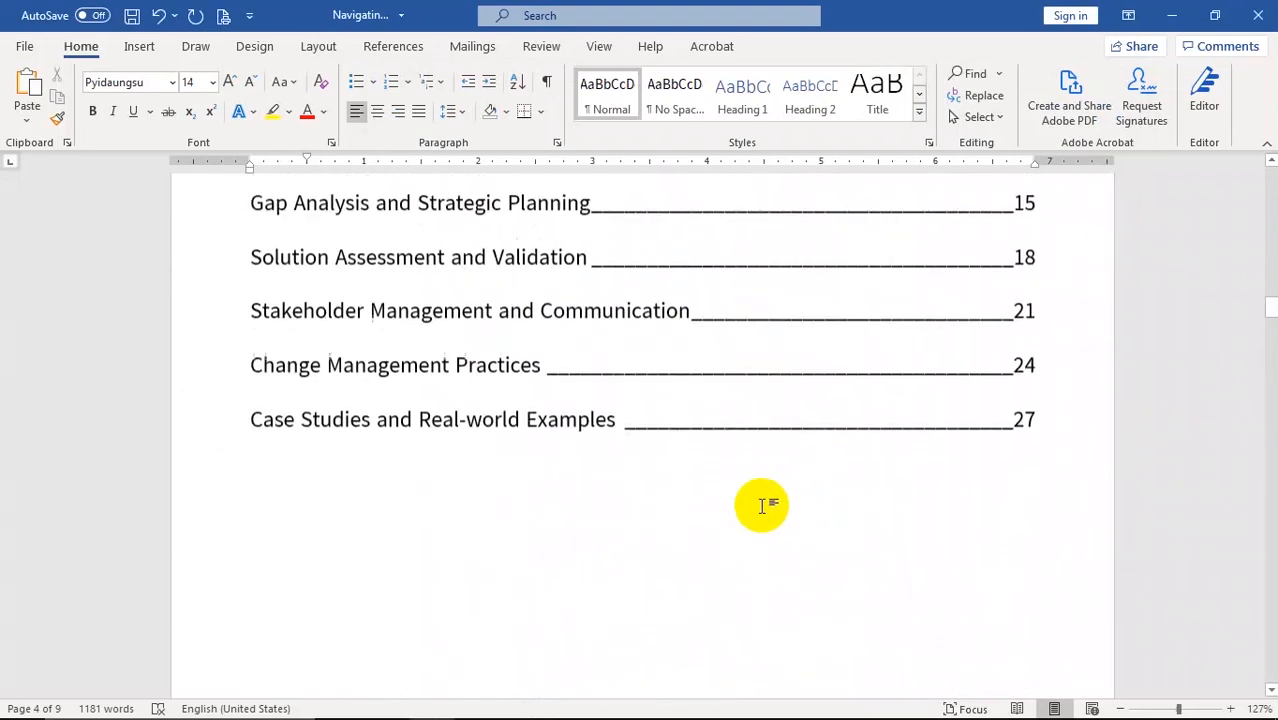
{"action": "scroll", "coordinate": [762, 488], "scroll_direction": "down", "scroll_amount": 2}
{"action": "scroll", "coordinate": [774, 490], "scroll_direction": "down", "scroll_amount": 20}
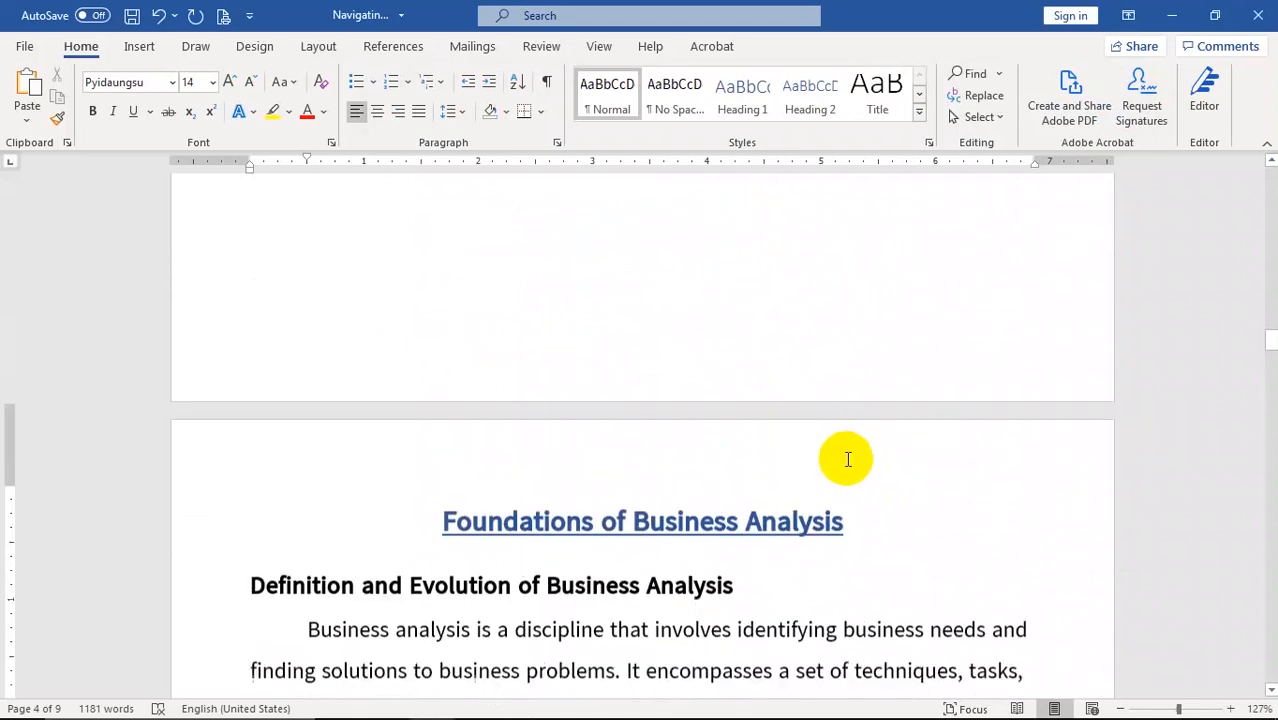
{"action": "left_click_drag", "start_coordinate": [251, 506], "coordinate": [425, 506]}
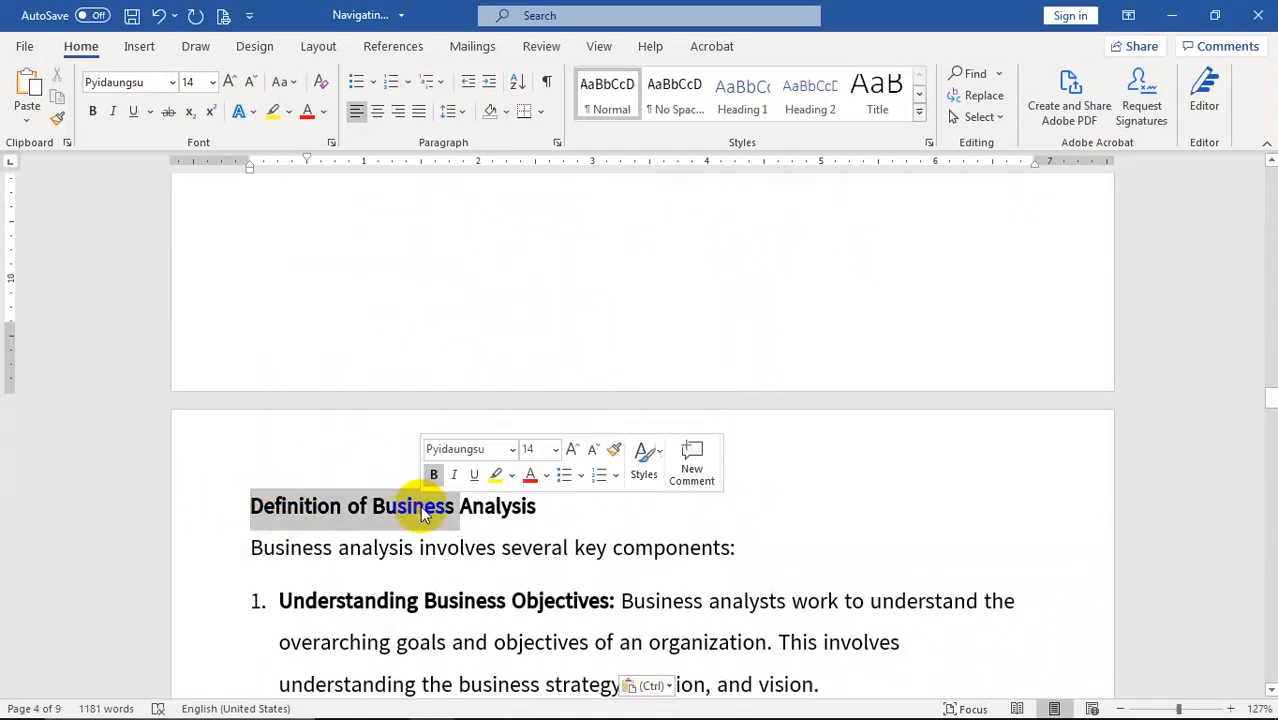
{"action": "scroll", "coordinate": [806, 333], "scroll_direction": "up", "scroll_amount": 1}
{"action": "scroll", "coordinate": [806, 333], "scroll_direction": "up", "scroll_amount": 5}
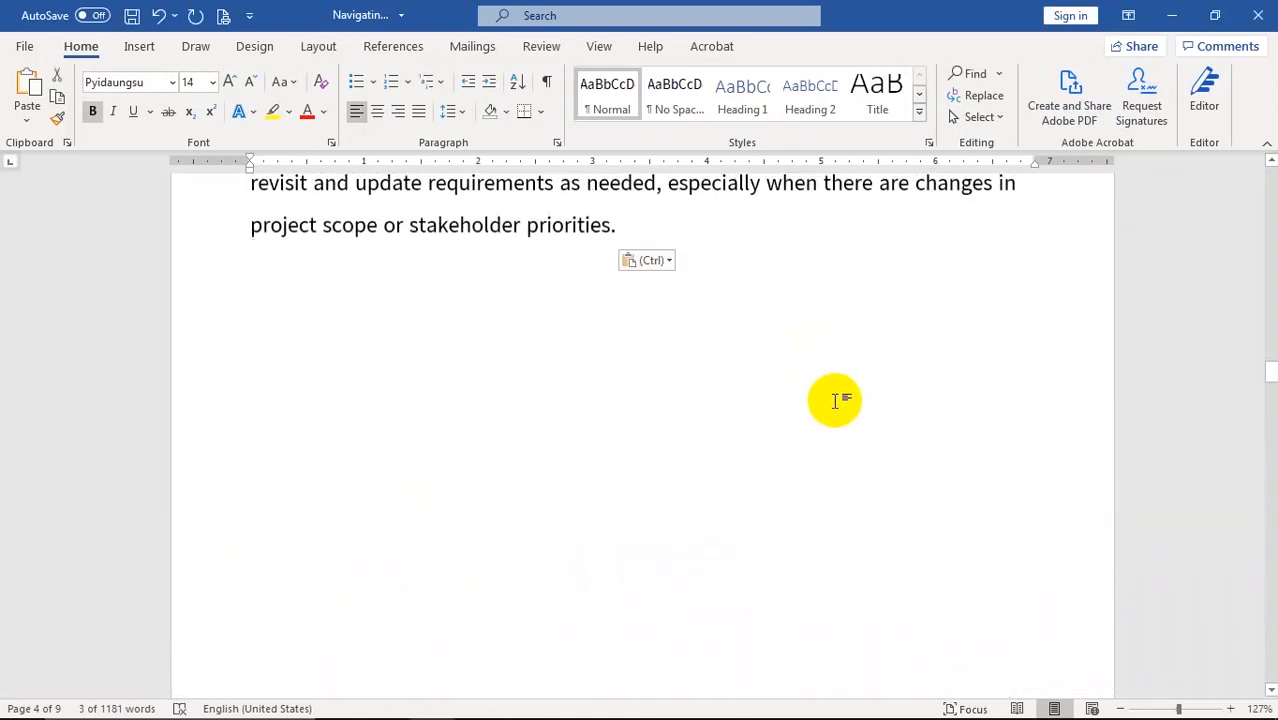
{"action": "scroll", "coordinate": [836, 401], "scroll_direction": "up", "scroll_amount": 4}
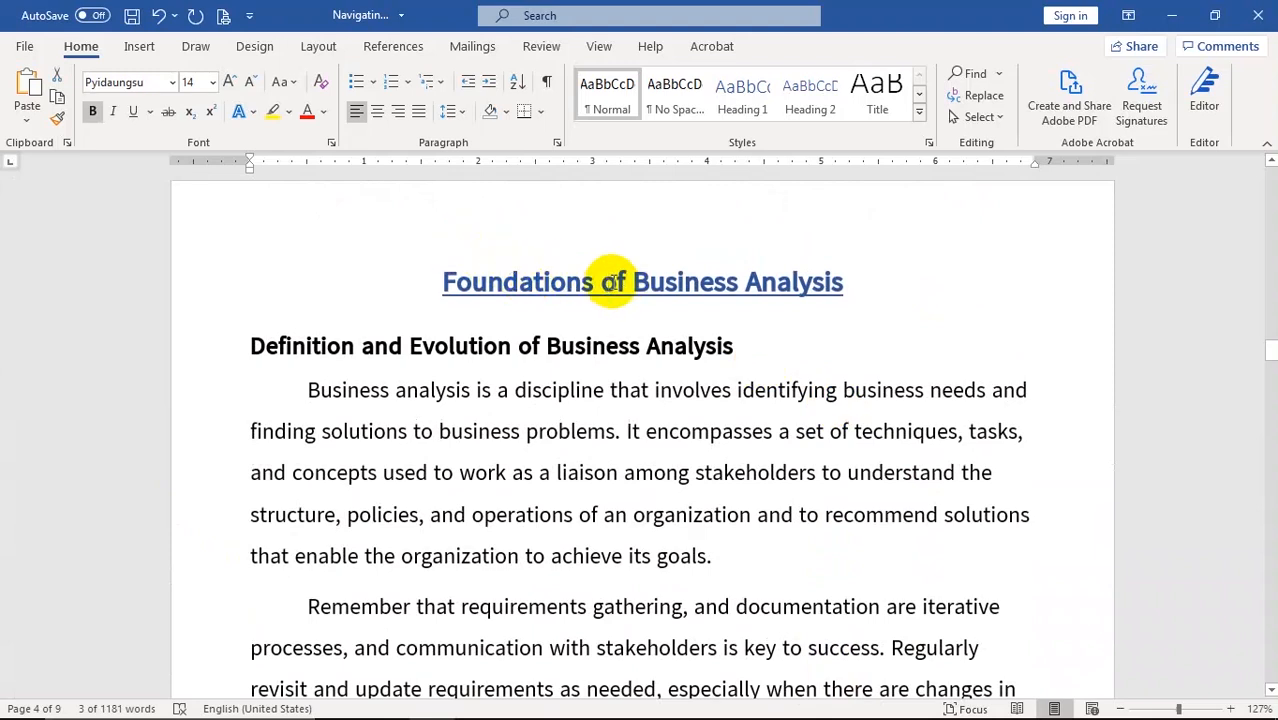
{"action": "left_click", "coordinate": [487, 282]}
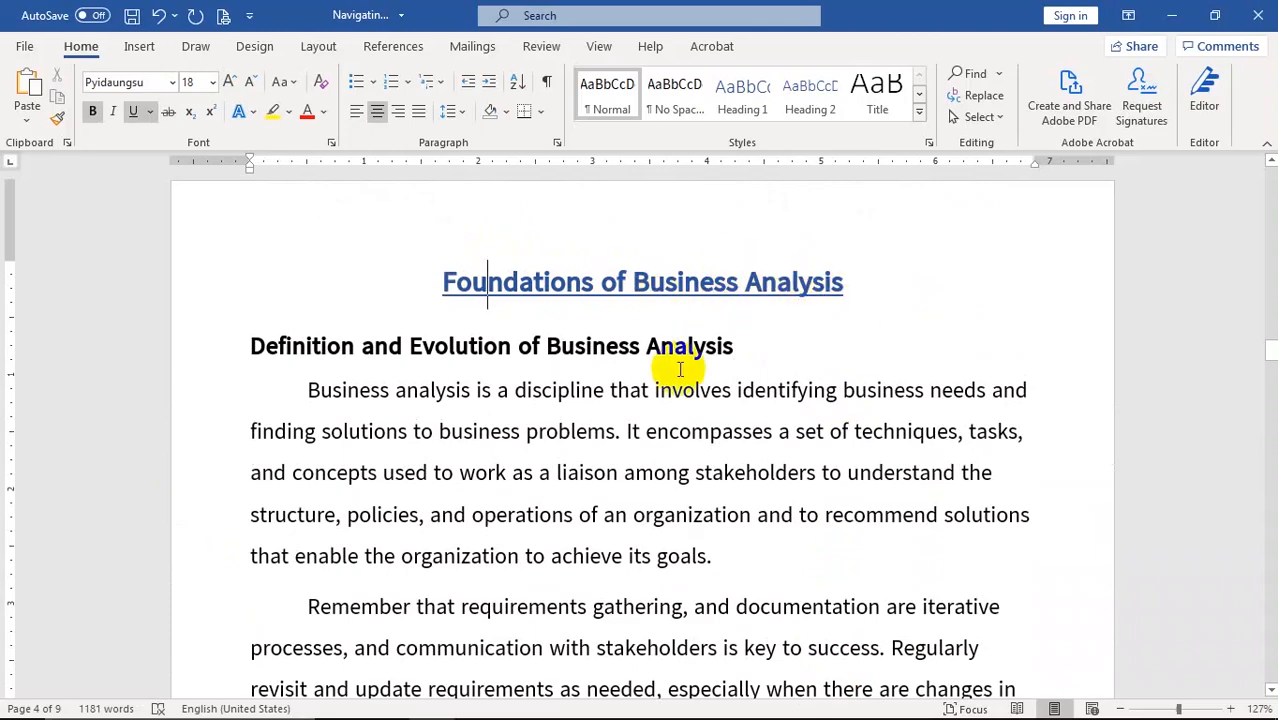
{"action": "scroll", "coordinate": [660, 380], "scroll_direction": "down", "scroll_amount": 10}
{"action": "scroll", "coordinate": [644, 404], "scroll_direction": "down", "scroll_amount": 5}
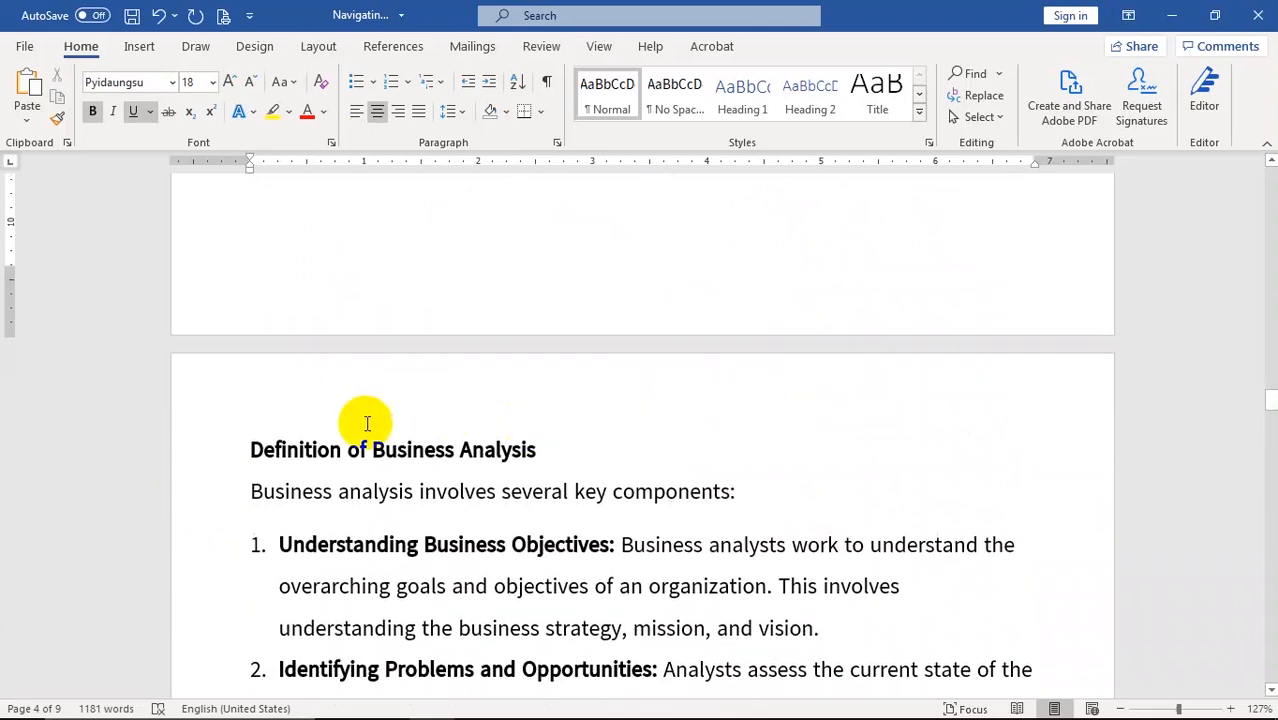
{"action": "triple_click", "coordinate": [300, 450]}
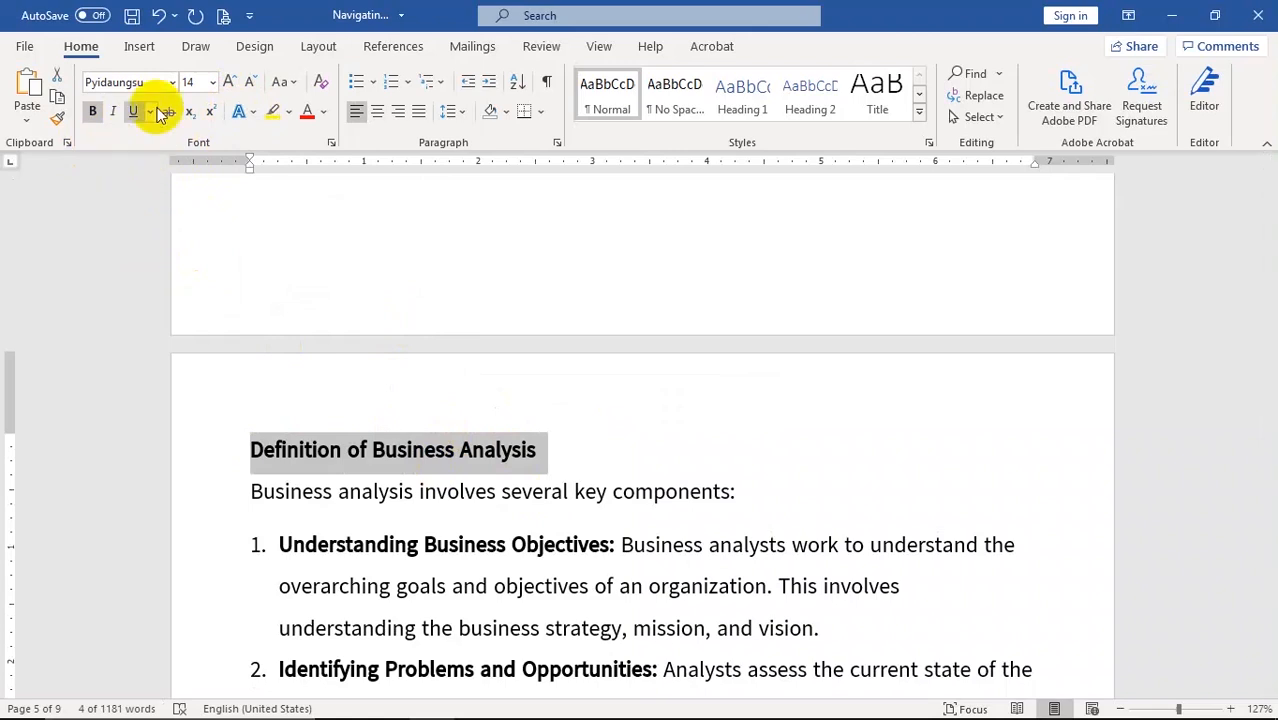
{"action": "scroll", "coordinate": [747, 542], "scroll_direction": "down", "scroll_amount": 1}
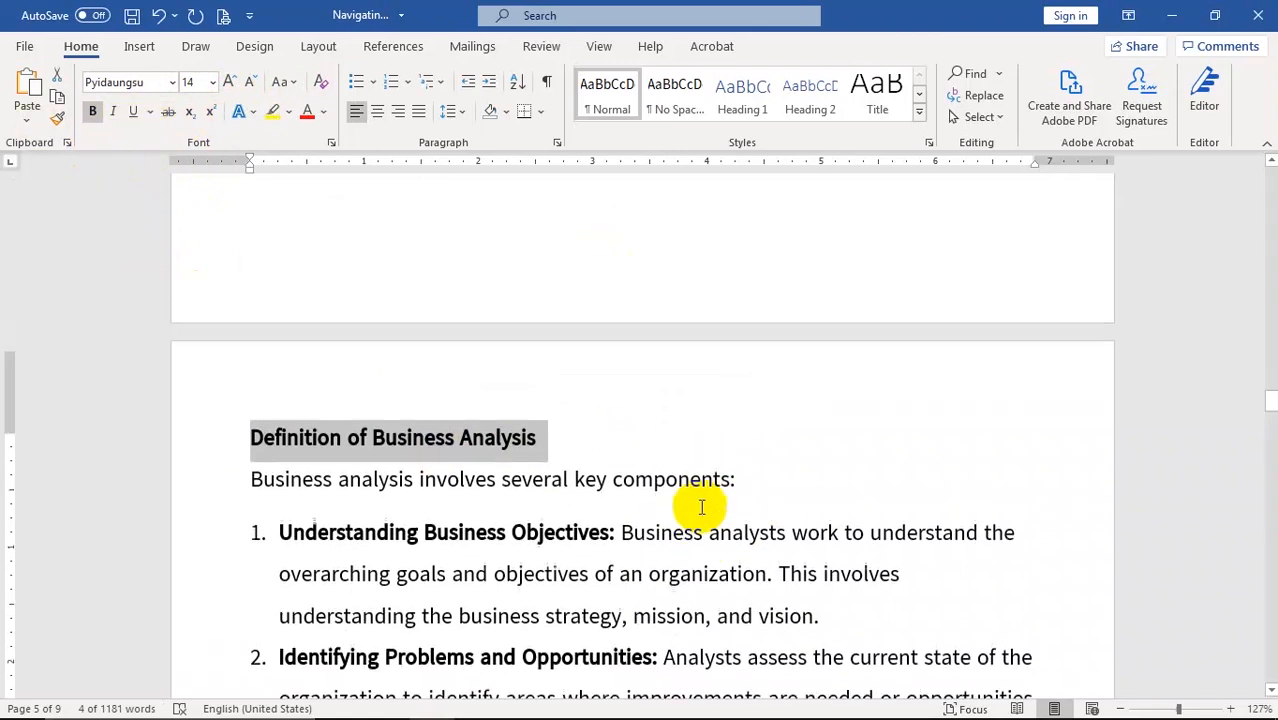
Copy only the formatting of the "Foundations of Business Analysis" heading on page 4
{"action": "scroll", "coordinate": [700, 520], "scroll_direction": "up", "scroll_amount": 2}
{"action": "scroll", "coordinate": [793, 419], "scroll_direction": "up", "scroll_amount": 3}
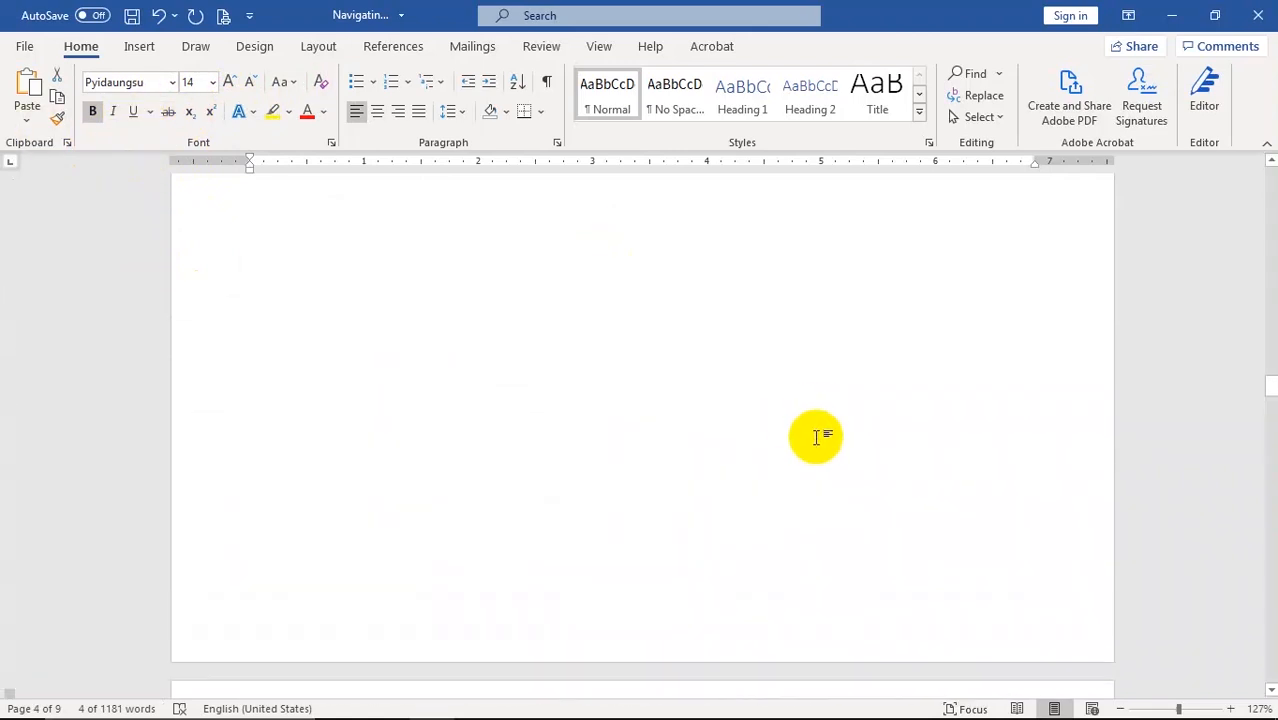
{"action": "scroll", "coordinate": [835, 430], "scroll_direction": "up", "scroll_amount": 5}
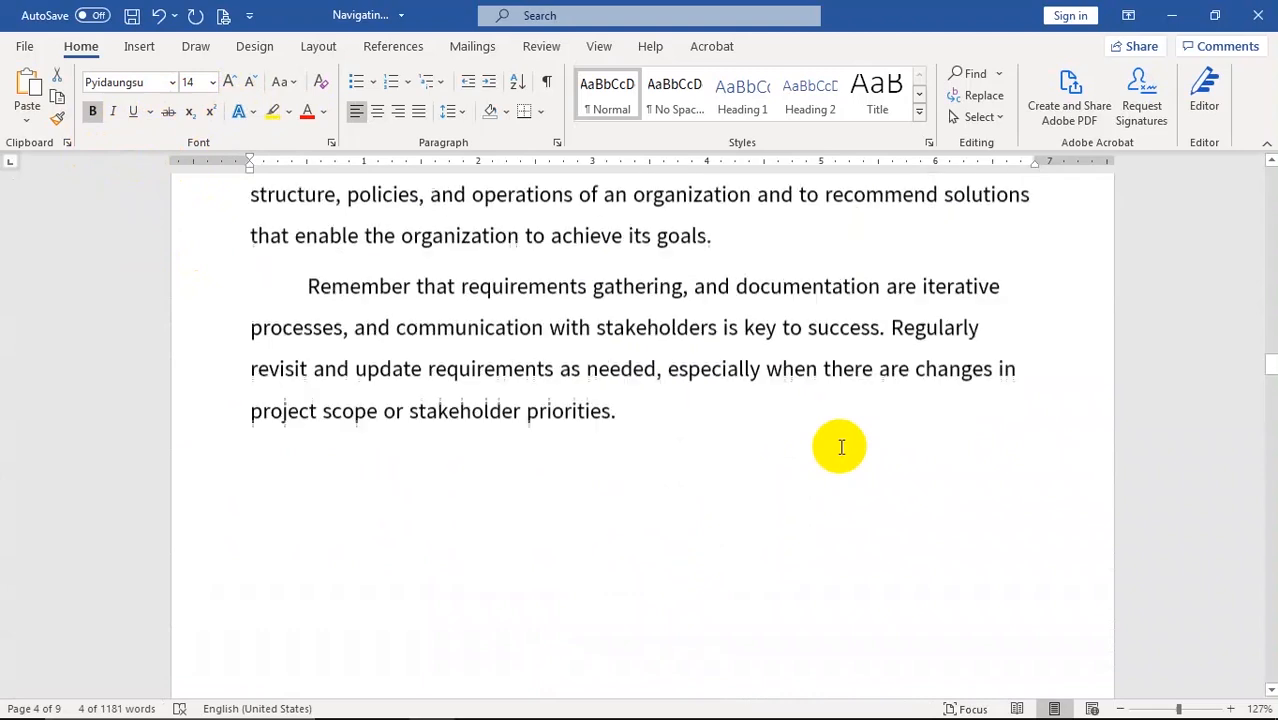
{"action": "scroll", "coordinate": [841, 447], "scroll_direction": "up", "scroll_amount": 3}
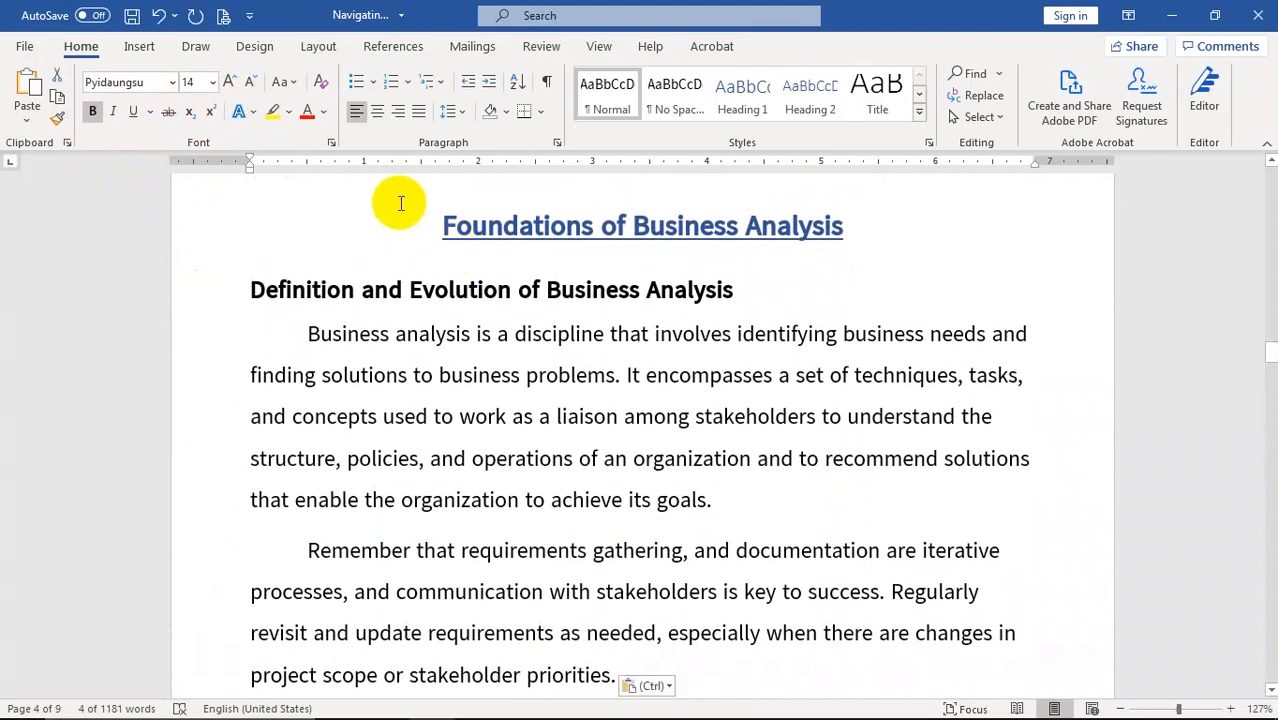
{"action": "left_click_drag", "start_coordinate": [447, 224], "coordinate": [842, 254]}
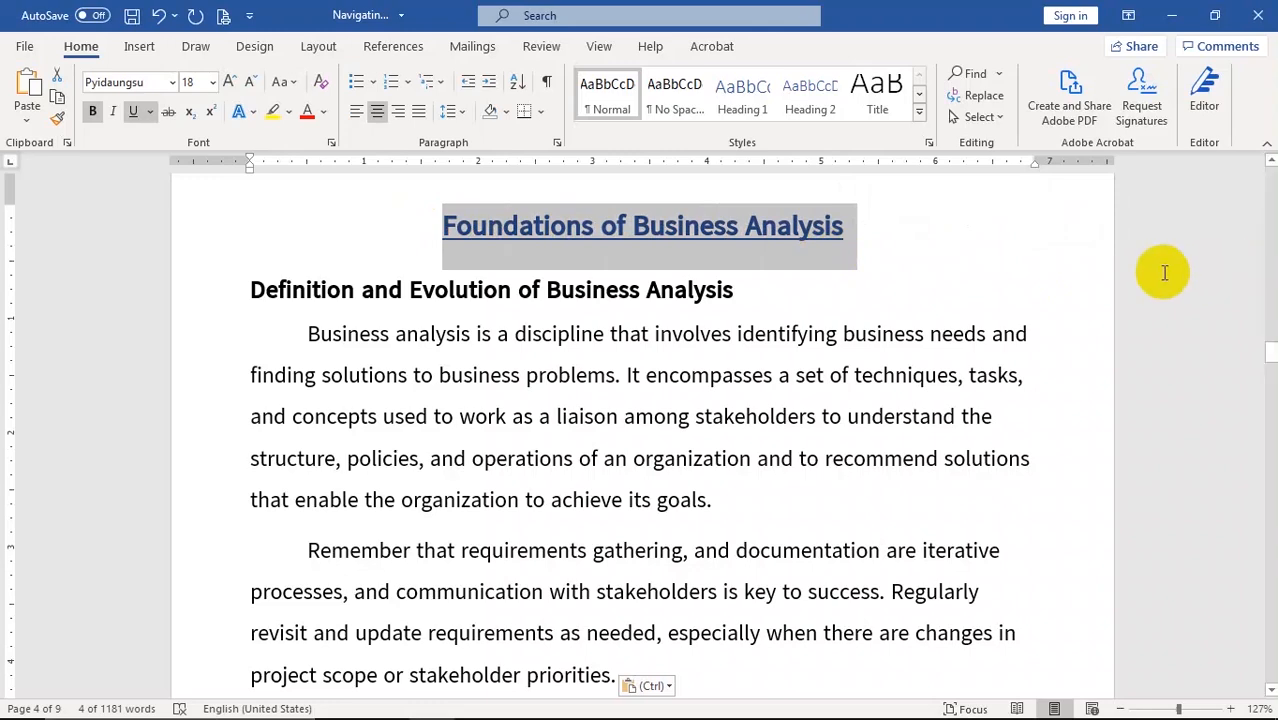
{"action": "key", "text": "ctrl+shift+c"}
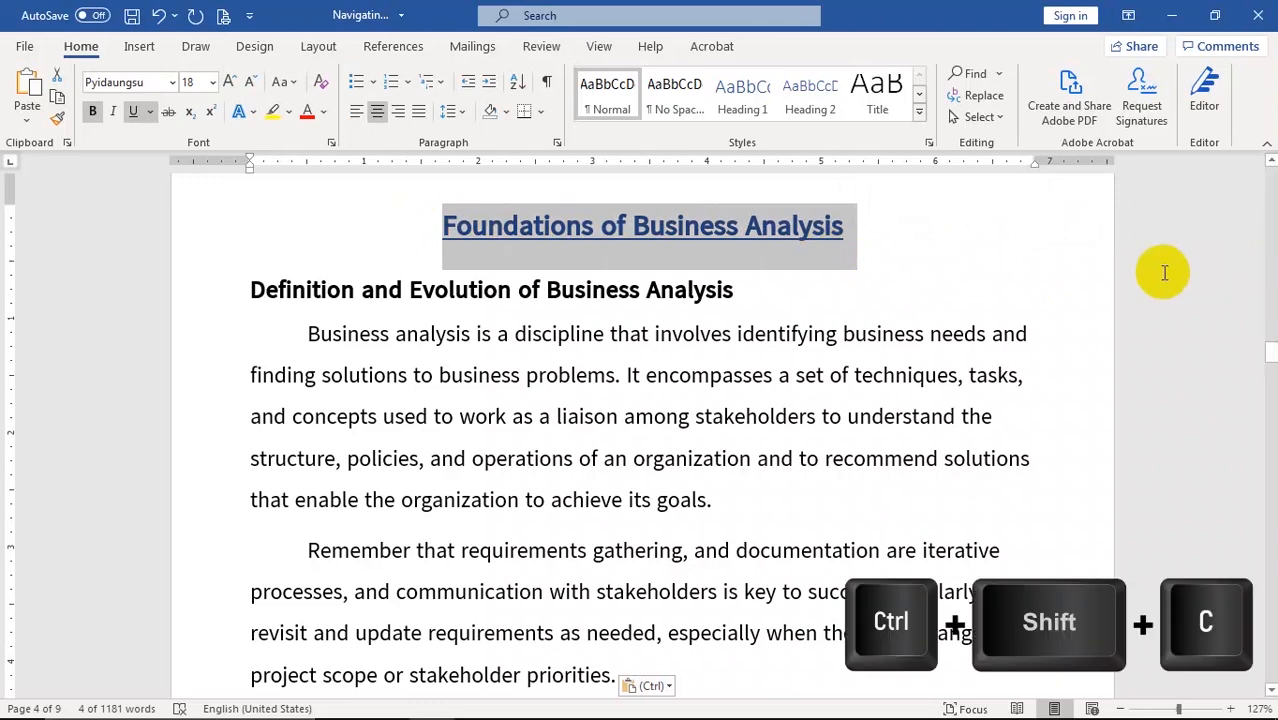
Apply the copied formatting to the "Definition of Business Analysis" heading on page 5 and check it against the page 4 heading
{"action": "scroll", "coordinate": [910, 290], "scroll_direction": "down", "scroll_amount": 10}
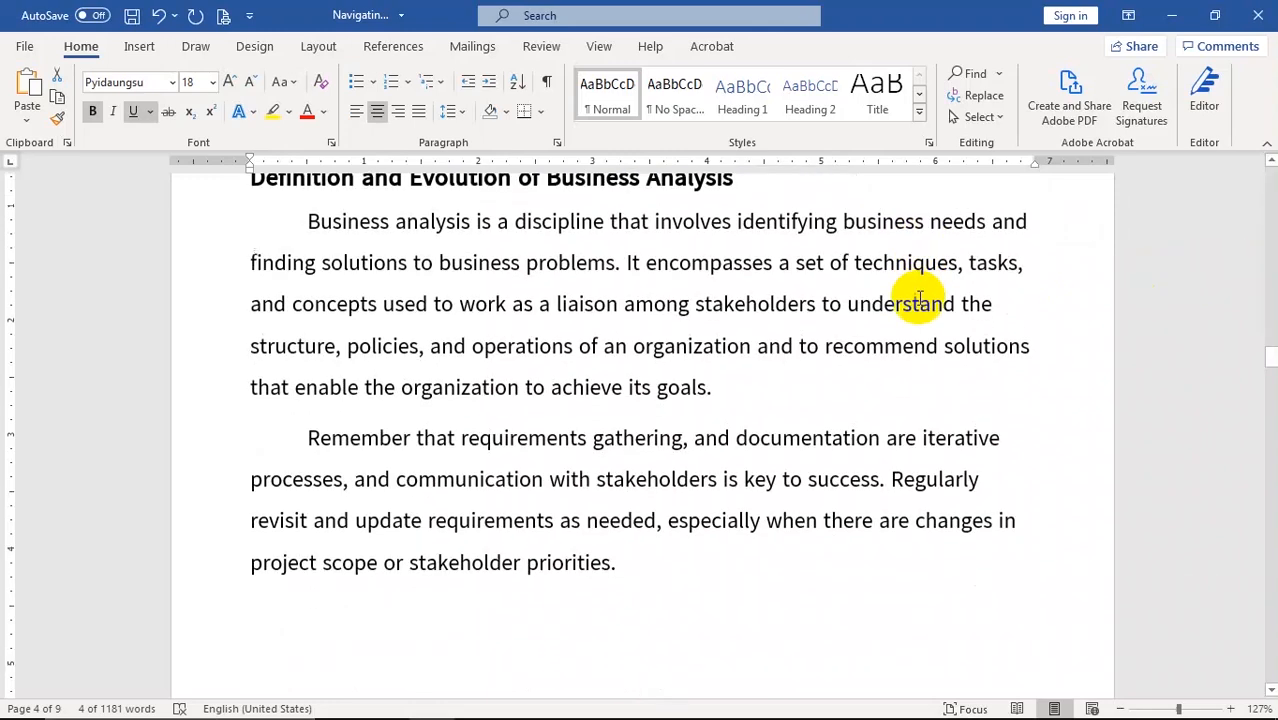
{"action": "scroll", "coordinate": [549, 327], "scroll_direction": "down", "scroll_amount": 5}
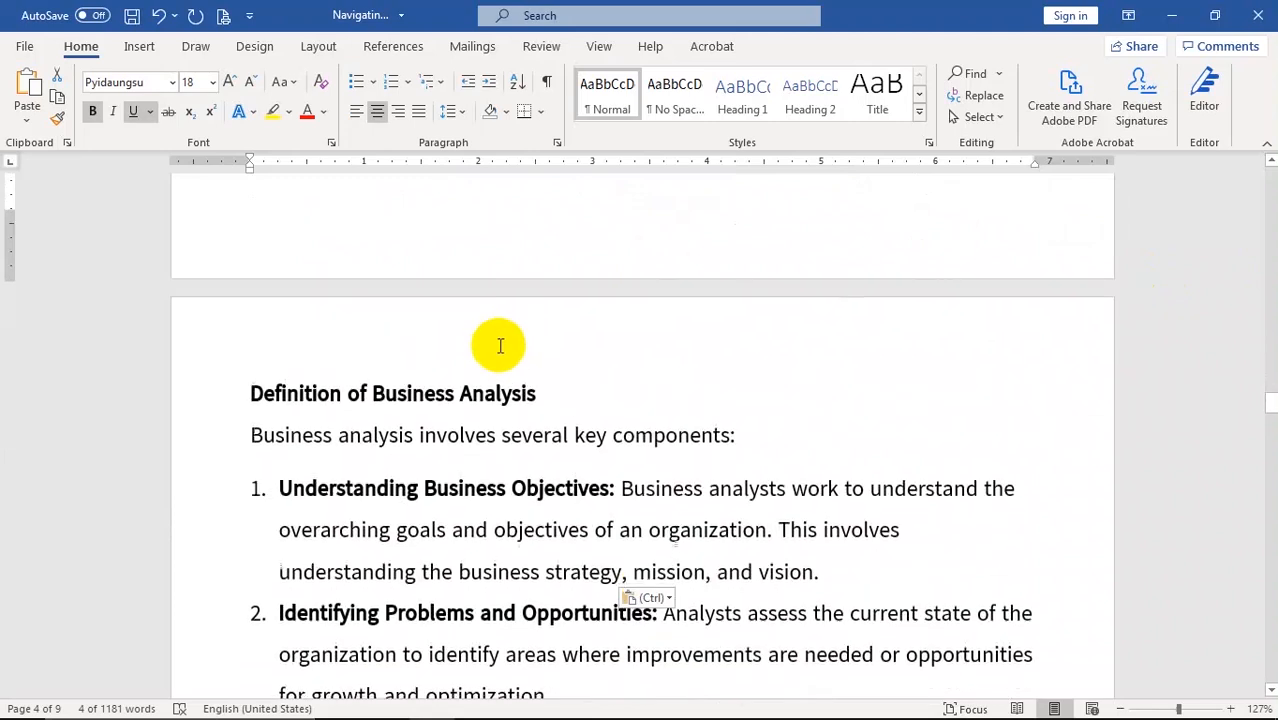
{"action": "left_click", "coordinate": [255, 396]}
{"action": "left_click_drag", "start_coordinate": [255, 396], "coordinate": [542, 396]}
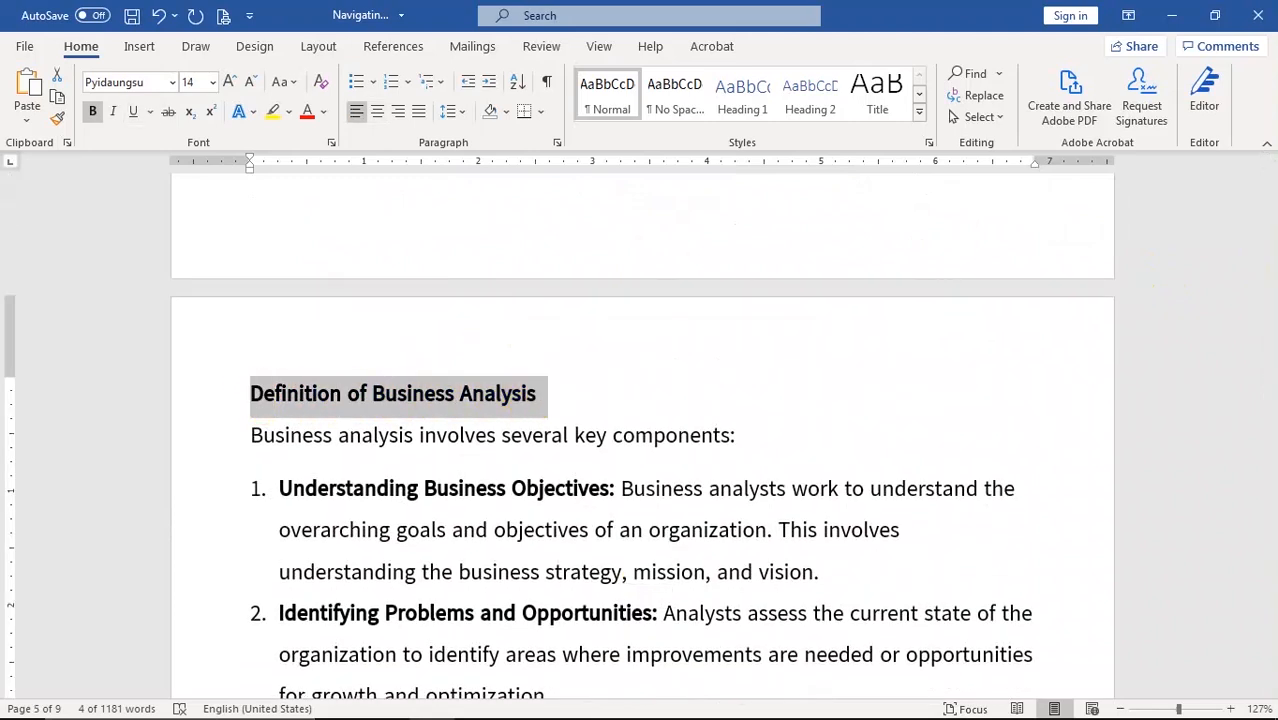
{"action": "key", "text": "ctrl+shift+v"}
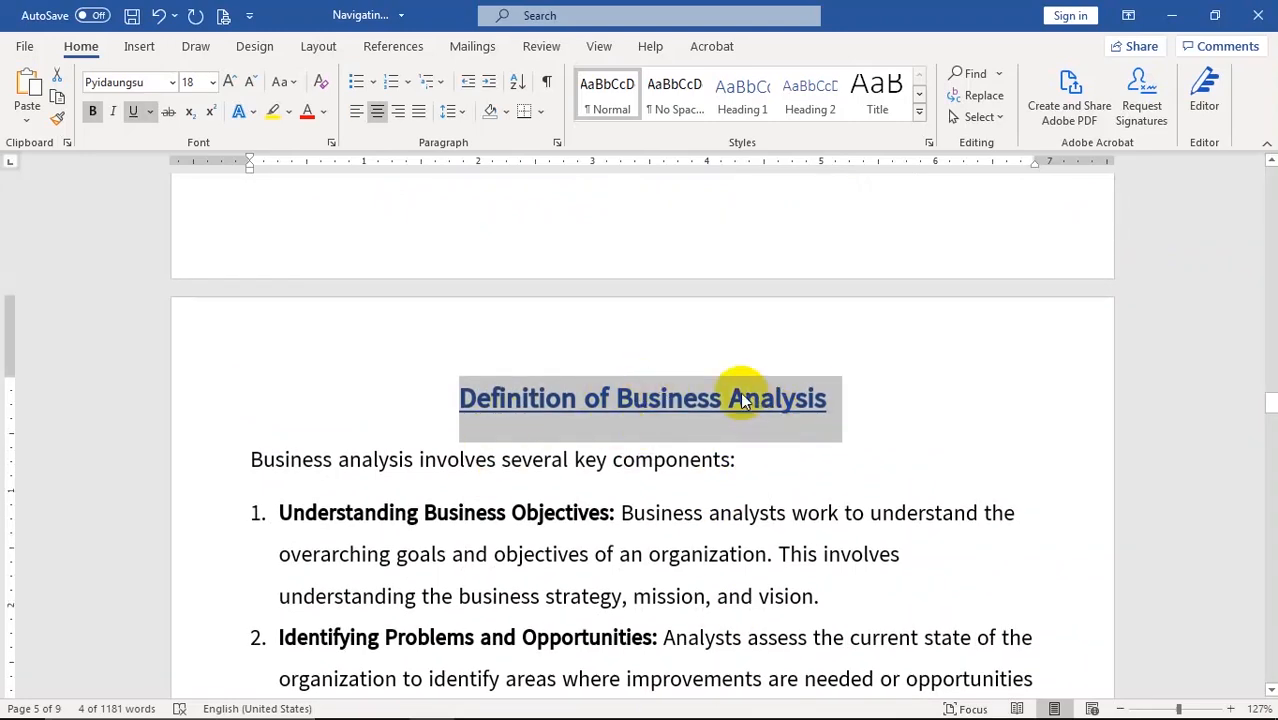
{"action": "scroll", "coordinate": [1010, 391], "scroll_direction": "up", "scroll_amount": 5}
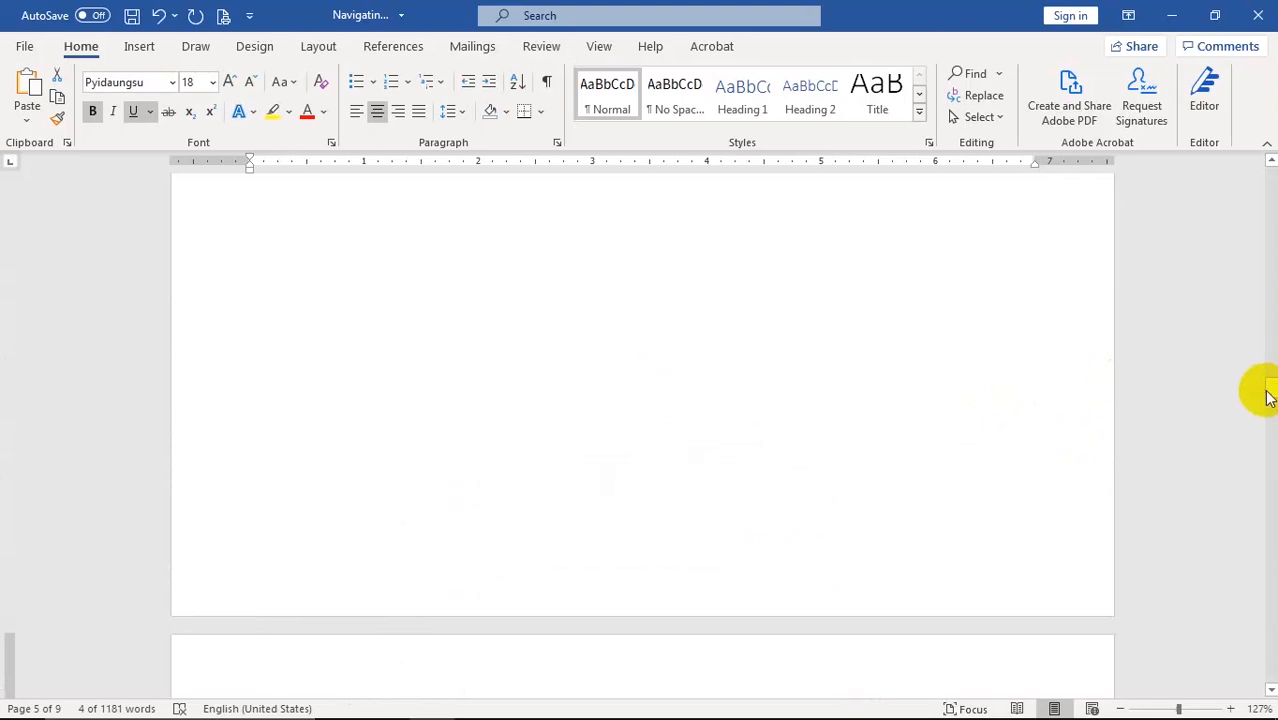
{"action": "left_click_drag", "start_coordinate": [1268, 397], "coordinate": [1270, 337]}
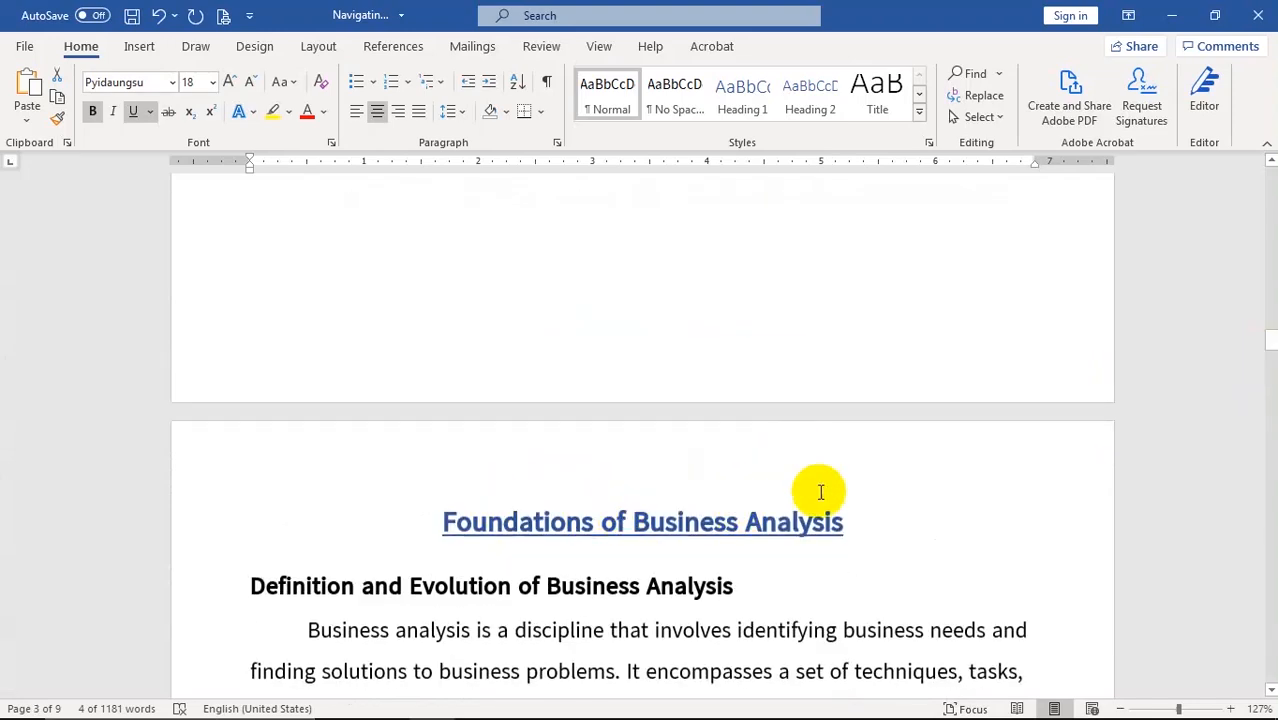
{"action": "scroll", "coordinate": [825, 470], "scroll_direction": "down", "scroll_amount": 8}
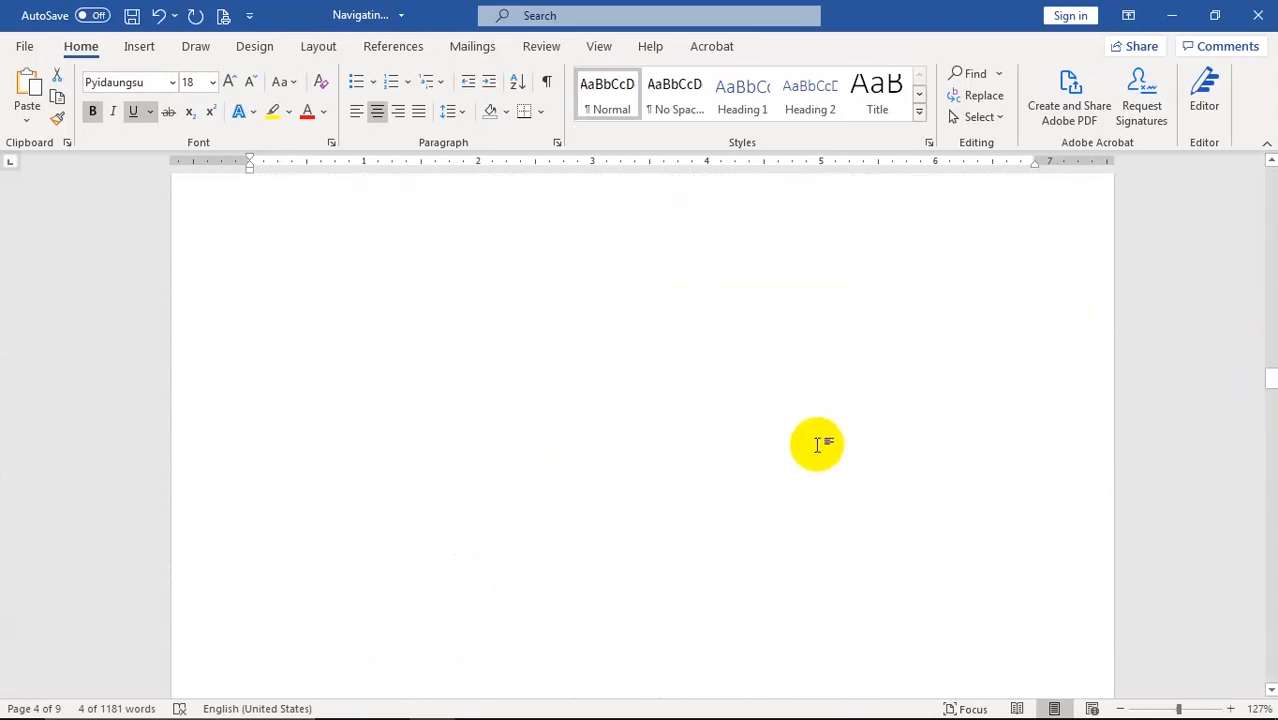
{"action": "scroll", "coordinate": [817, 444], "scroll_direction": "down", "scroll_amount": 6}
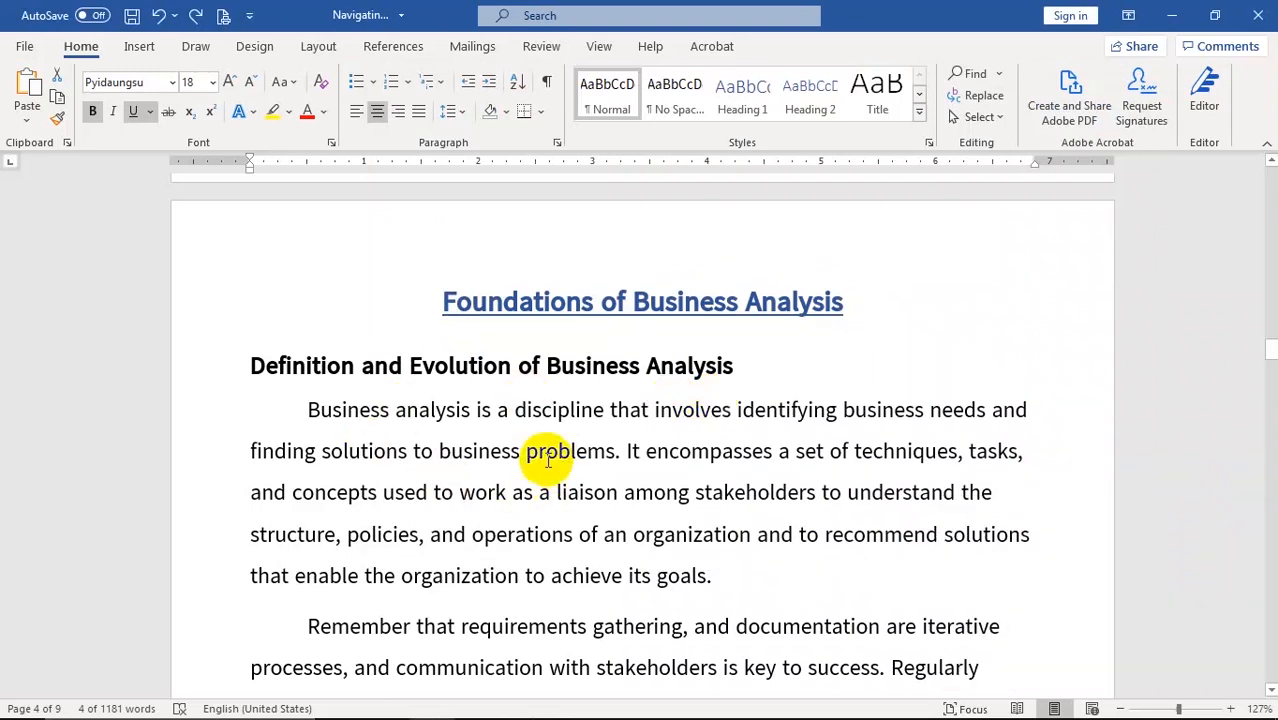
Erase "ness" and the following space from "business problems" in the definition paragraph letter by letter, and retype them
{"action": "left_click_drag", "start_coordinate": [438, 451], "coordinate": [518, 451]}
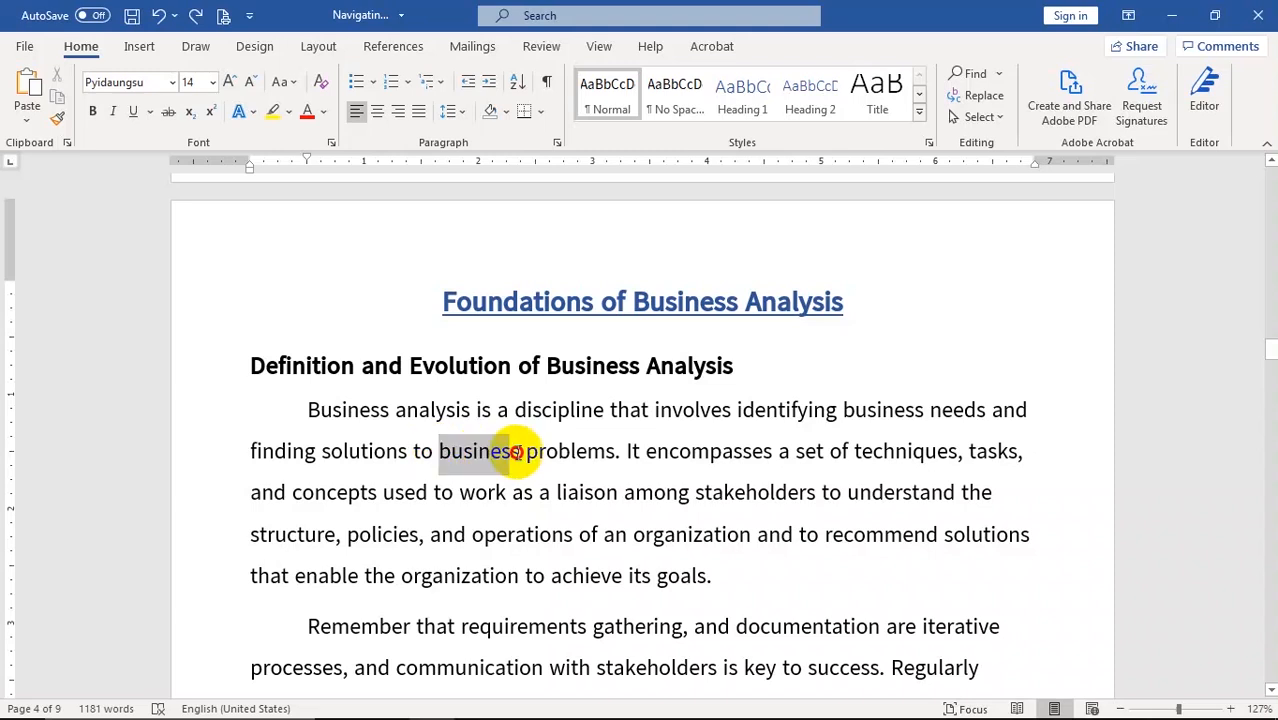
{"action": "left_click", "coordinate": [527, 453]}
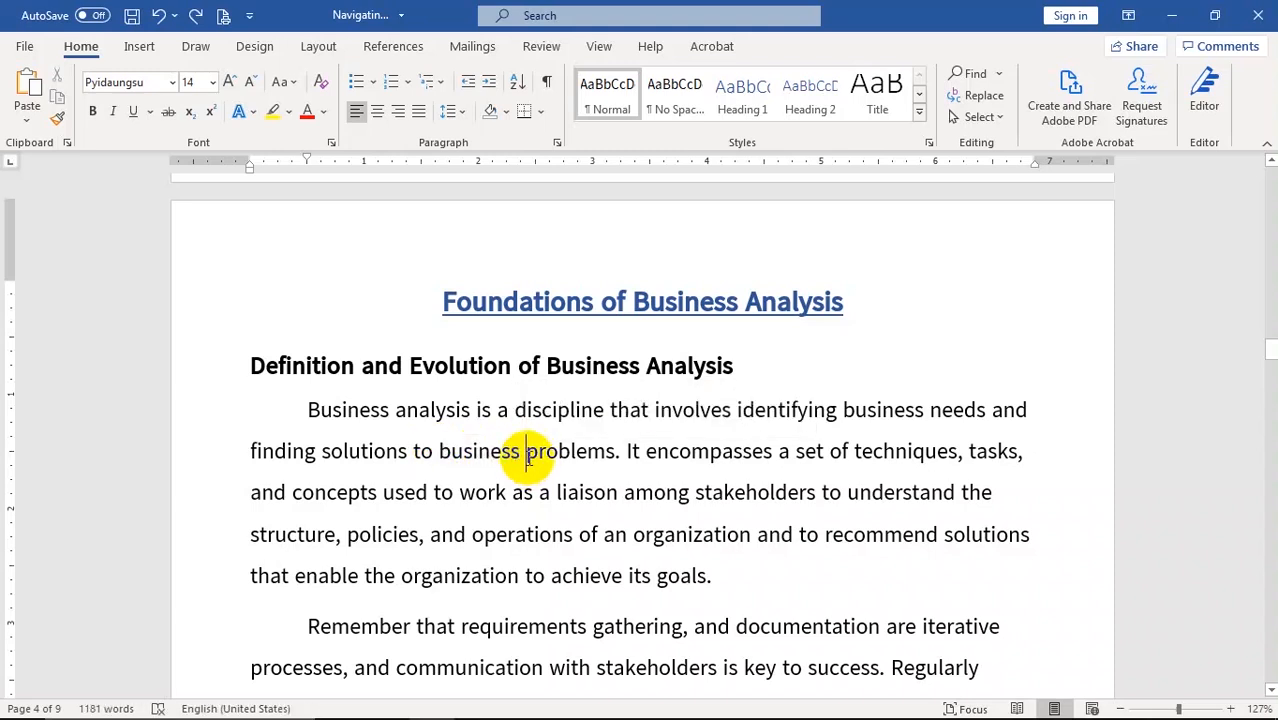
{"action": "key", "text": "BackSpace"}
{"action": "key", "text": "BackSpace"}
{"action": "key", "text": "BackSpace"}
{"action": "key", "text": "BackSpace"}
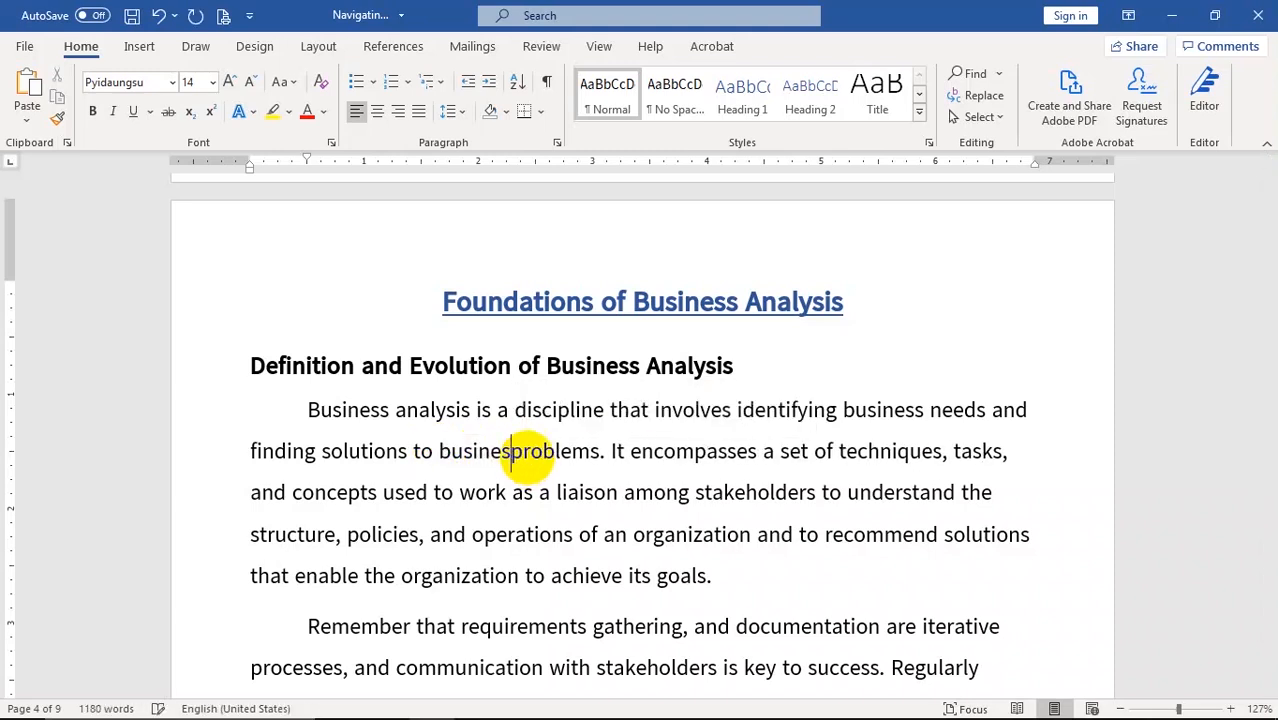
{"action": "key", "text": "BackSpace"}
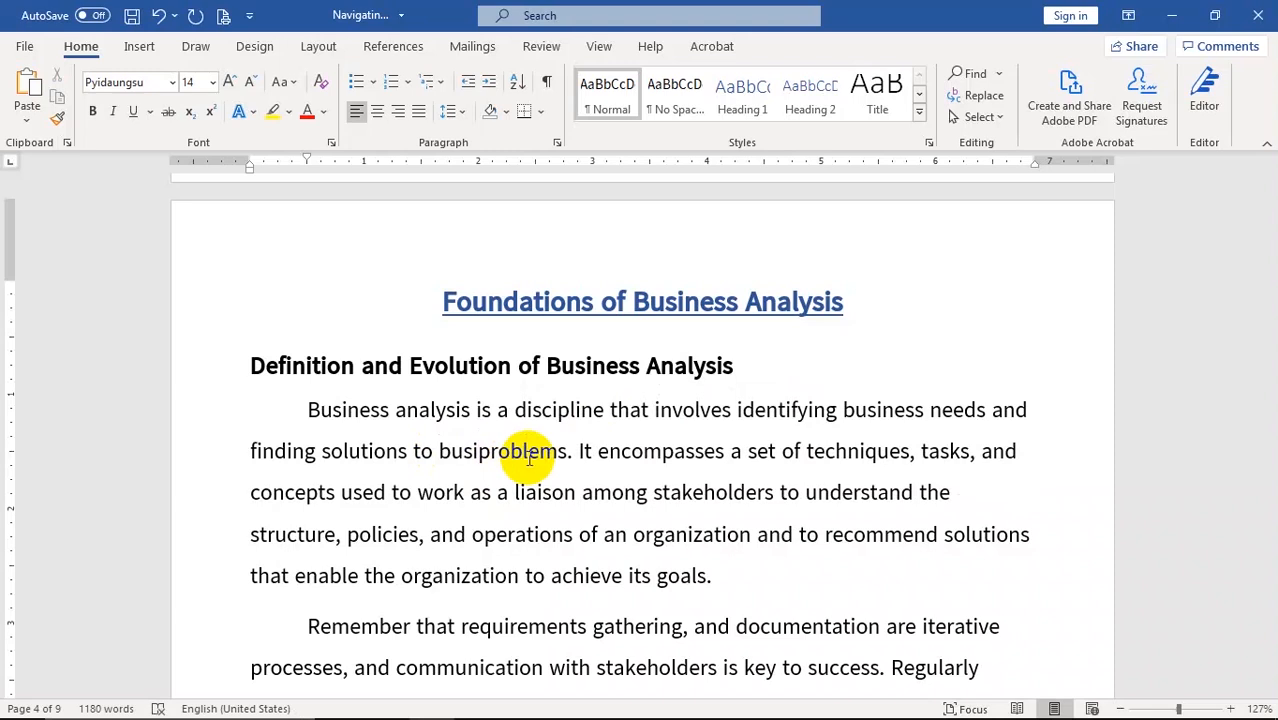
{"action": "type", "text": "n"}
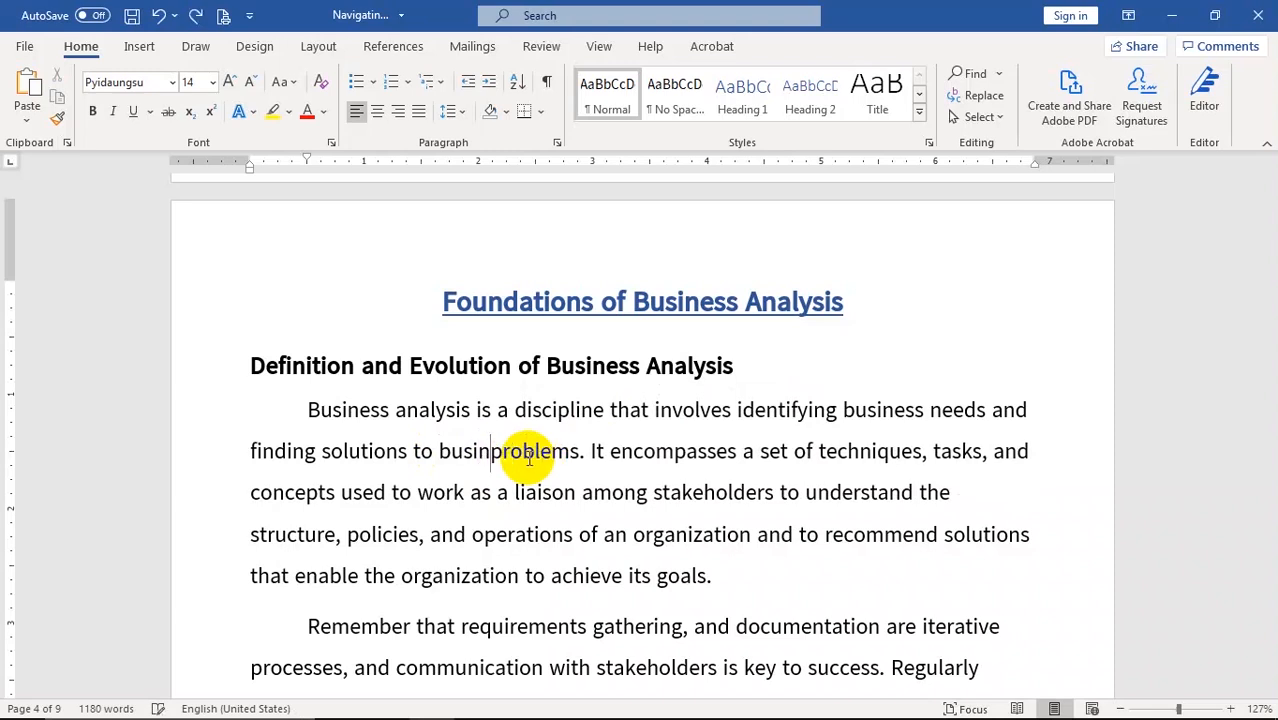
{"action": "type", "text": "ess"}
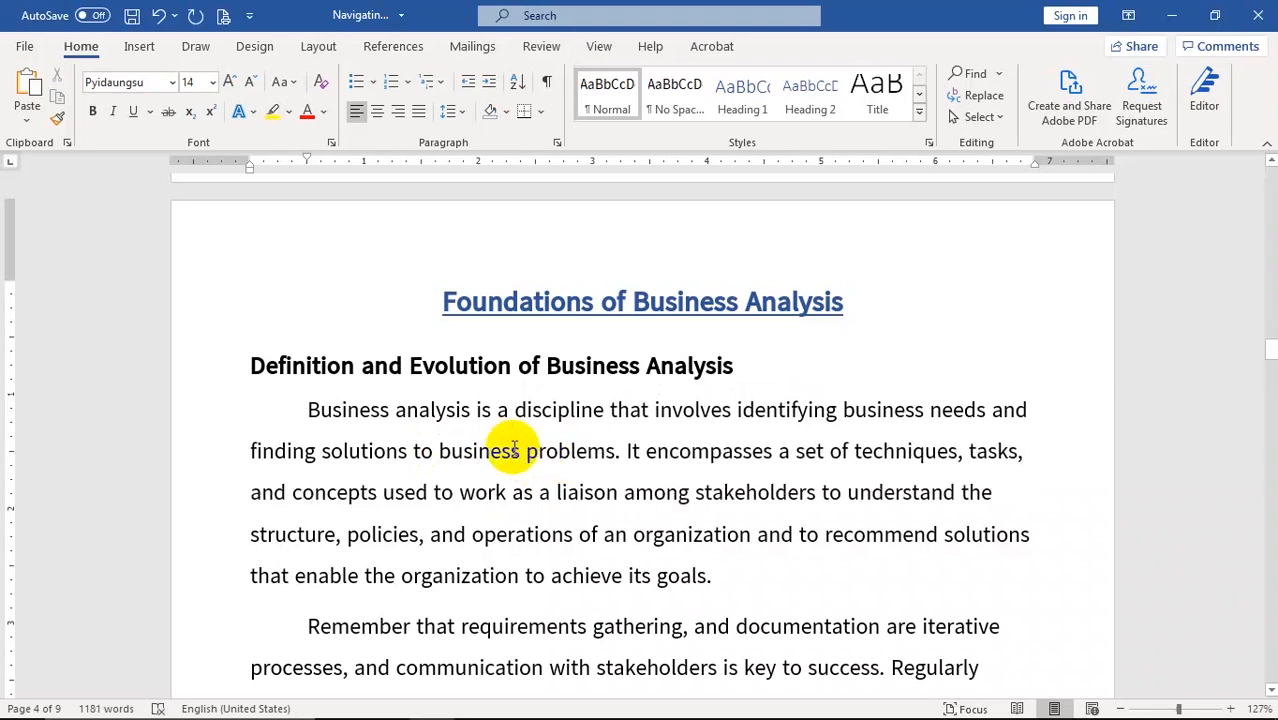
Delete the whole word "business" before "problems" in the definition paragraph in one go, and undo the deletion
{"action": "left_click", "coordinate": [521, 450]}
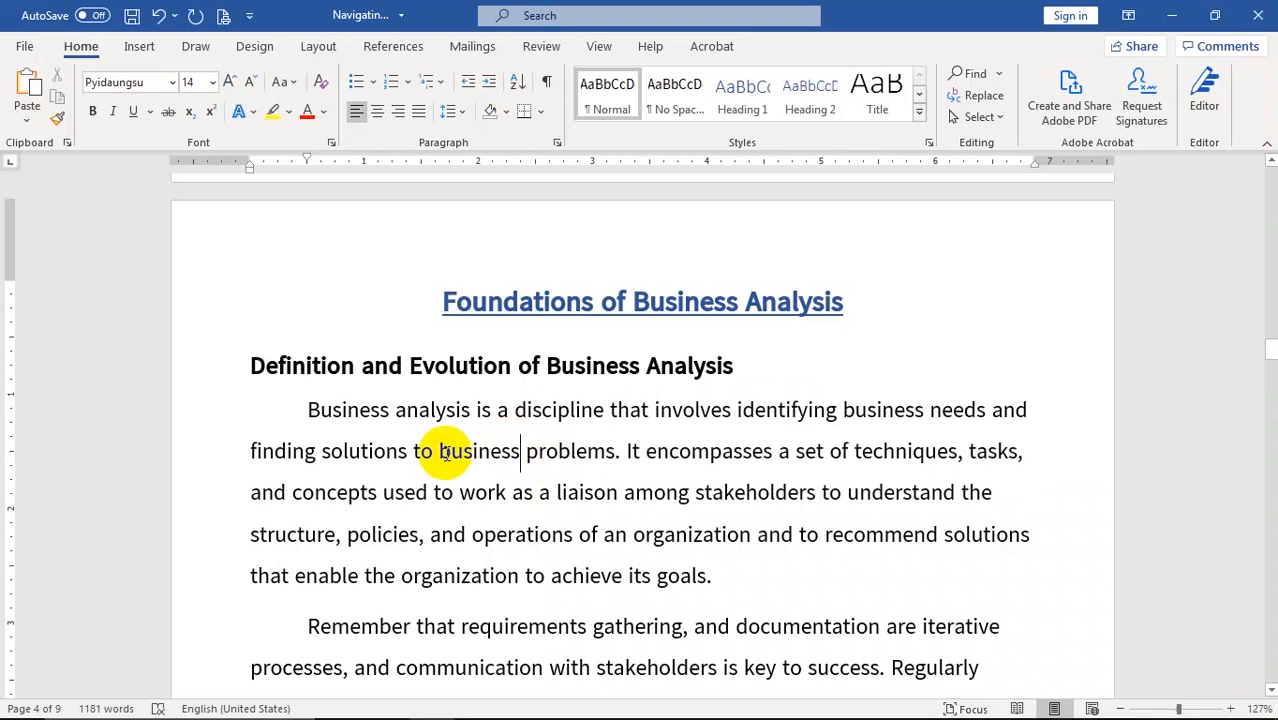
{"action": "left_click_drag", "start_coordinate": [441, 451], "coordinate": [521, 451]}
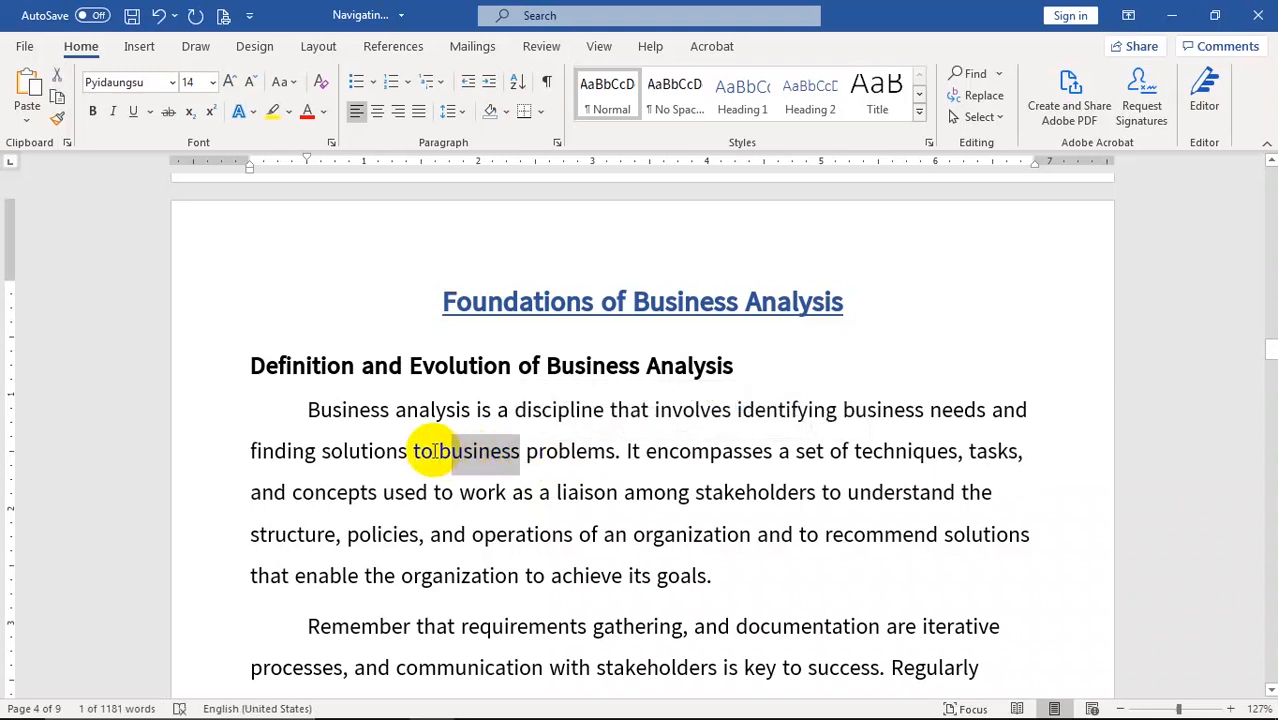
{"action": "key", "text": "Right"}
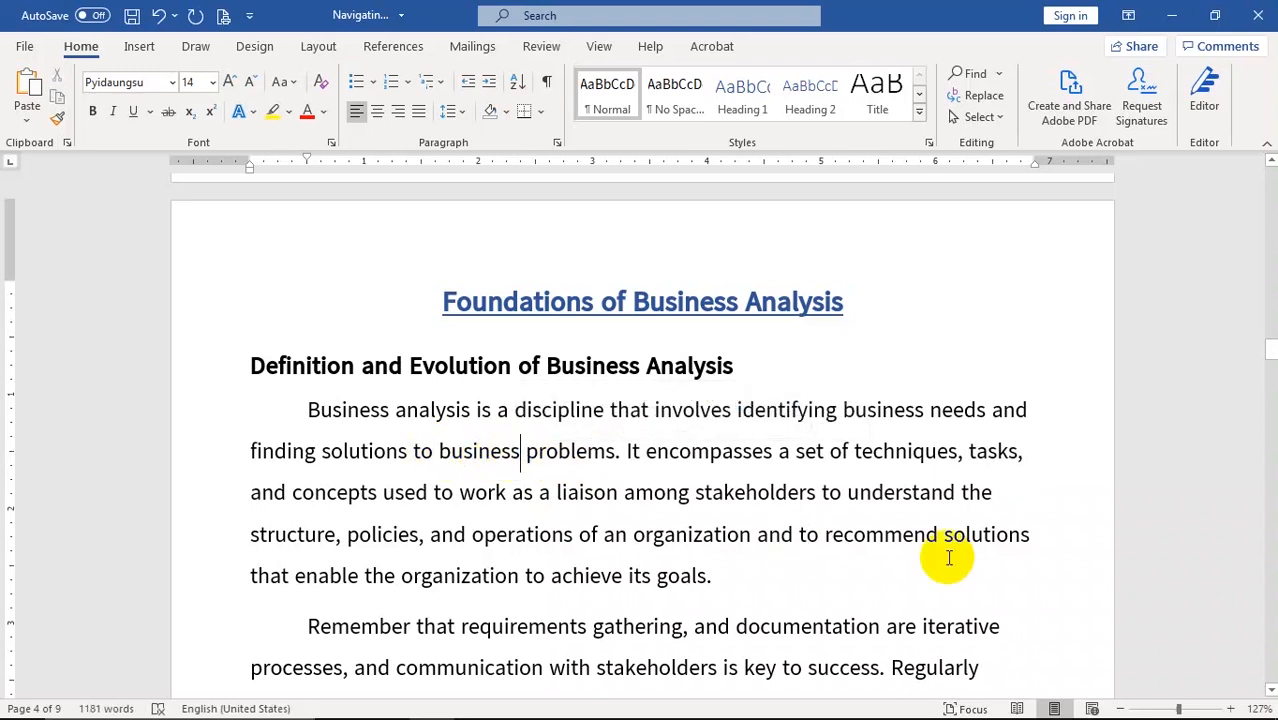
{"action": "key", "text": "ctrl+BackSpace"}
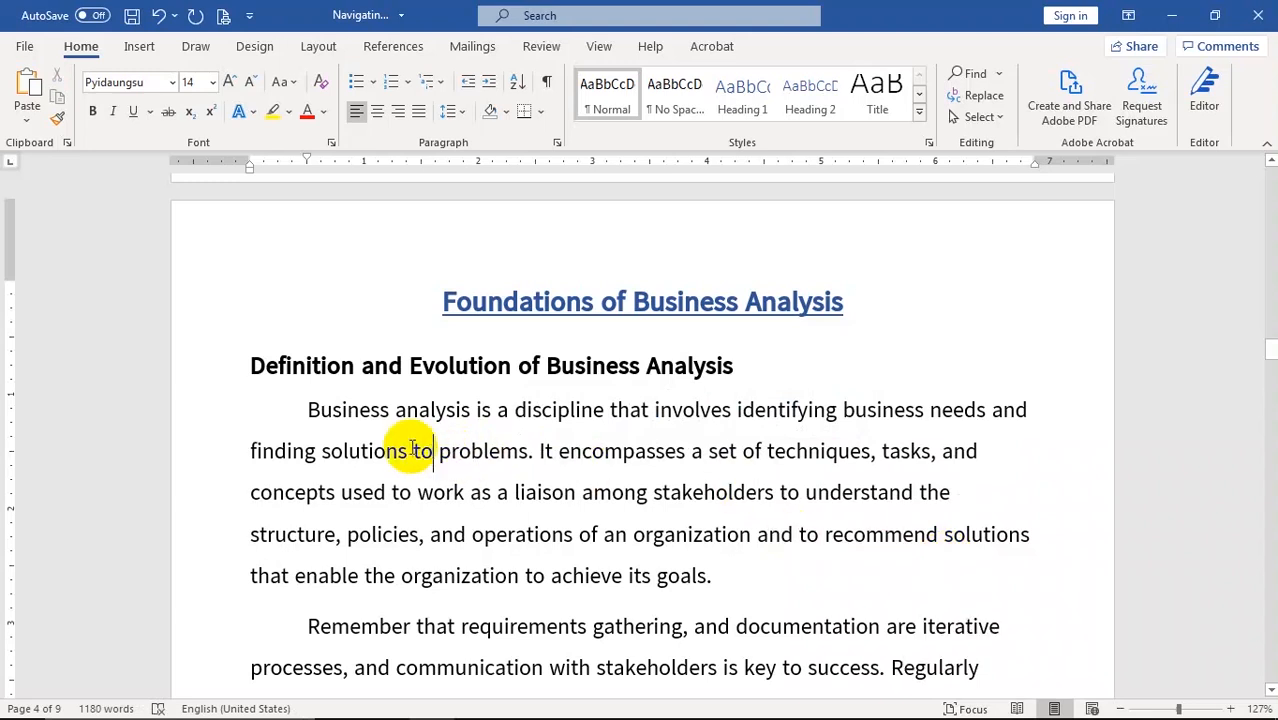
{"action": "key", "text": "ctrl+z"}
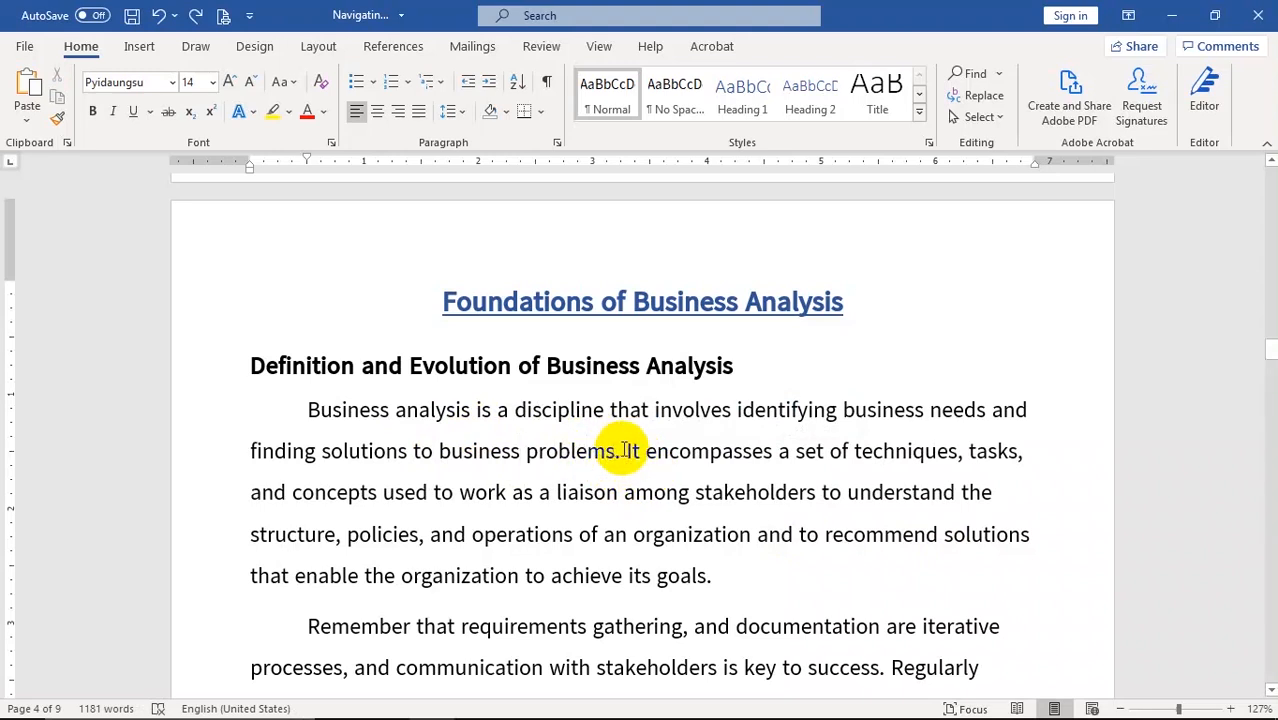
Delete the whole word "problems" backwards from its end in the definition paragraph, and undo the deletion
{"action": "left_click", "coordinate": [617, 451]}
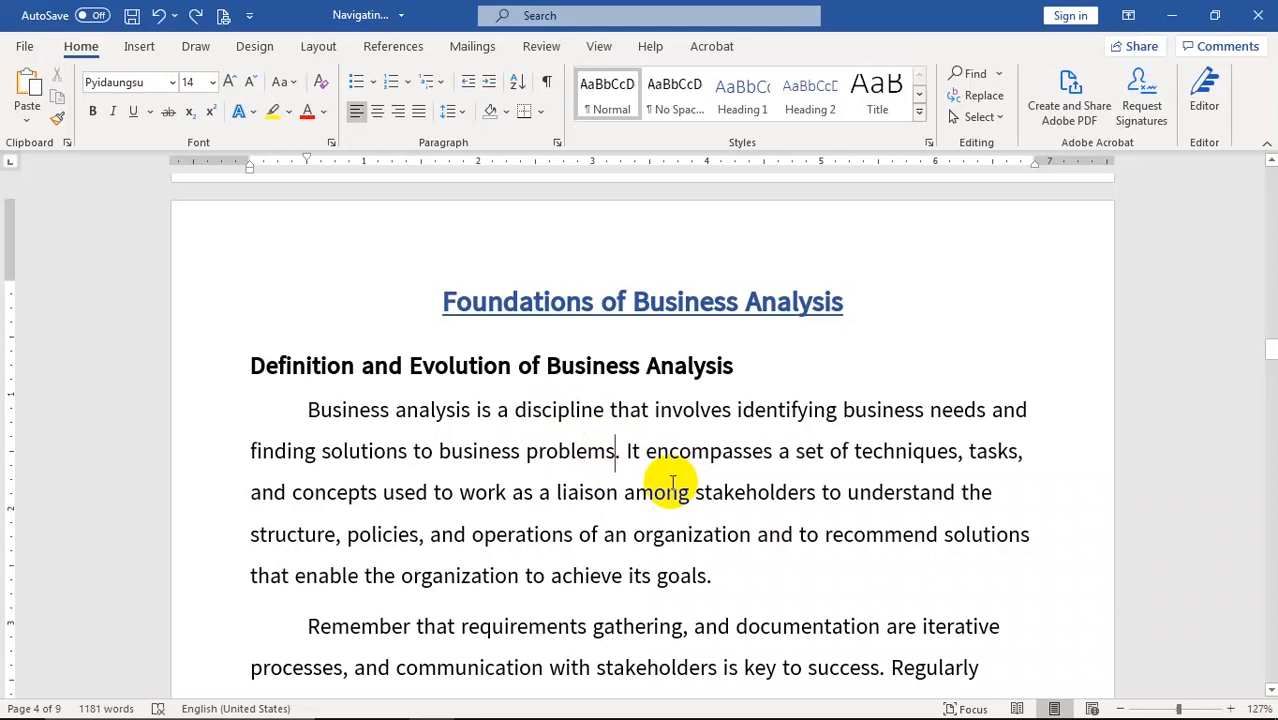
{"action": "key", "text": "ctrl+BackSpace"}
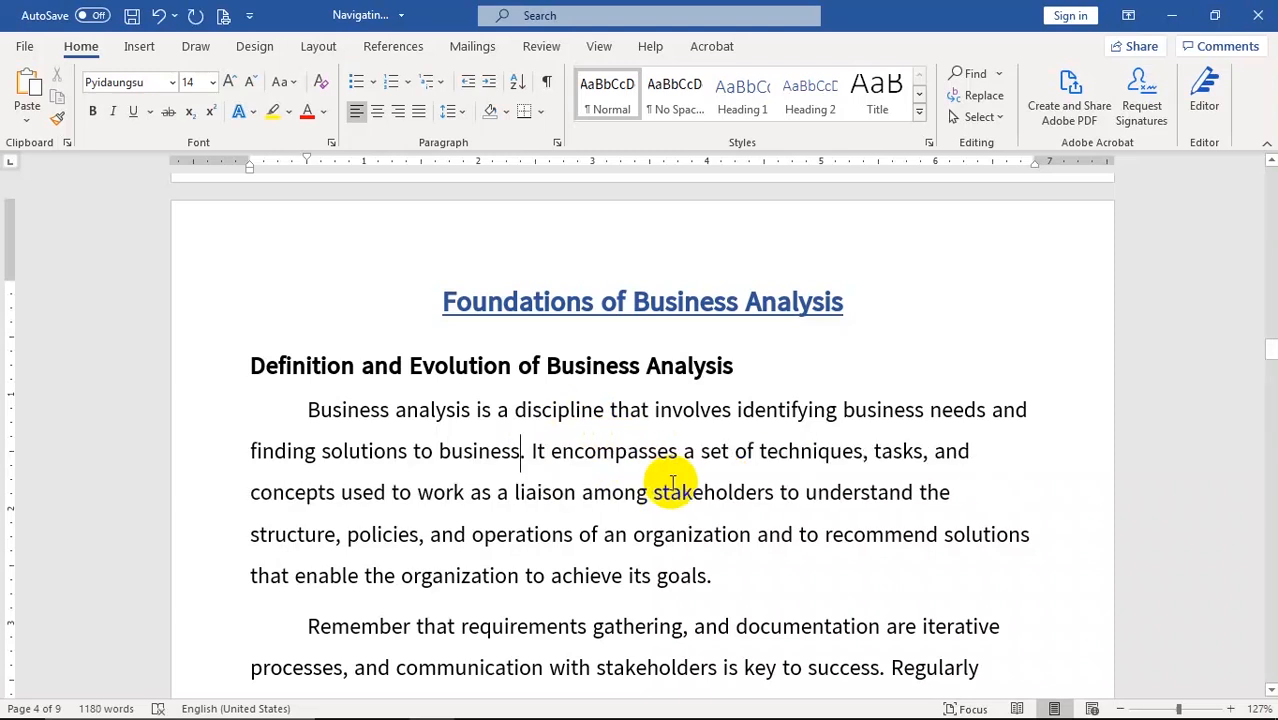
{"action": "key", "text": "ctrl+z"}
Delete the whole word "problems" forwards from its beginning in the definition paragraph, and undo the deletion
{"action": "left_click", "coordinate": [525, 455]}
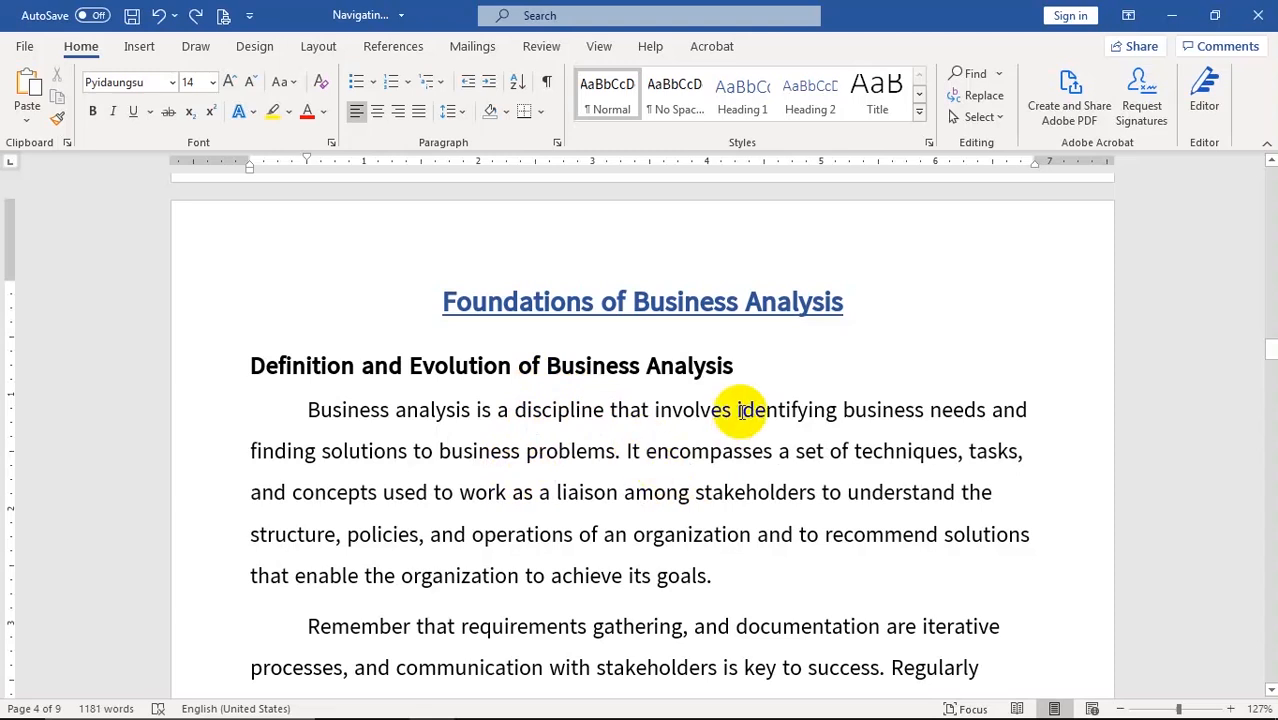
{"action": "key", "text": "ctrl+Delete"}
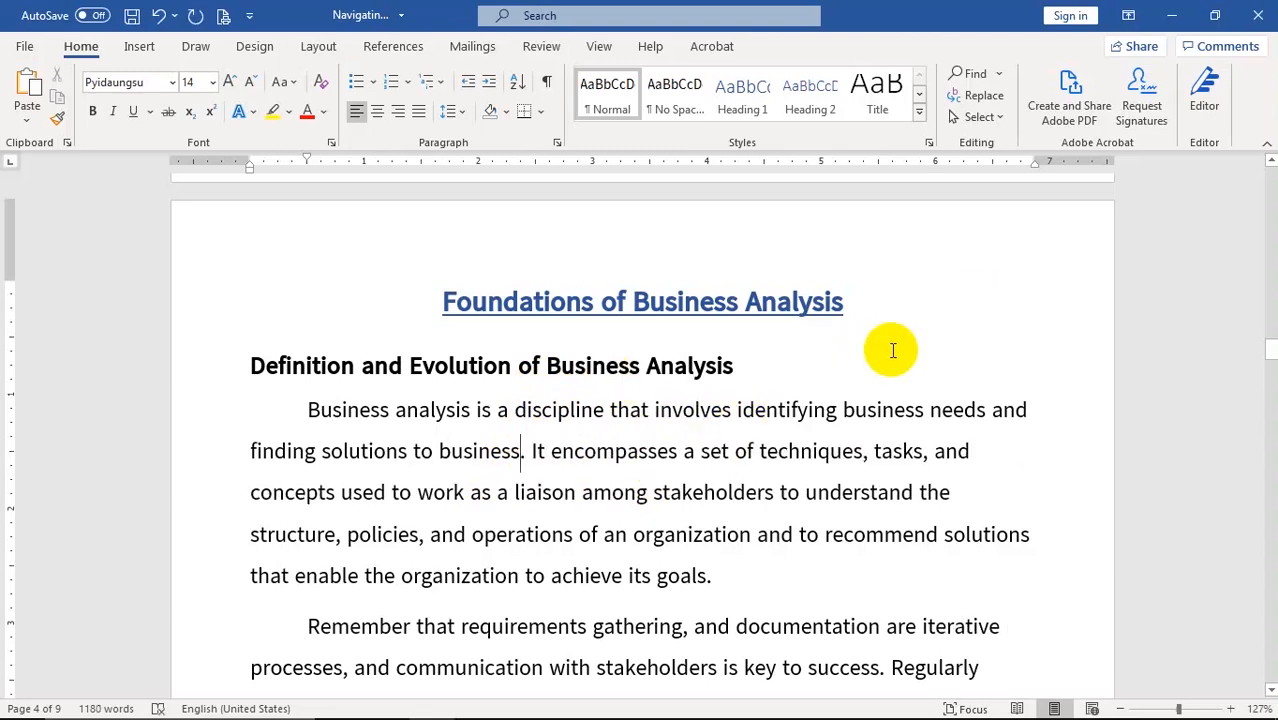
{"action": "key", "text": "ctrl+z"}
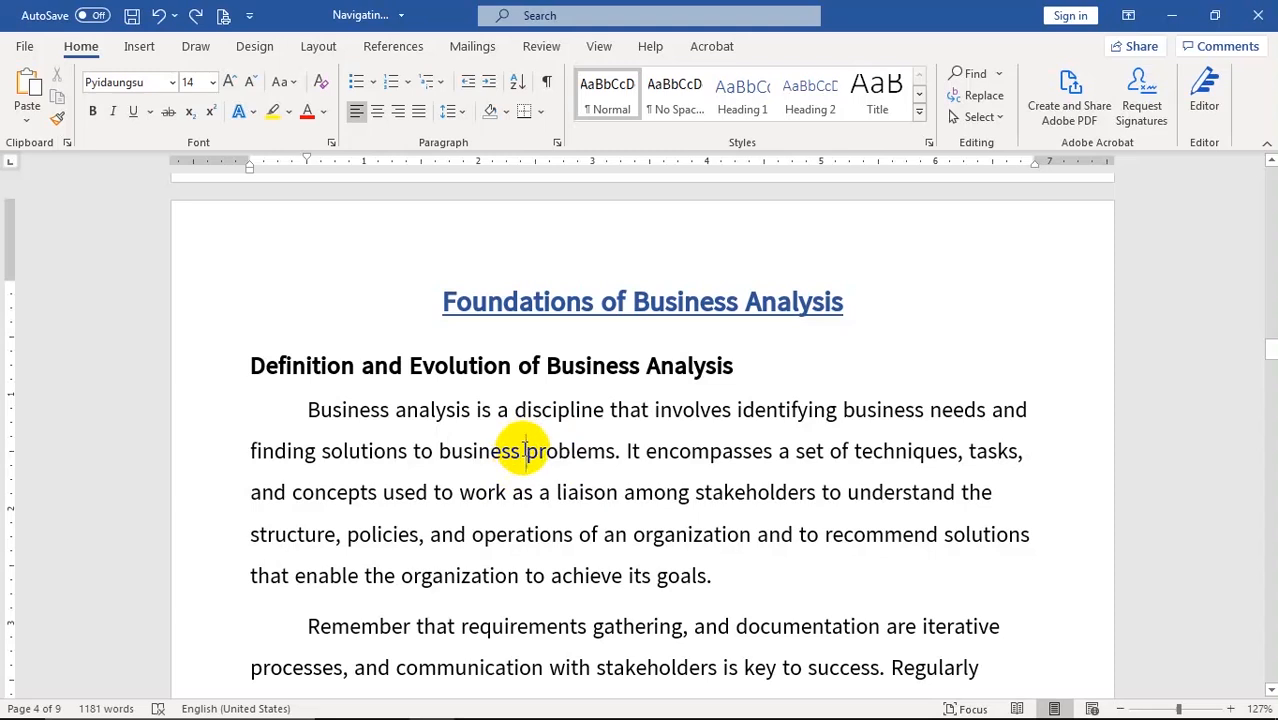
Delete "business" backwards and "problems" forwards as whole words in the definition paragraph, undoing each deletion
{"action": "key", "text": "ctrl+BackSpace"}
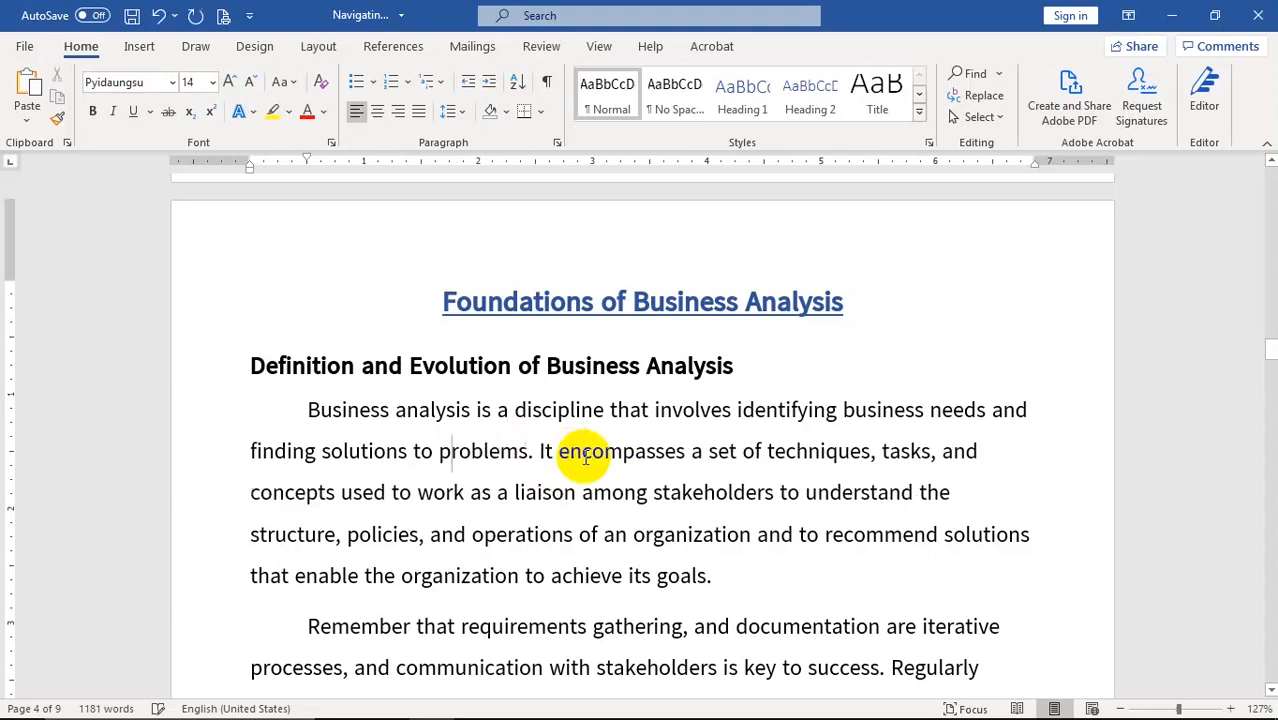
{"action": "key", "text": "ctrl+z"}
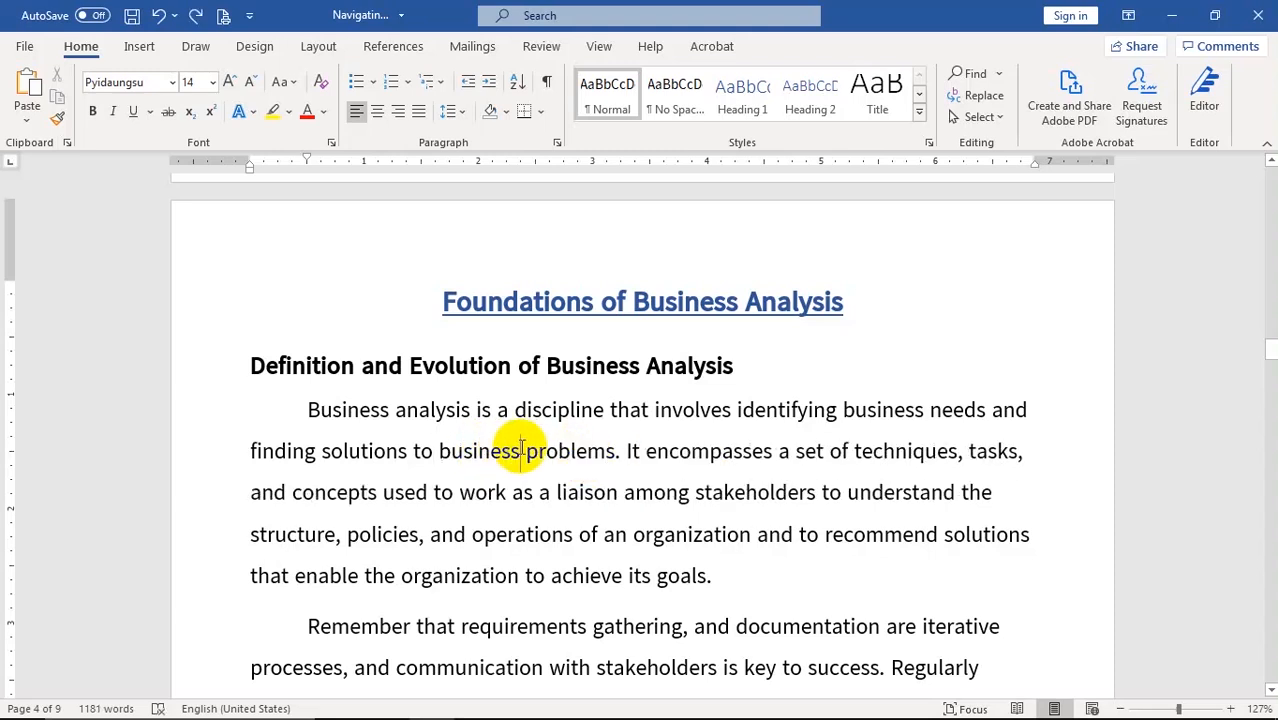
{"action": "left_click", "coordinate": [527, 450]}
{"action": "key", "text": "ctrl+Delete"}
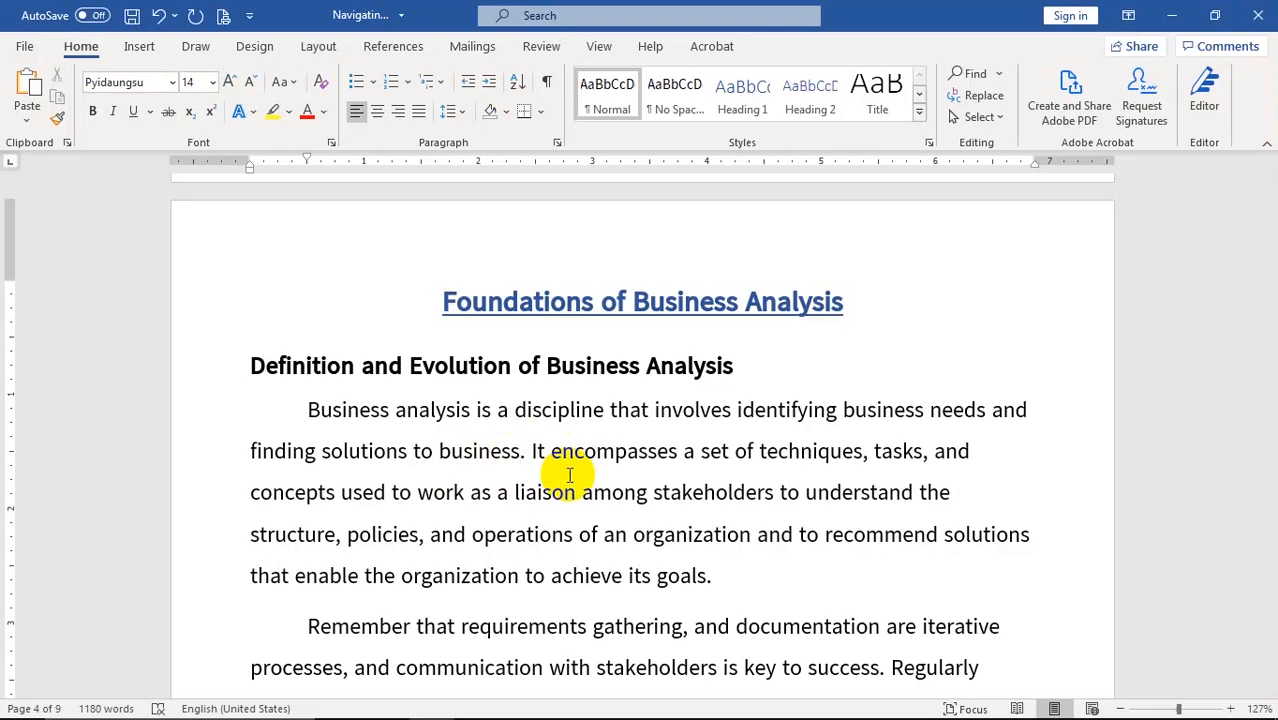
{"action": "key", "text": "ctrl+z"}
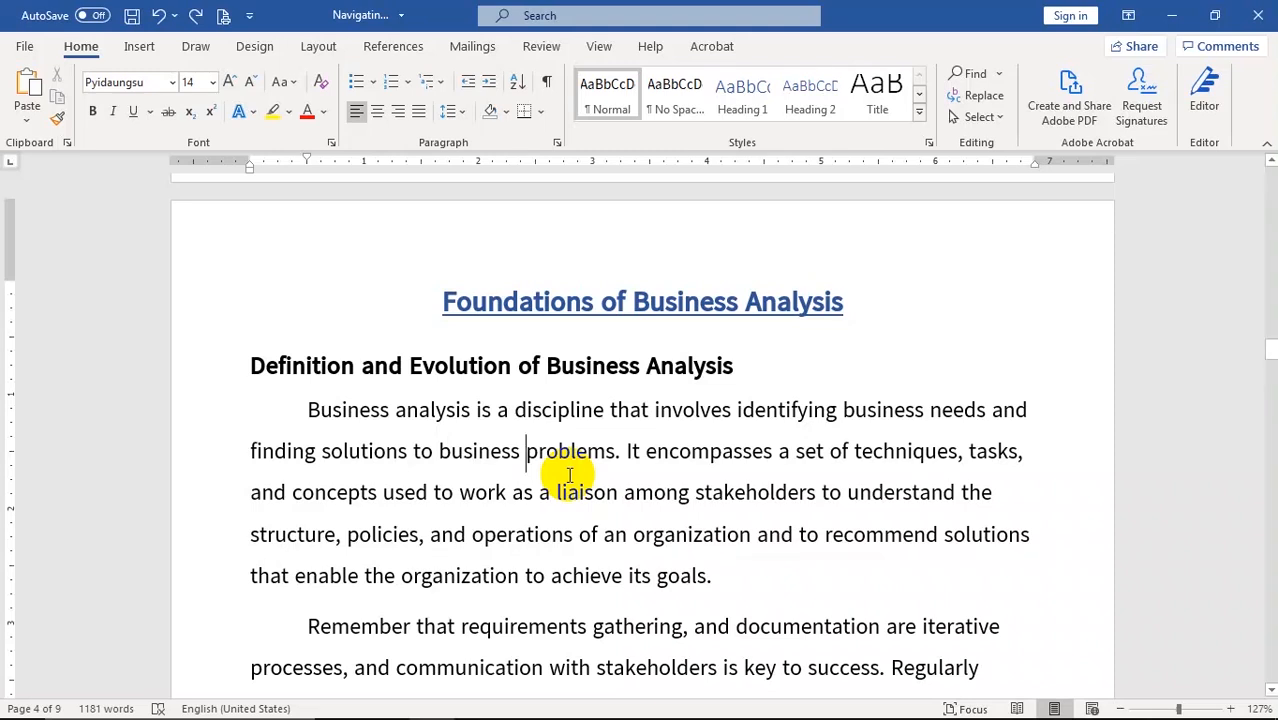
Clear the character formatting of the whole "Foundations of Business Analysis" heading on page 4
{"action": "key", "text": "ctrl+space"}
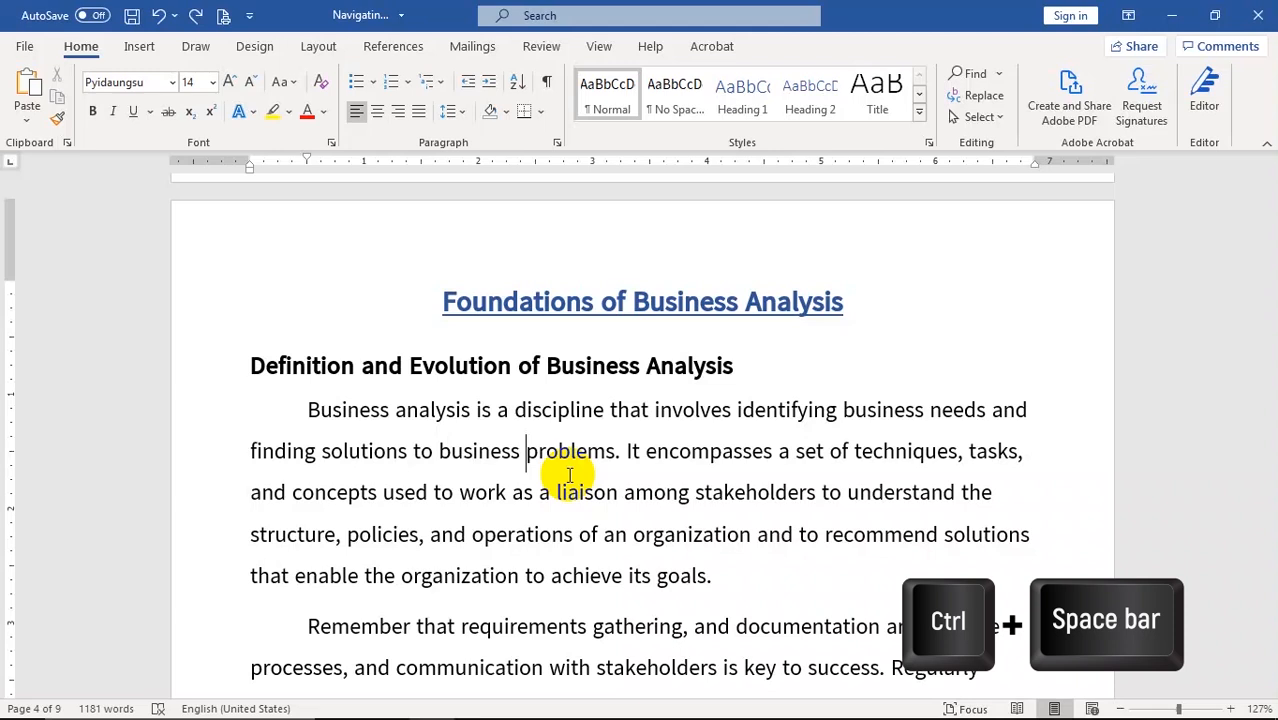
{"action": "left_click", "coordinate": [447, 302]}
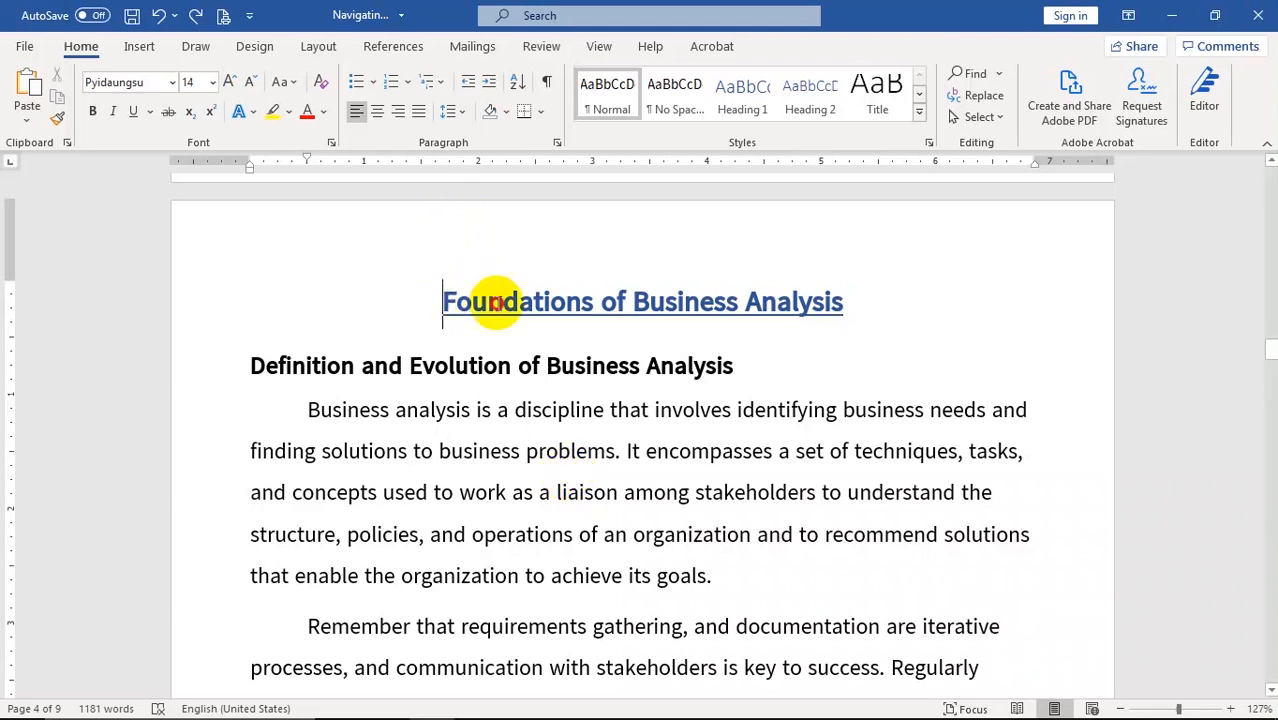
{"action": "left_click_drag", "start_coordinate": [494, 303], "coordinate": [831, 293]}
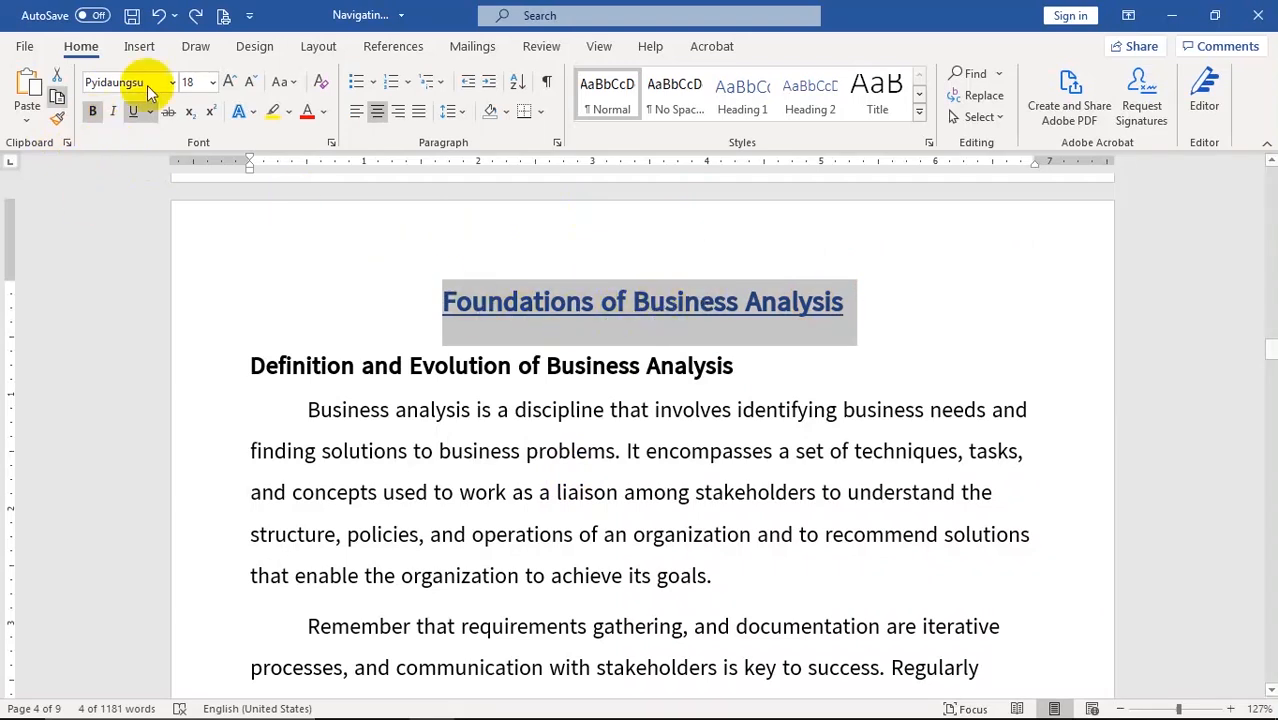
{"action": "left_click", "coordinate": [841, 316]}
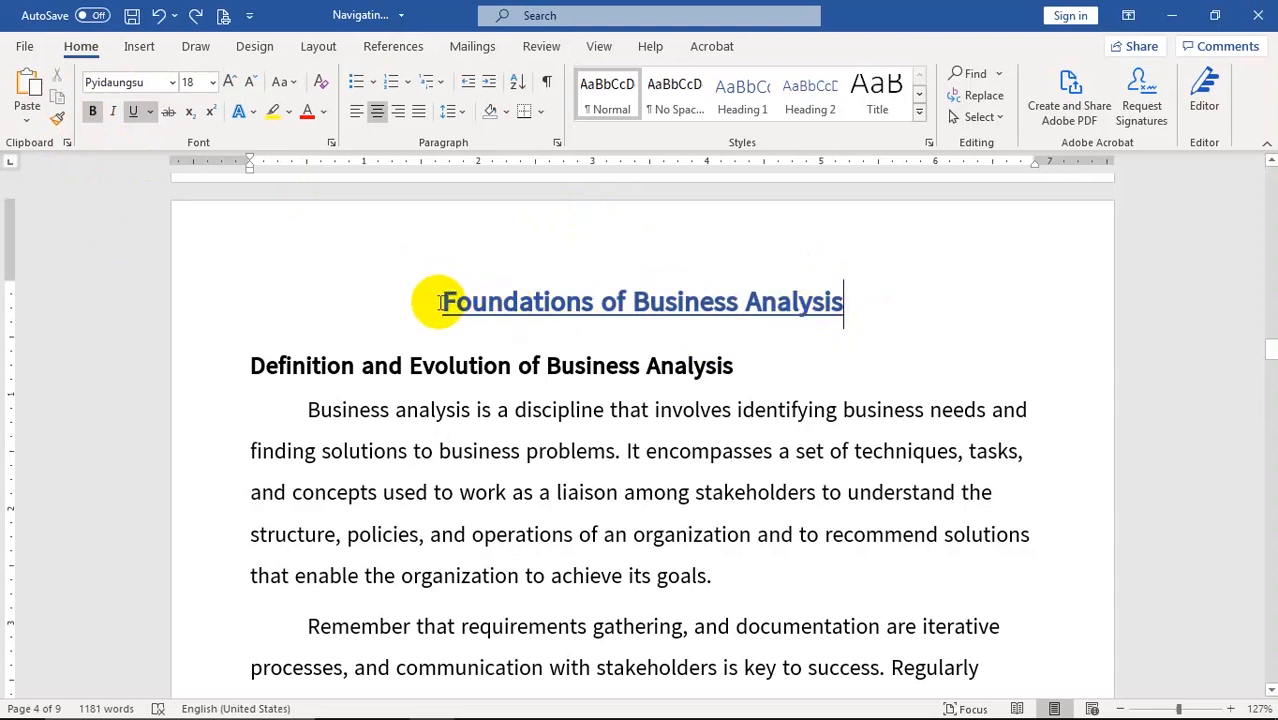
{"action": "left_click_drag", "start_coordinate": [440, 302], "coordinate": [864, 308]}
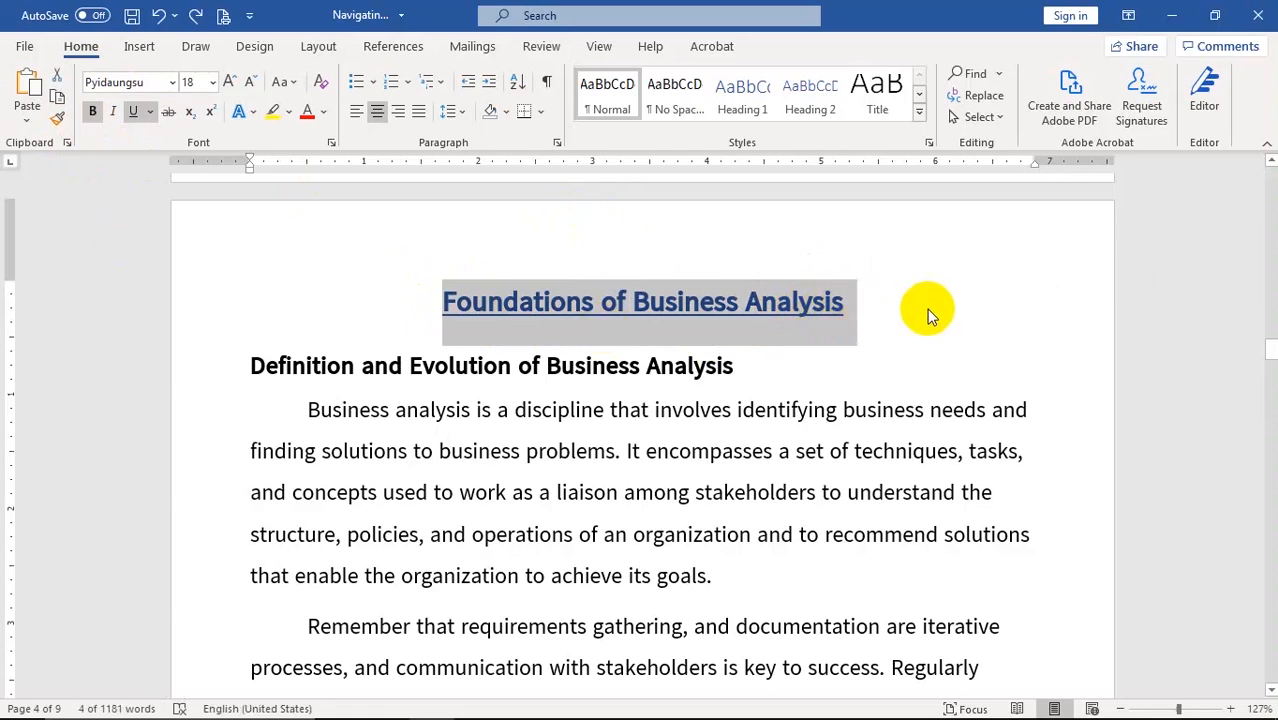
{"action": "key", "text": "ctrl+space"}
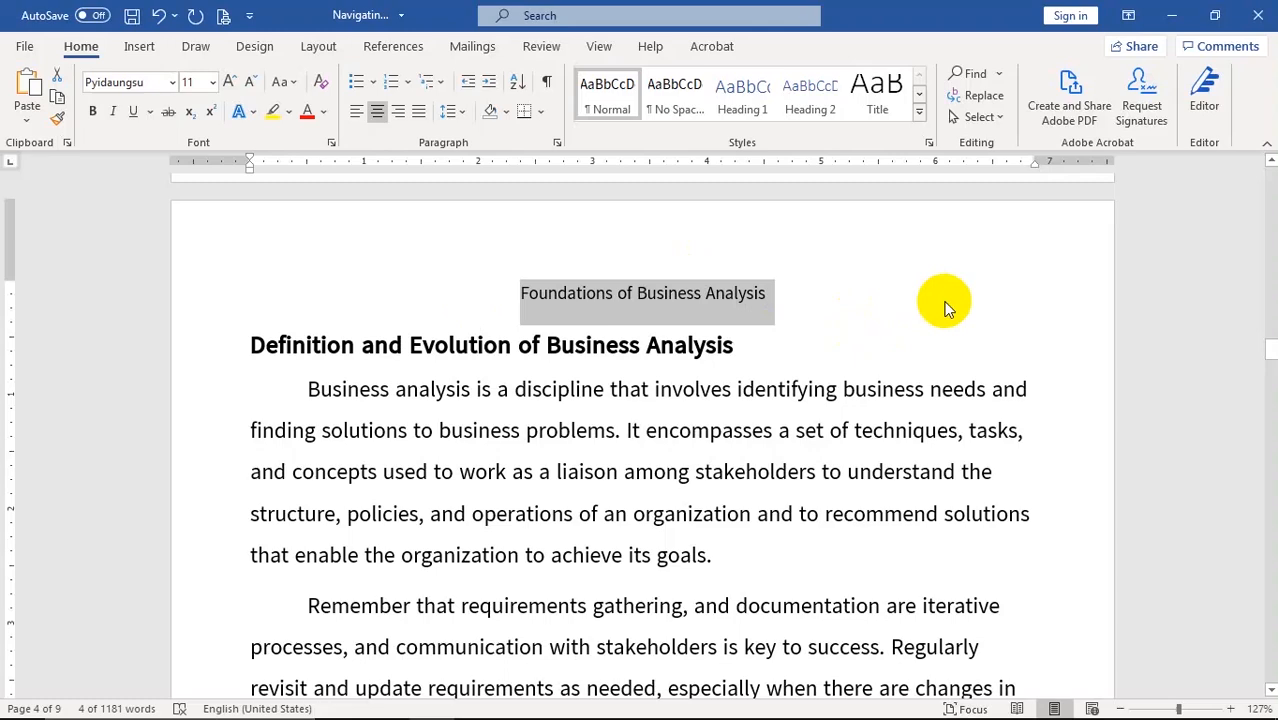
Clear the character formatting of the "Definition of Business Analysis" heading on page 5
{"action": "scroll", "coordinate": [725, 348], "scroll_direction": "down", "scroll_amount": 10}
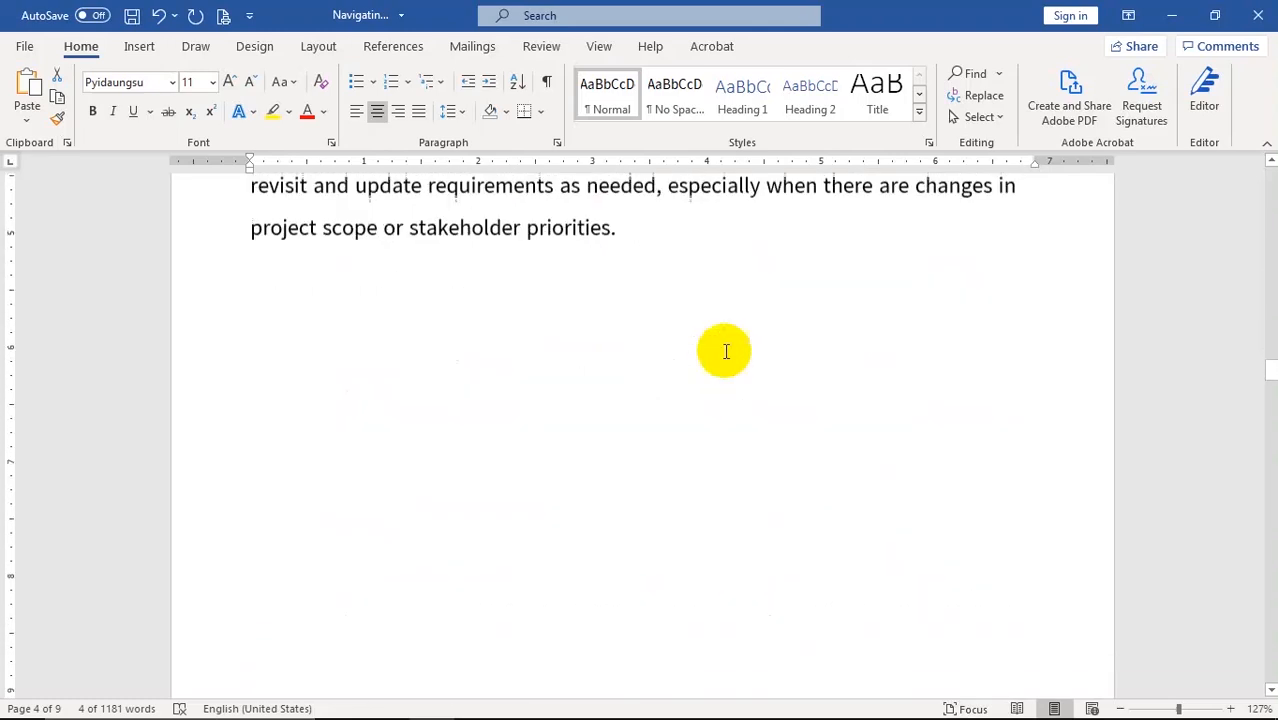
{"action": "scroll", "coordinate": [715, 352], "scroll_direction": "down", "scroll_amount": 5}
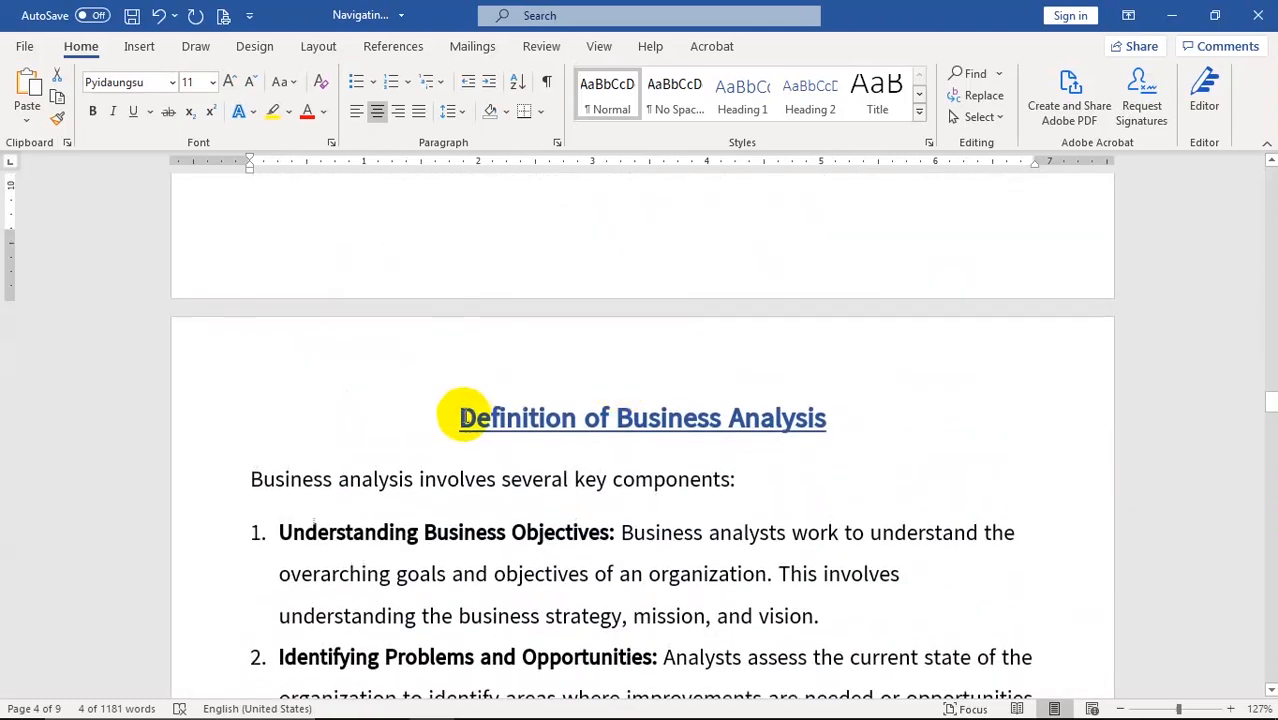
{"action": "left_click_drag", "start_coordinate": [458, 416], "coordinate": [812, 432]}
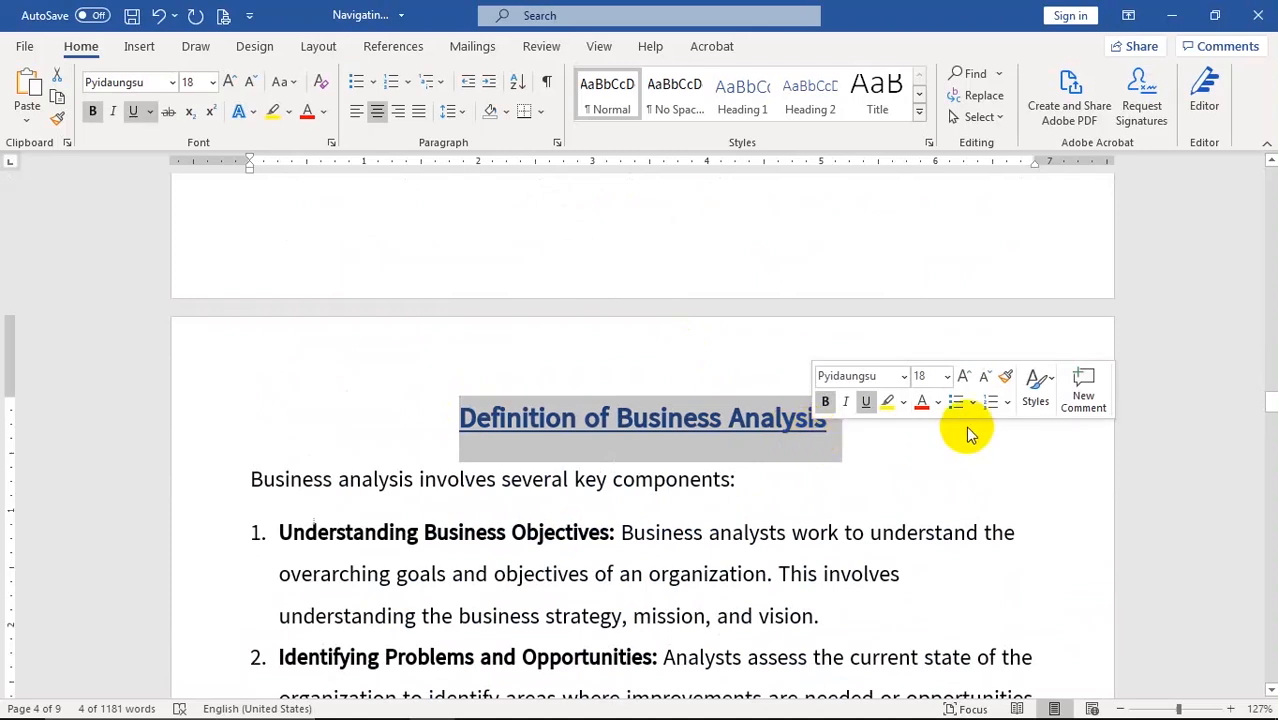
{"action": "key", "text": "ctrl+space"}
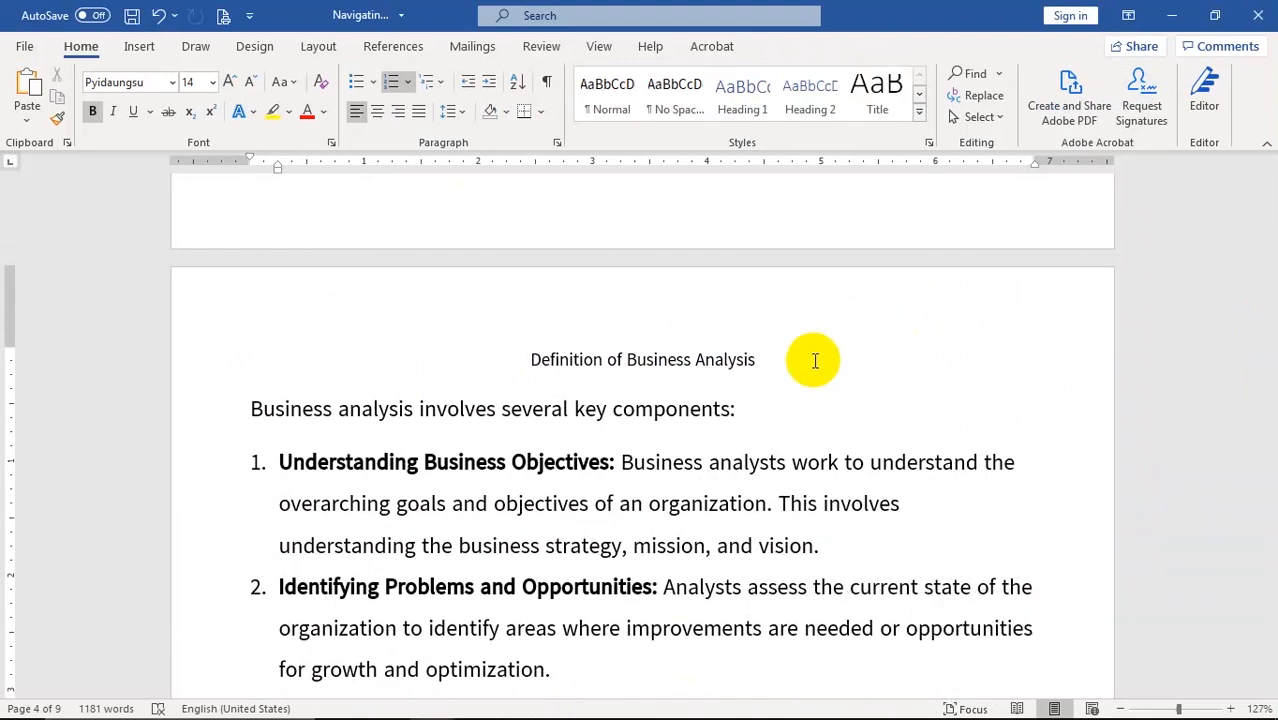
Select the entire "Solution Design" item, number 6 in the key components list on page 5
{"action": "scroll", "coordinate": [516, 486], "scroll_direction": "down", "scroll_amount": 3}
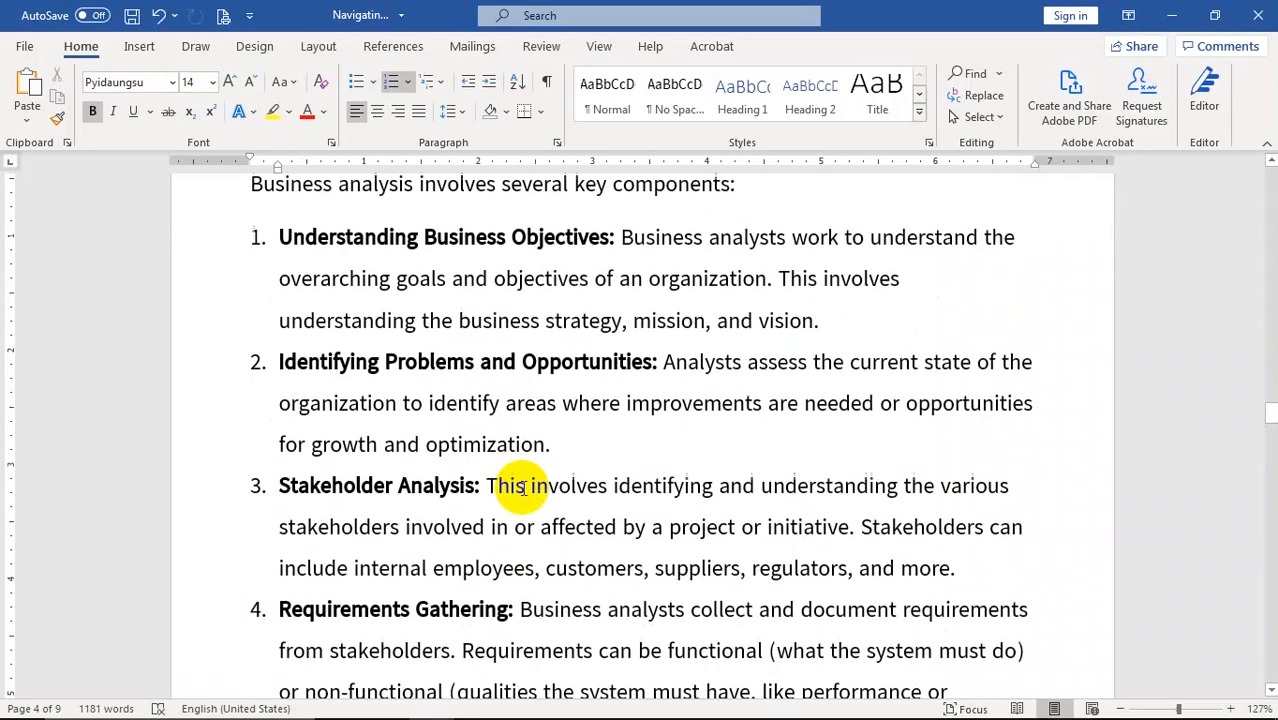
{"action": "scroll", "coordinate": [520, 487], "scroll_direction": "down", "scroll_amount": 1}
{"action": "scroll", "coordinate": [522, 486], "scroll_direction": "down", "scroll_amount": 3}
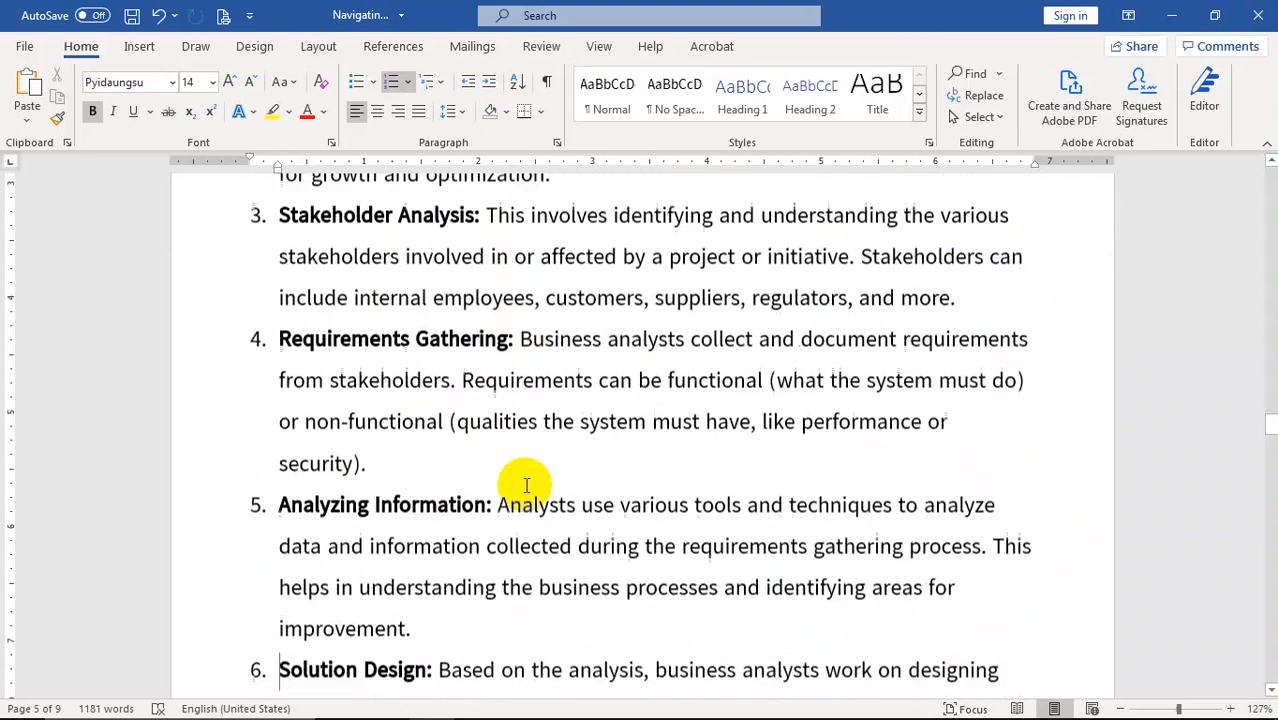
{"action": "scroll", "coordinate": [524, 485], "scroll_direction": "down", "scroll_amount": 2}
{"action": "scroll", "coordinate": [420, 452], "scroll_direction": "down", "scroll_amount": 3}
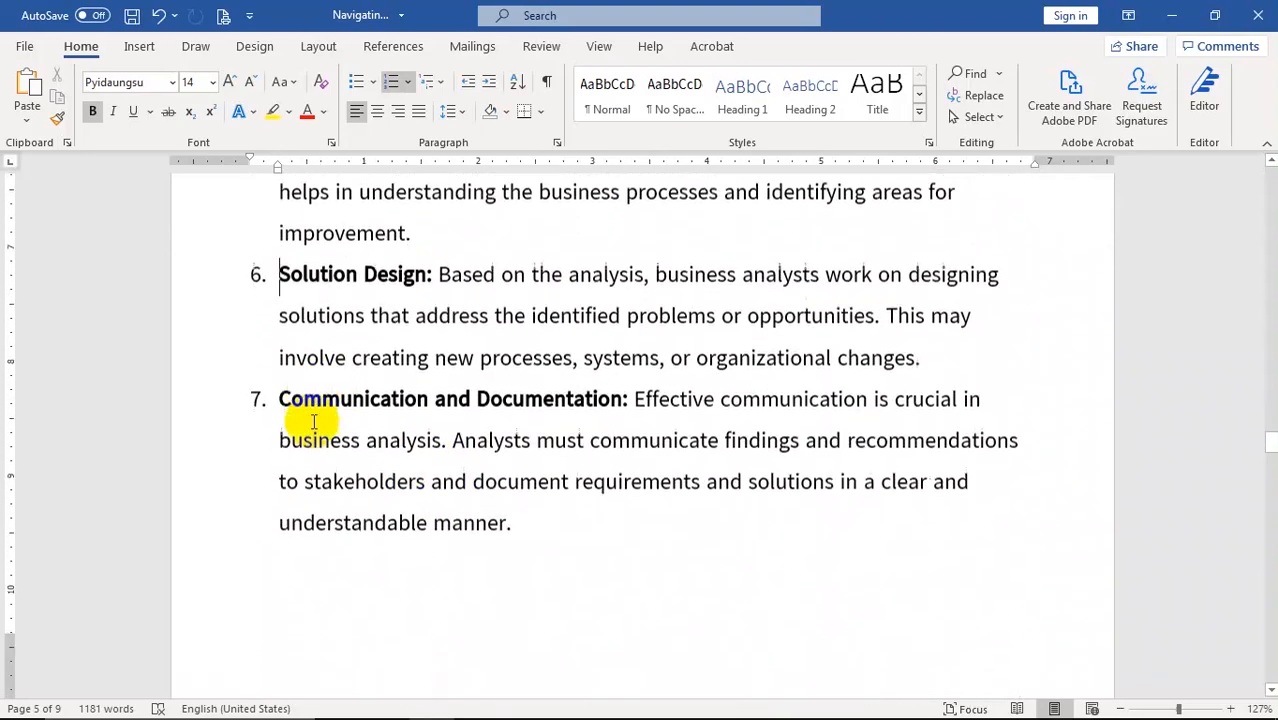
{"action": "scroll", "coordinate": [313, 400], "scroll_direction": "up", "scroll_amount": 1}
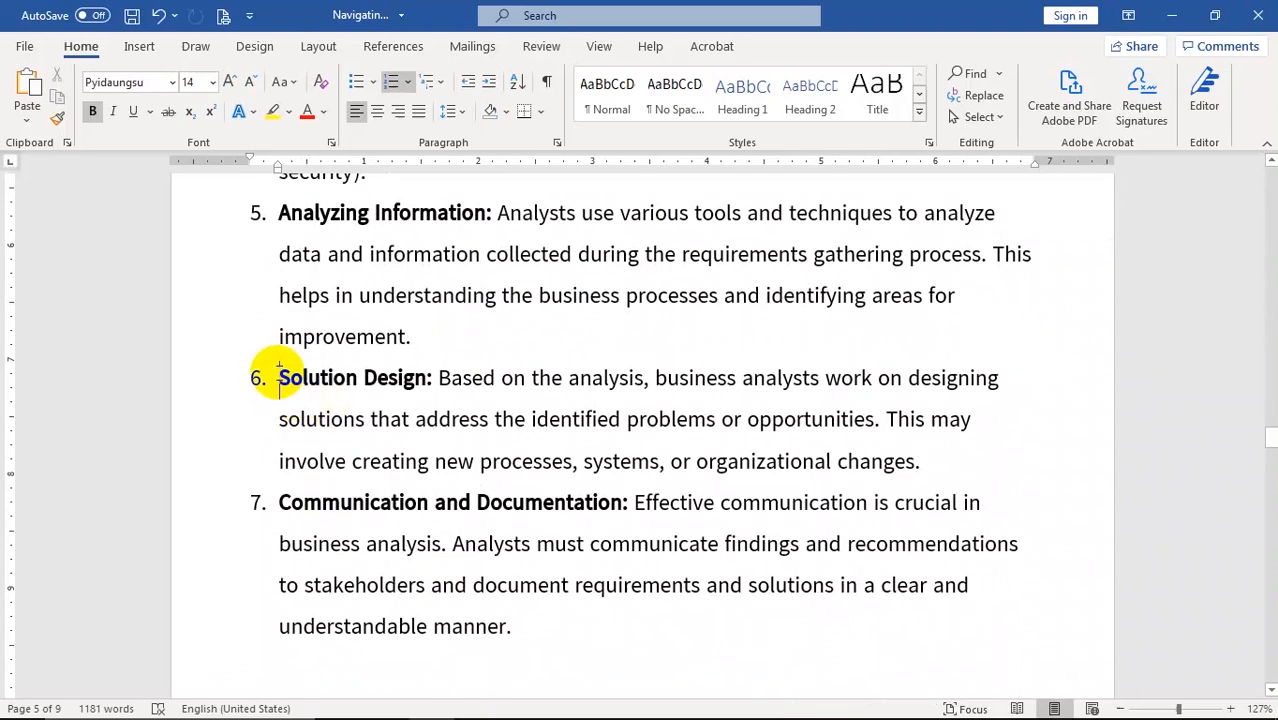
{"action": "left_click_drag", "start_coordinate": [279, 377], "coordinate": [941, 445]}
Examine the order of the numbered list on page 5, comparing the positions of "Solution Design" and "Identifying Problems and Opportunities"
{"action": "scroll", "coordinate": [569, 435], "scroll_direction": "up", "scroll_amount": 3}
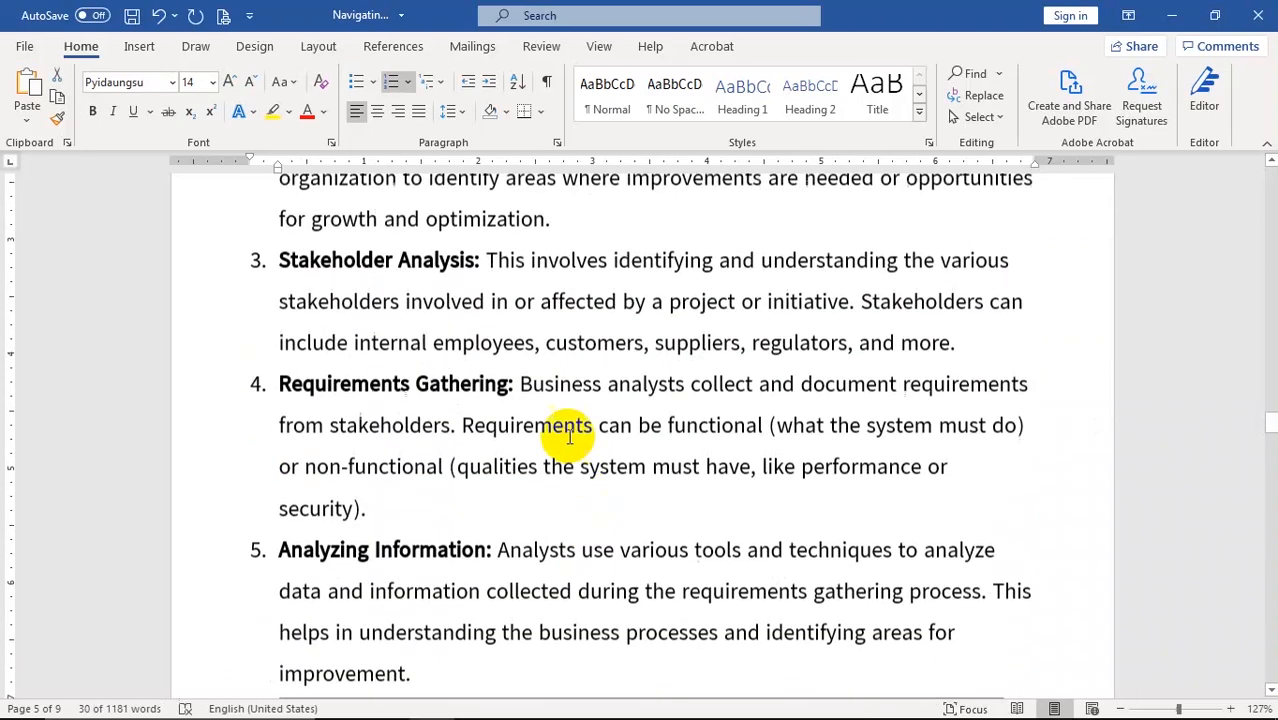
{"action": "scroll", "coordinate": [569, 435], "scroll_direction": "up", "scroll_amount": 2}
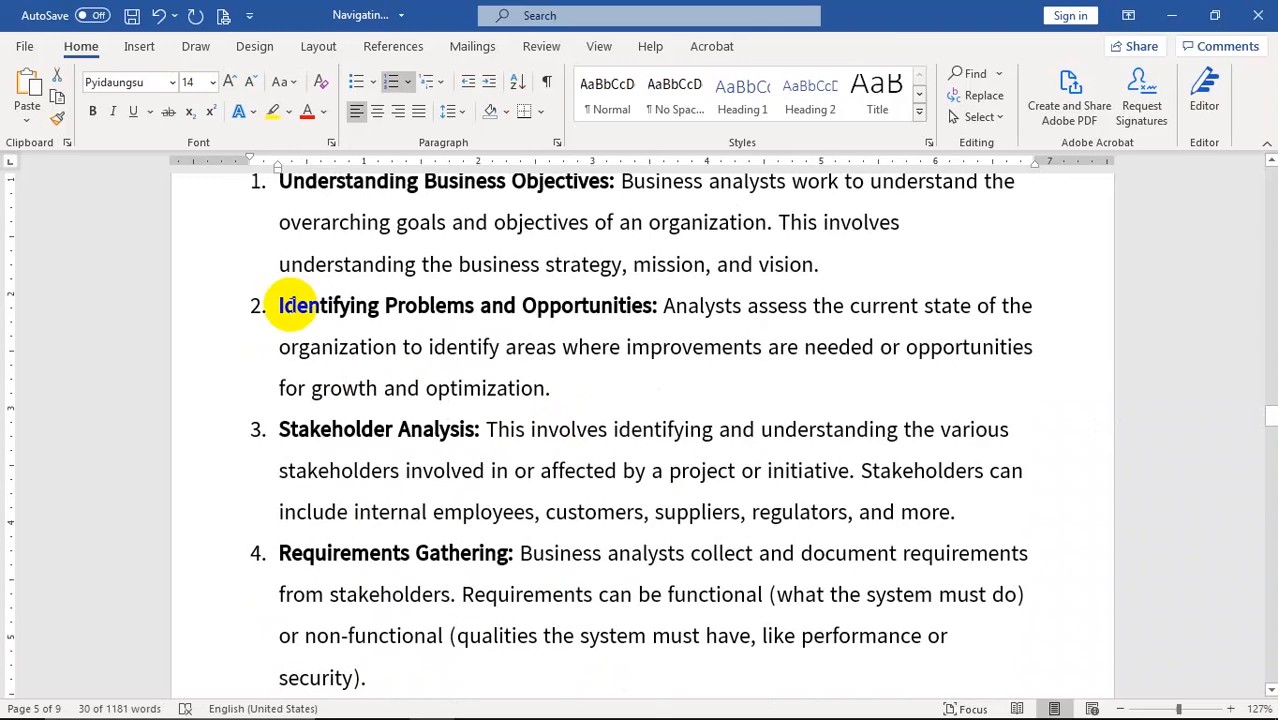
{"action": "scroll", "coordinate": [293, 306], "scroll_direction": "down", "scroll_amount": 5}
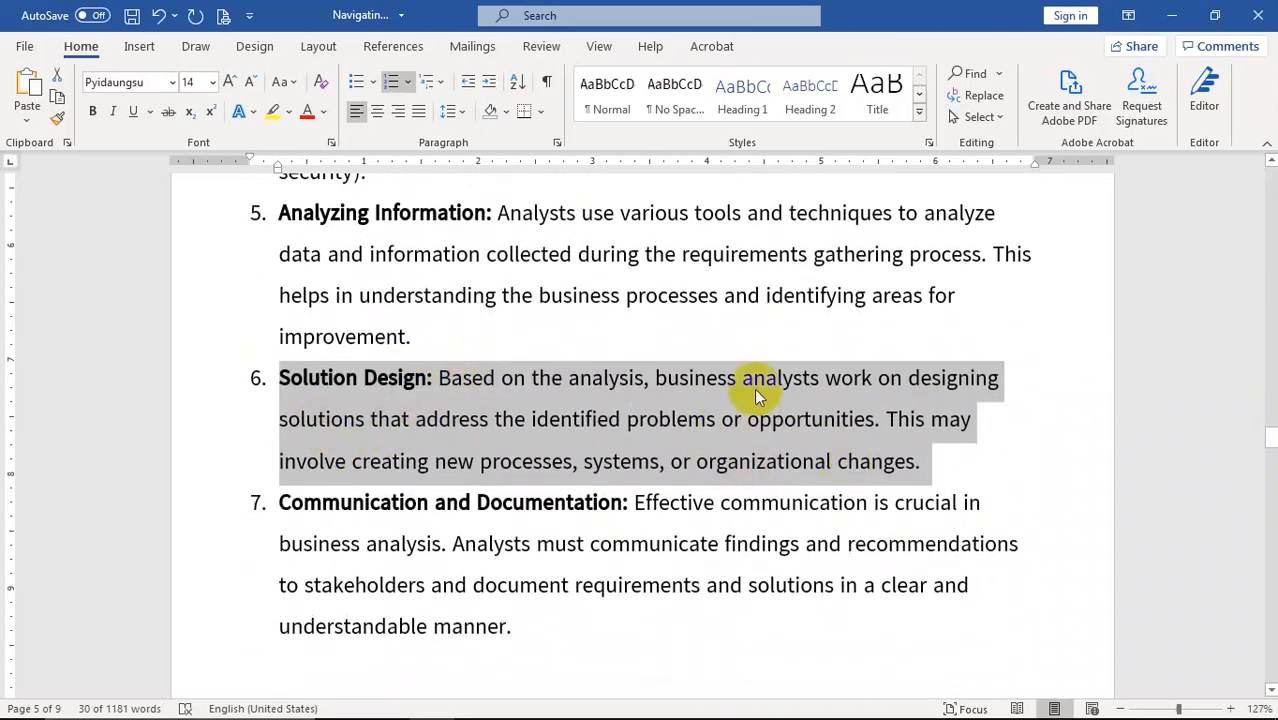
{"action": "scroll", "coordinate": [740, 400], "scroll_direction": "up", "scroll_amount": 1}
{"action": "scroll", "coordinate": [730, 418], "scroll_direction": "up", "scroll_amount": 5}
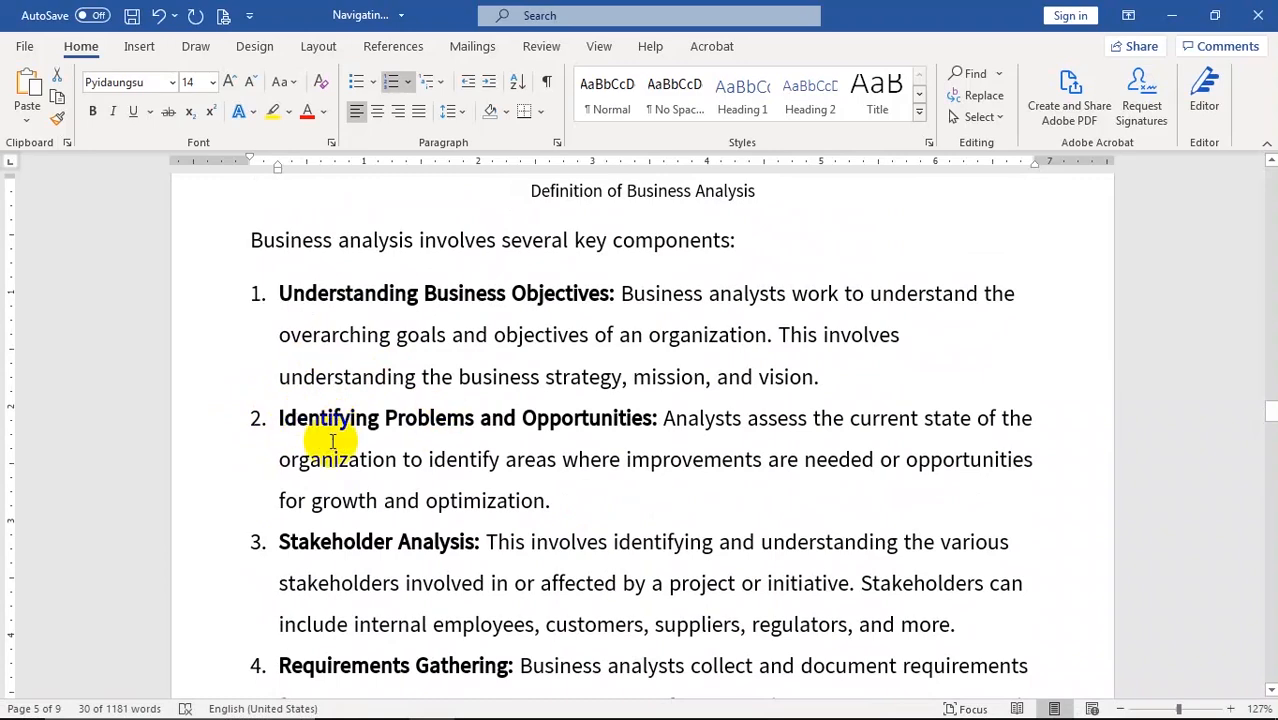
{"action": "scroll", "coordinate": [580, 420], "scroll_direction": "down", "scroll_amount": 6}
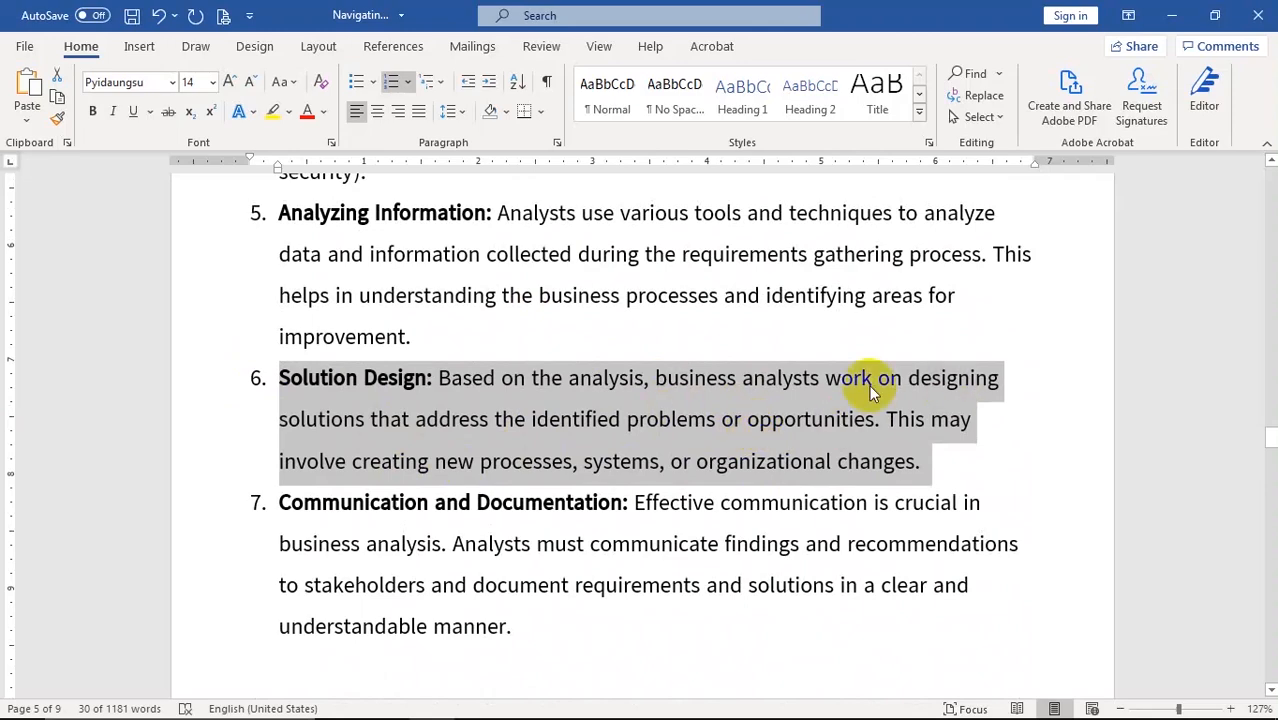
{"action": "scroll", "coordinate": [673, 424], "scroll_direction": "down", "scroll_amount": 1}
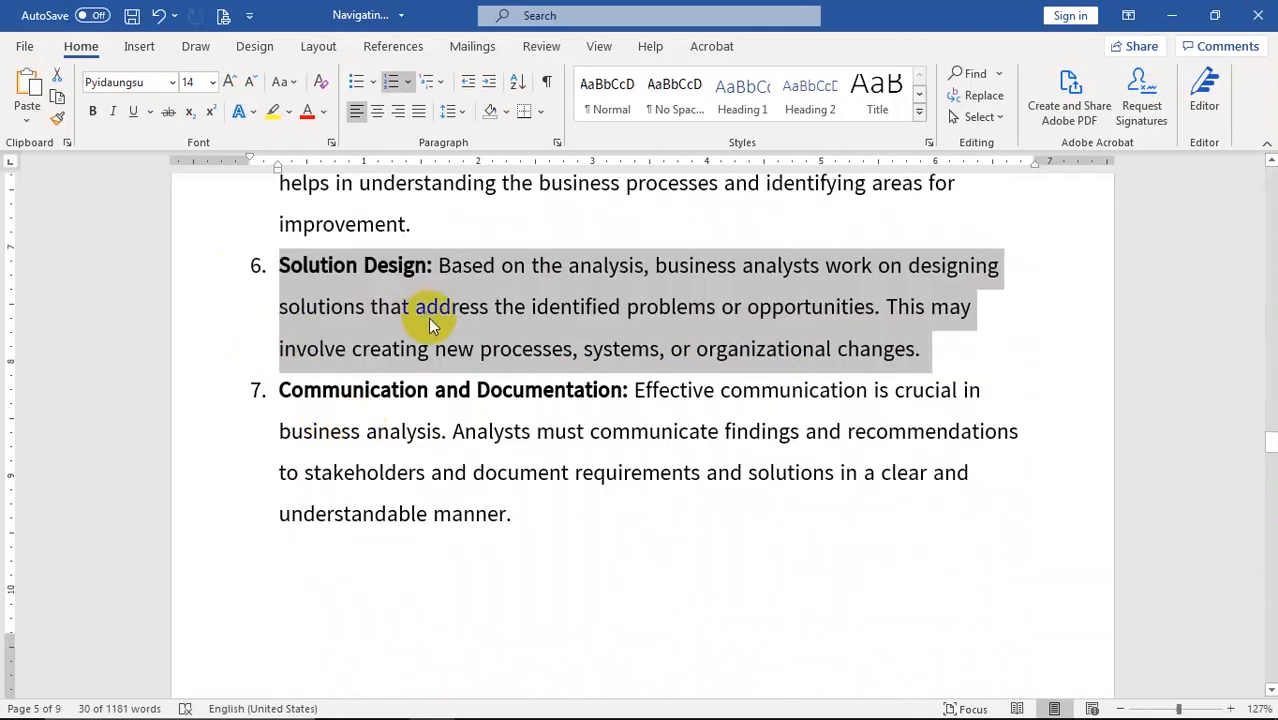
{"action": "scroll", "coordinate": [428, 322], "scroll_direction": "down", "scroll_amount": 1}
{"action": "scroll", "coordinate": [568, 400], "scroll_direction": "up", "scroll_amount": 3}
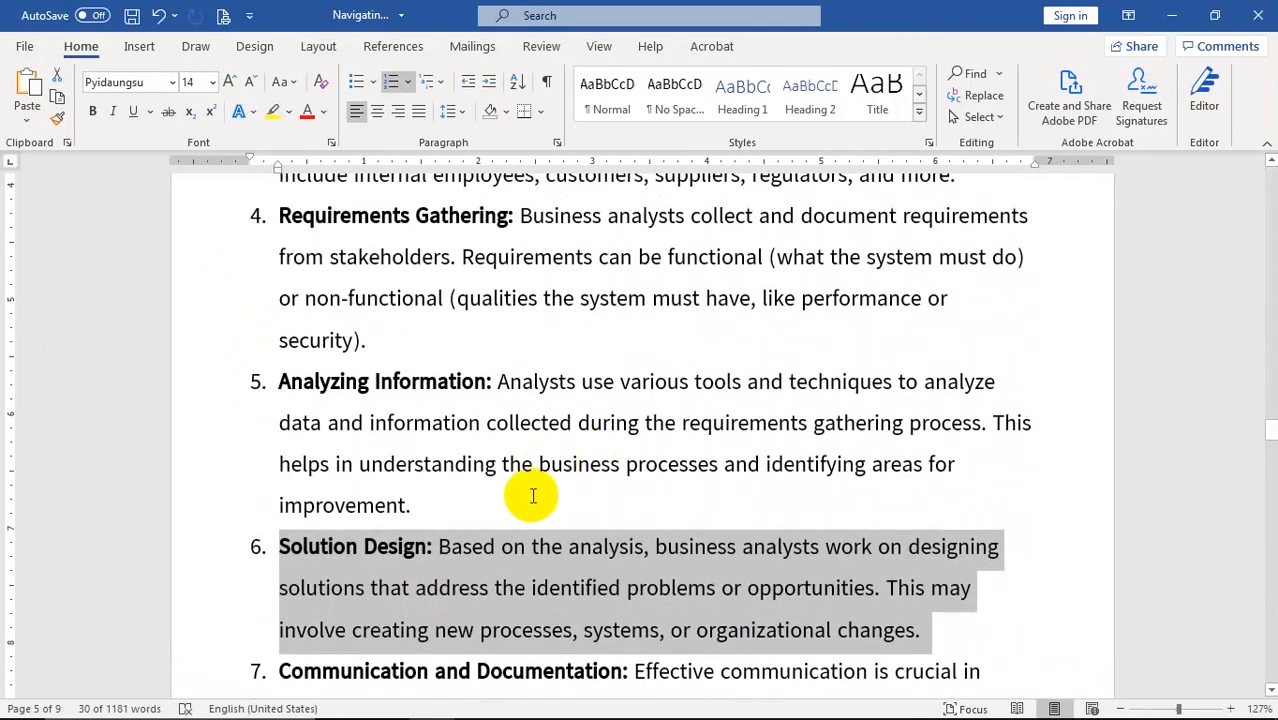
Reselect the whole "Solution Design" item in the page 5 key components list and move it up two places to number 4
{"action": "scroll", "coordinate": [562, 449], "scroll_direction": "down", "scroll_amount": 1}
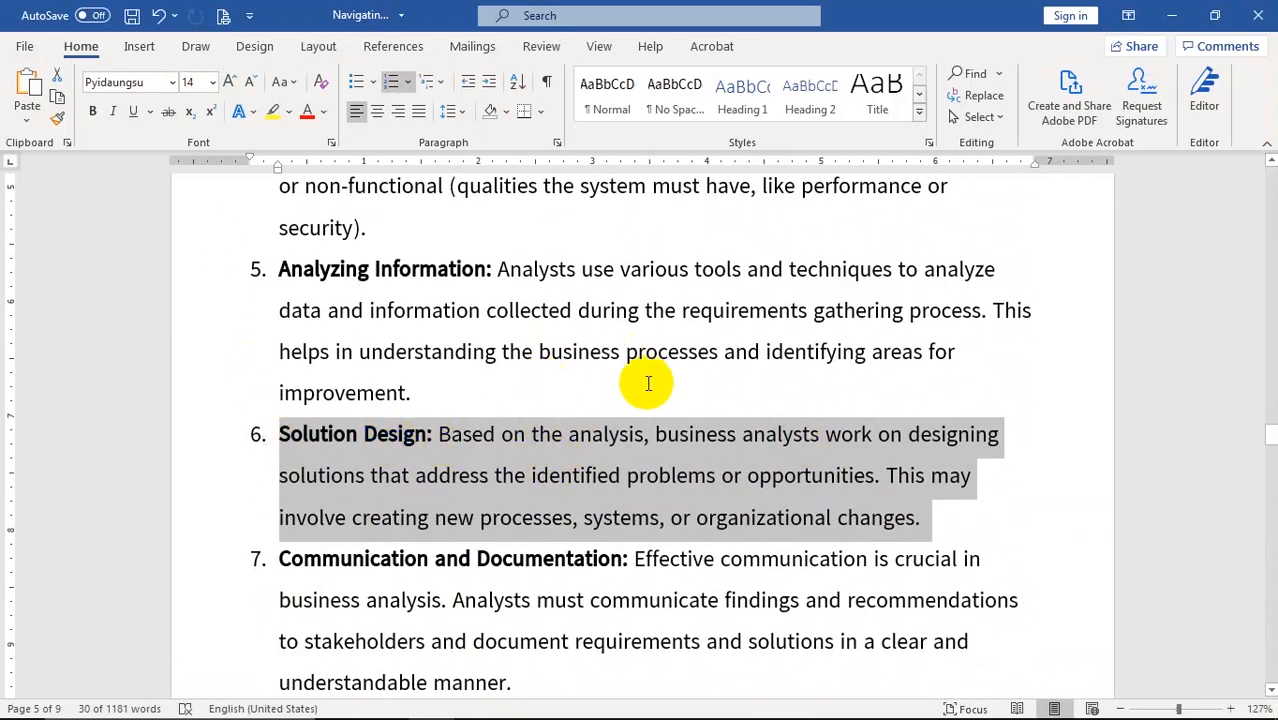
{"action": "scroll", "coordinate": [567, 400], "scroll_direction": "down", "scroll_amount": 1}
{"action": "scroll", "coordinate": [567, 400], "scroll_direction": "down", "scroll_amount": 4}
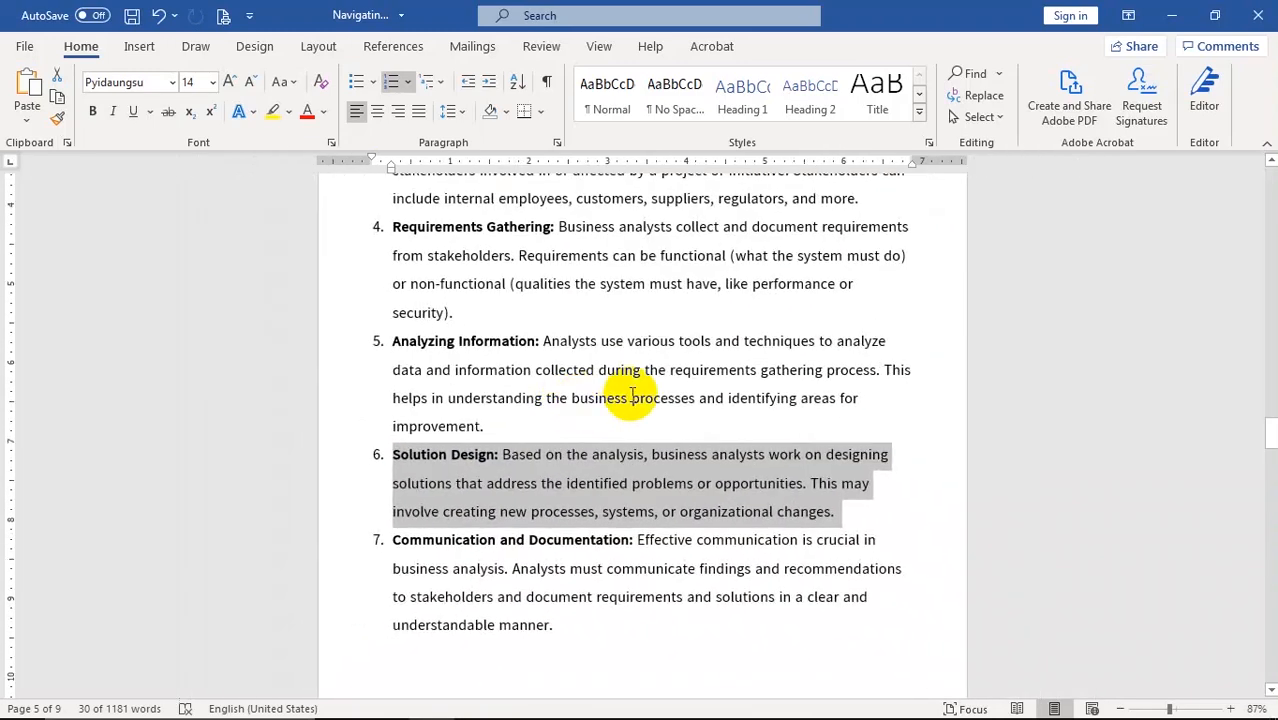
{"action": "scroll", "coordinate": [621, 397], "scroll_direction": "up", "scroll_amount": 2}
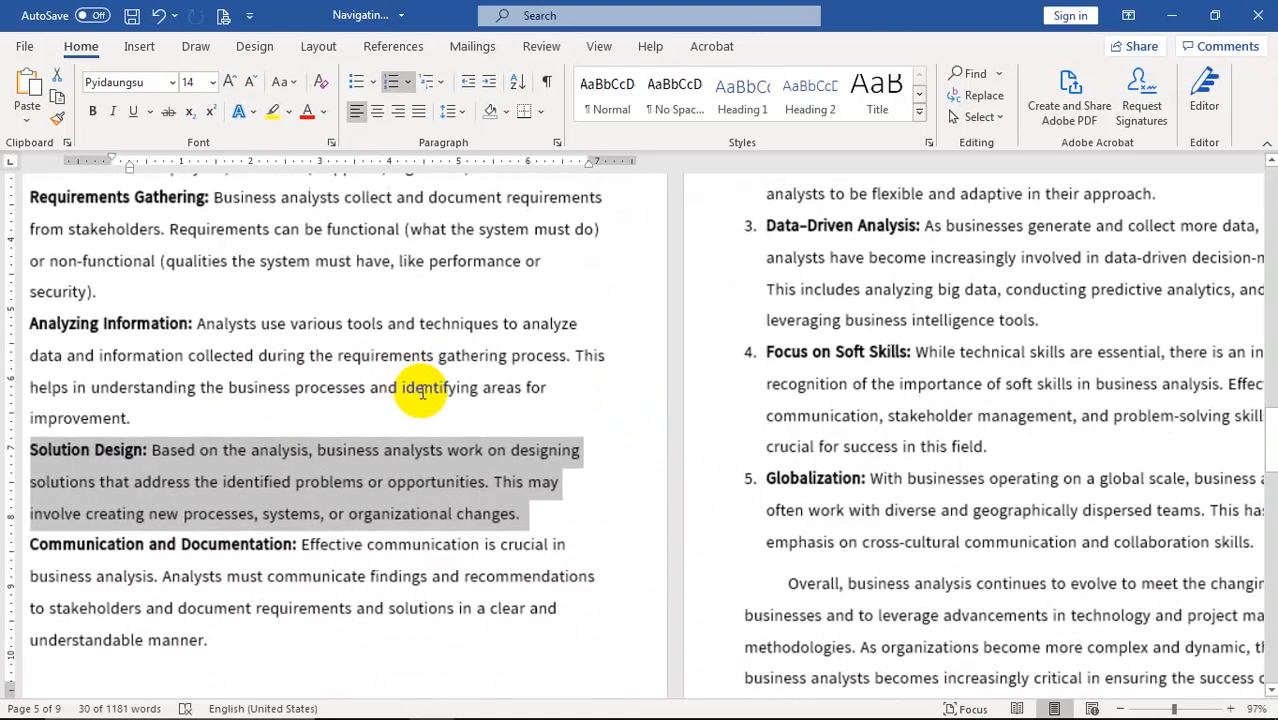
{"action": "scroll", "coordinate": [556, 392], "scroll_direction": "up", "scroll_amount": 1}
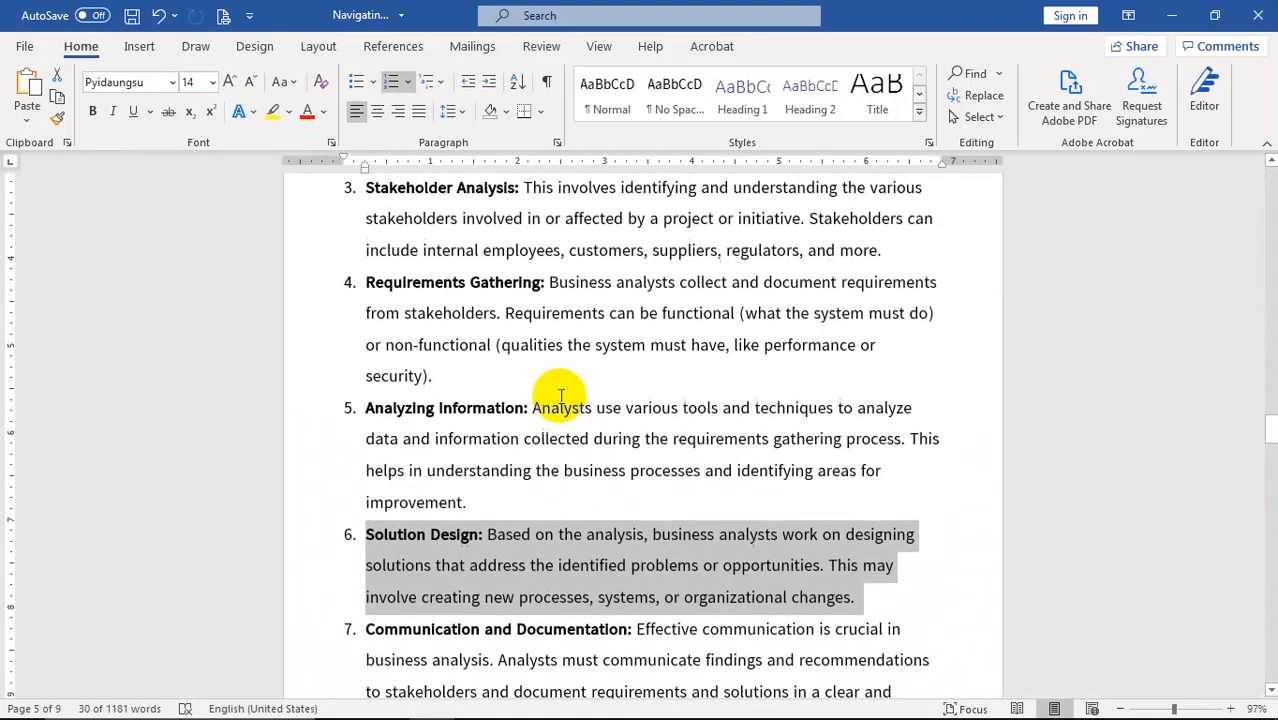
{"action": "left_click", "coordinate": [533, 598]}
{"action": "left_click_drag", "start_coordinate": [366, 537], "coordinate": [836, 598]}
{"action": "scroll", "coordinate": [456, 290], "scroll_direction": "up", "scroll_amount": 2}
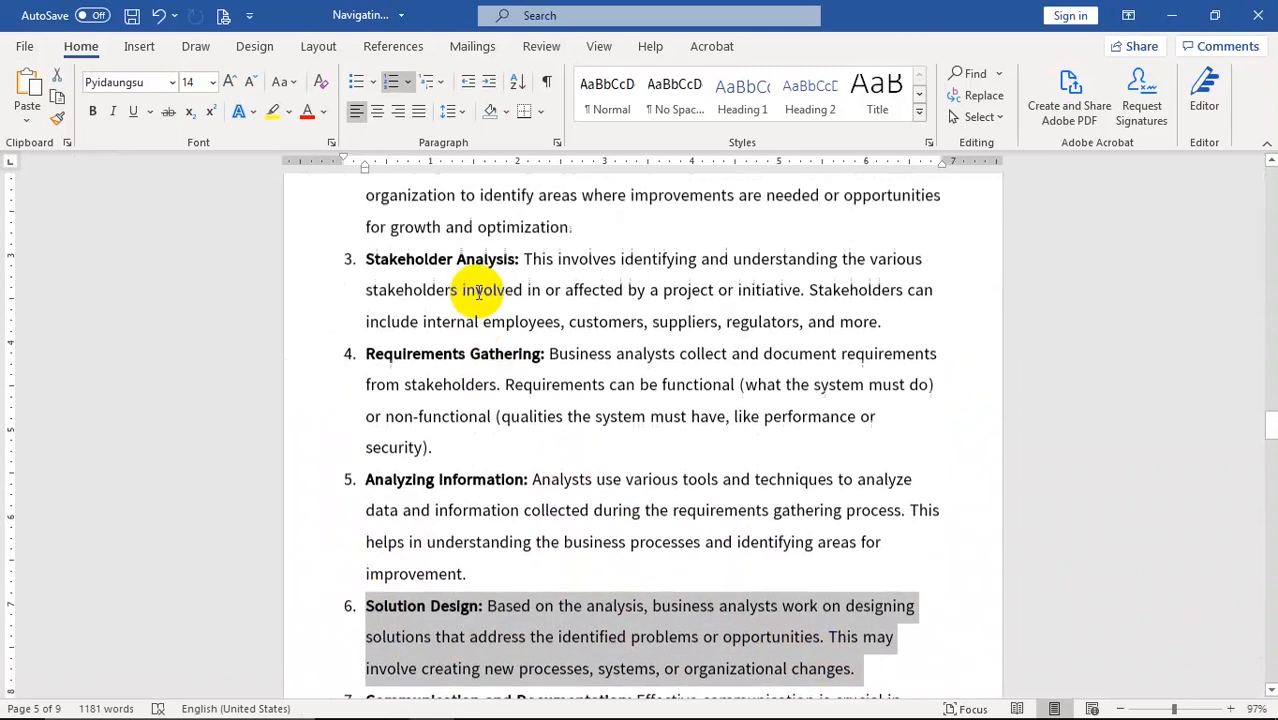
{"action": "scroll", "coordinate": [918, 474], "scroll_direction": "down", "scroll_amount": 3}
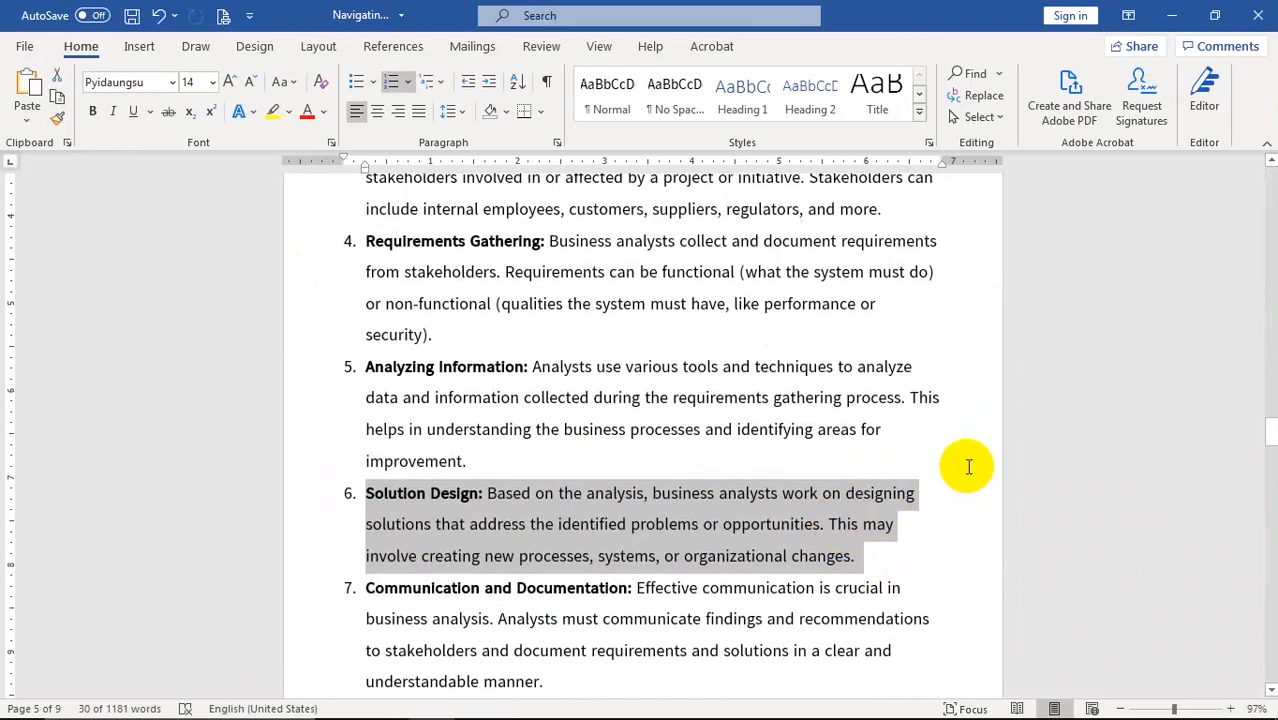
{"action": "key", "text": "alt+shift+Up"}
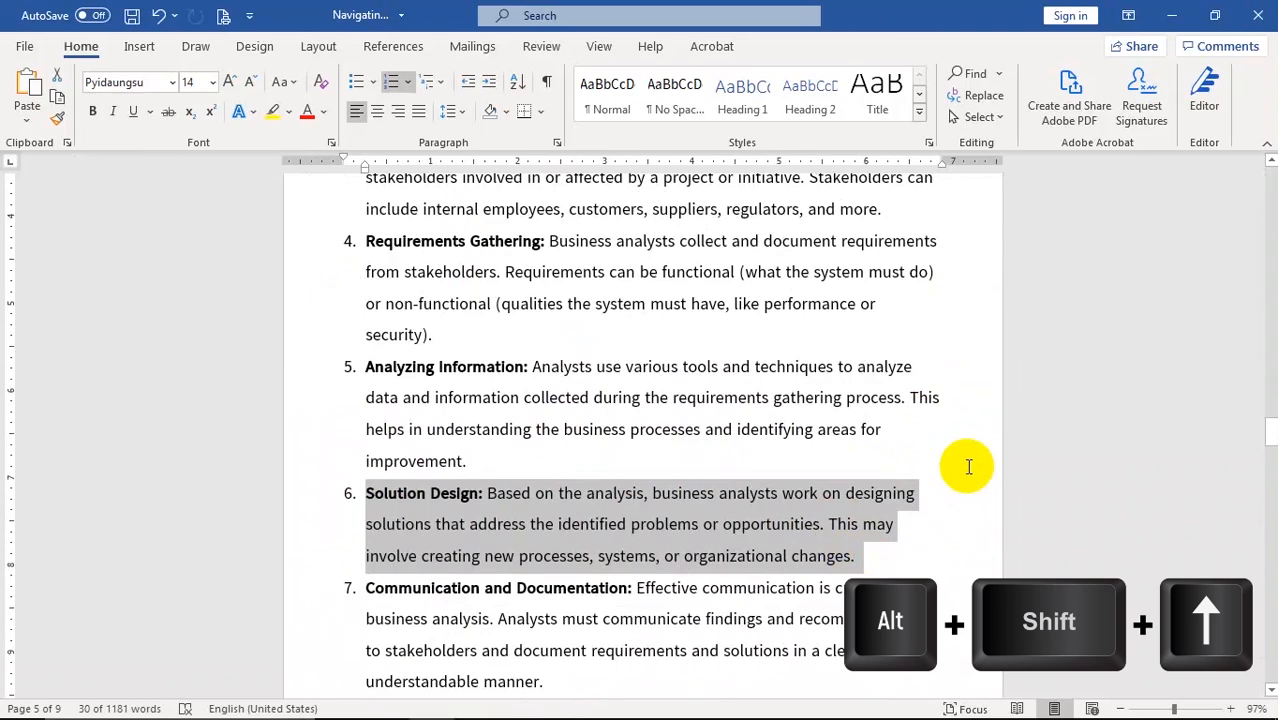
{"action": "key", "text": "alt+shift+Up"}
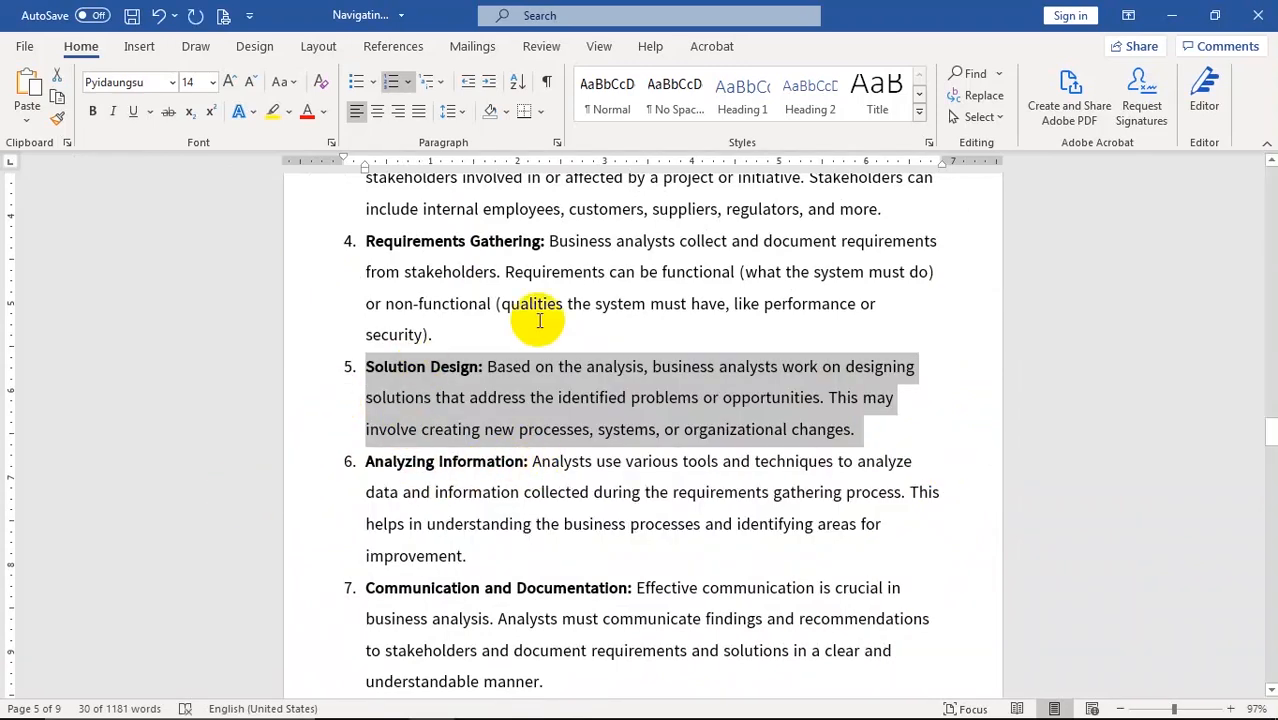
{"action": "key", "text": "alt+shift+Up"}
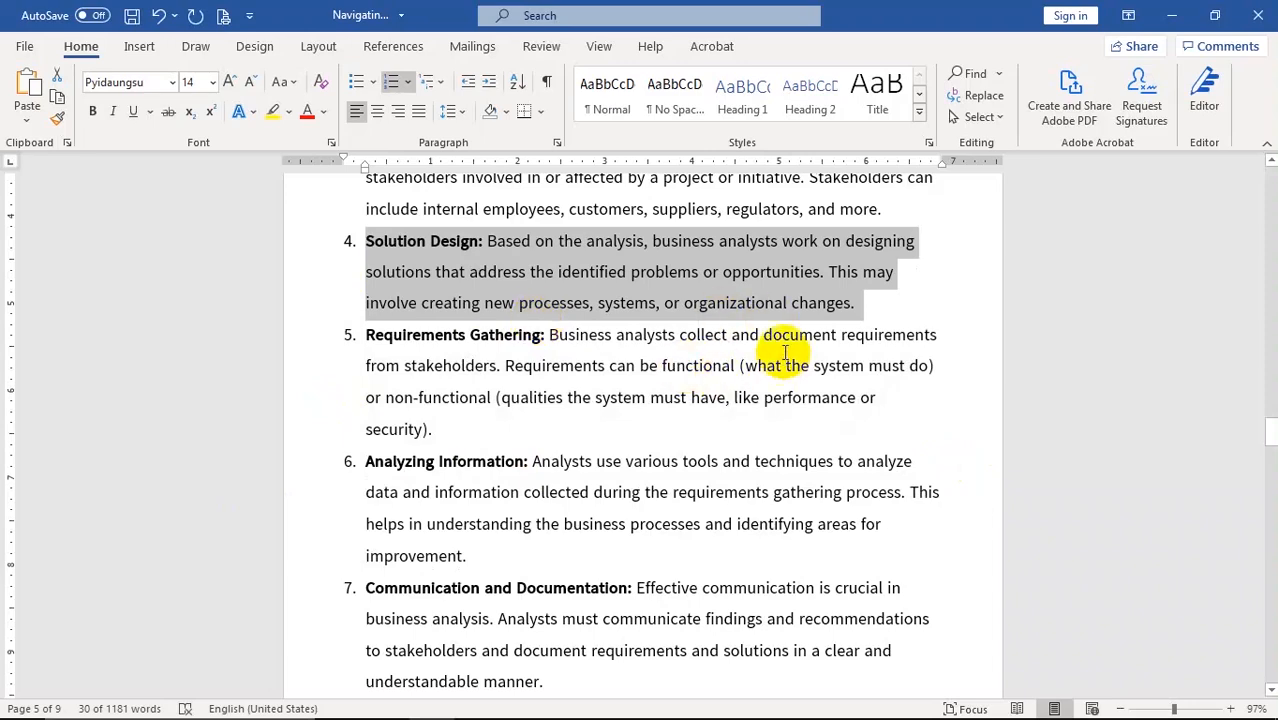
Move the selected "Solution Design" item up two more places so it becomes number 2 in the list
{"action": "scroll", "coordinate": [1203, 377], "scroll_direction": "up", "scroll_amount": 4}
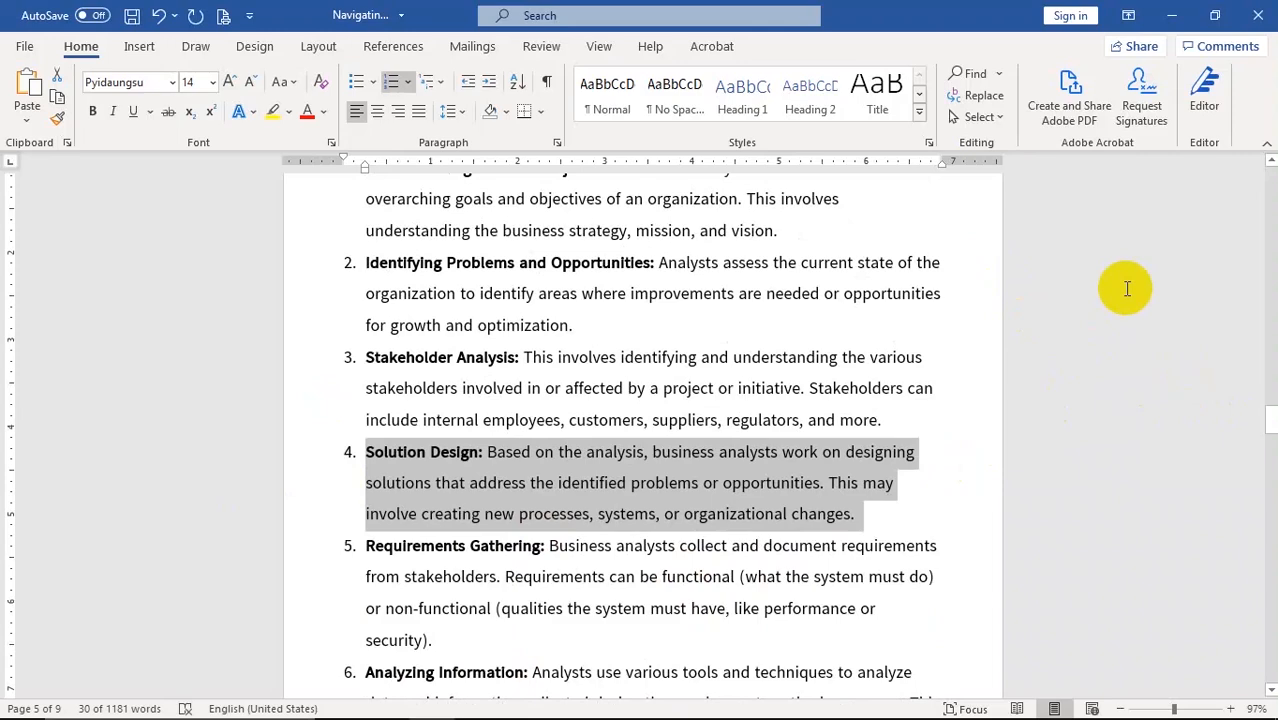
{"action": "key", "text": "alt+shift+Up"}
{"action": "key", "text": "alt+shift+Up"}
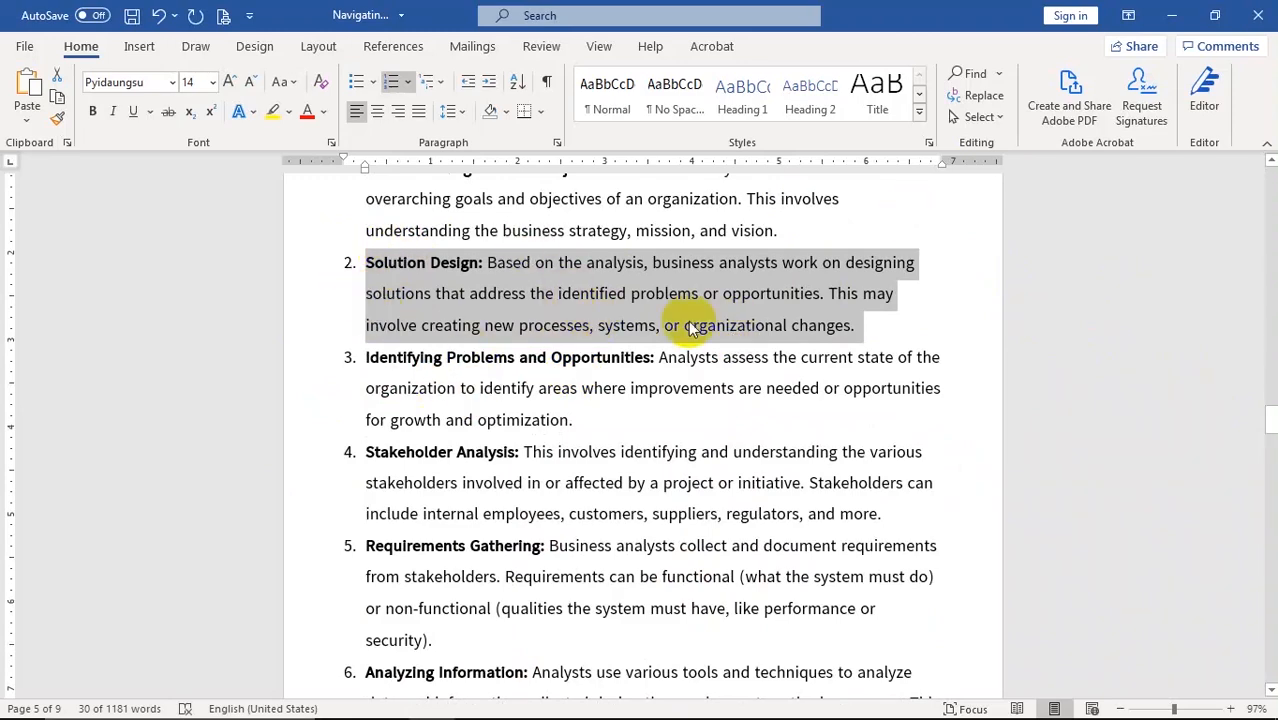
{"action": "scroll", "coordinate": [660, 330], "scroll_direction": "up", "scroll_amount": 2}
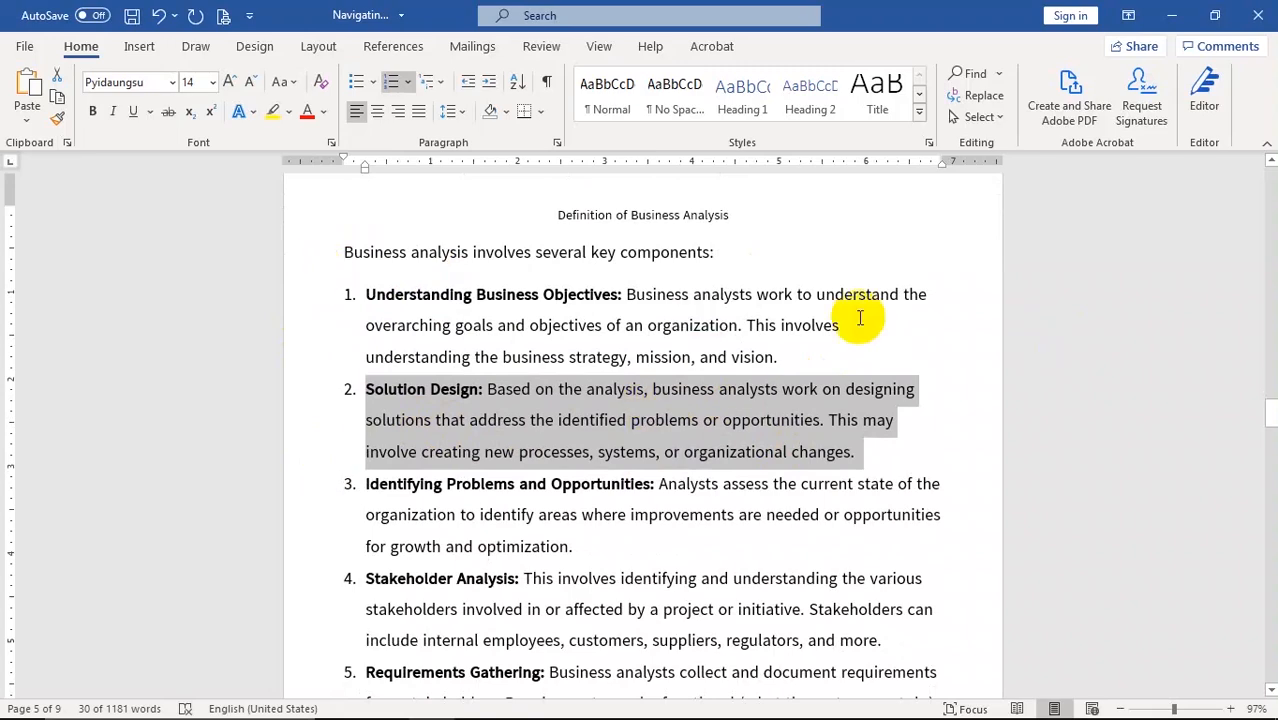
Move the selected "Solution Design" item down the numbered list from number 2 to number 6
{"action": "scroll", "coordinate": [540, 345], "scroll_direction": "down", "scroll_amount": 2}
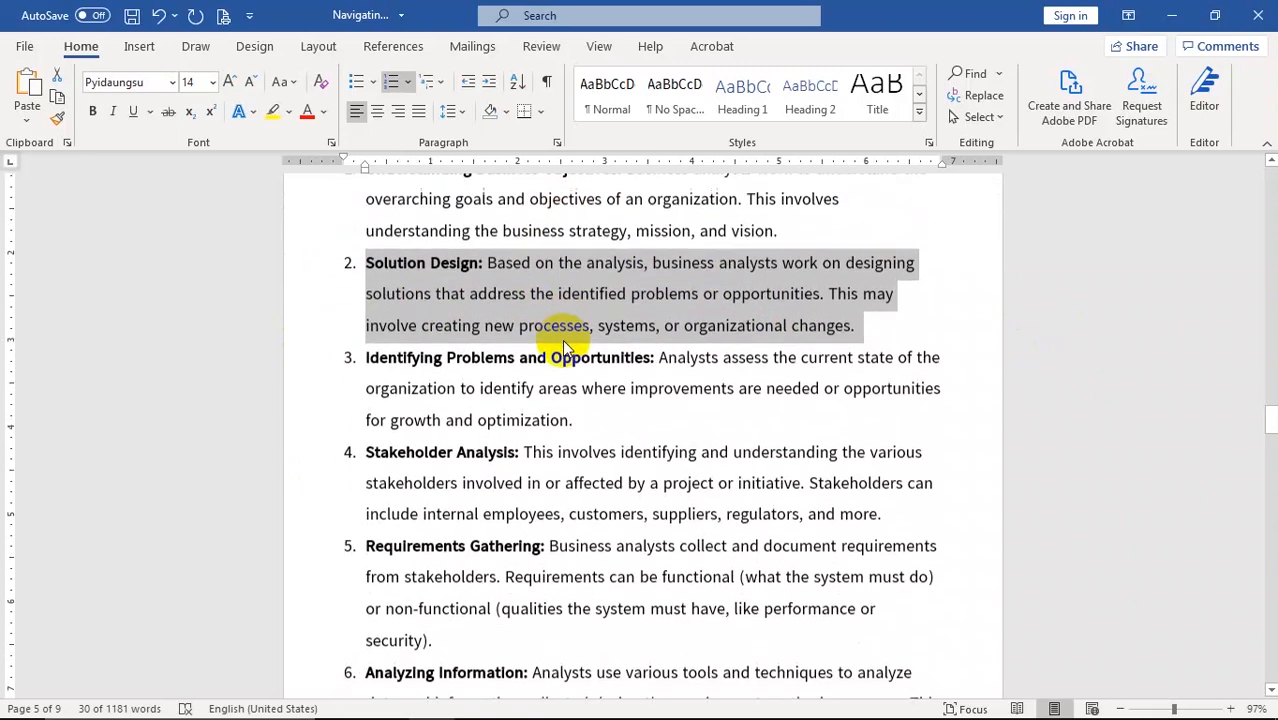
{"action": "scroll", "coordinate": [640, 305], "scroll_direction": "down", "scroll_amount": 1}
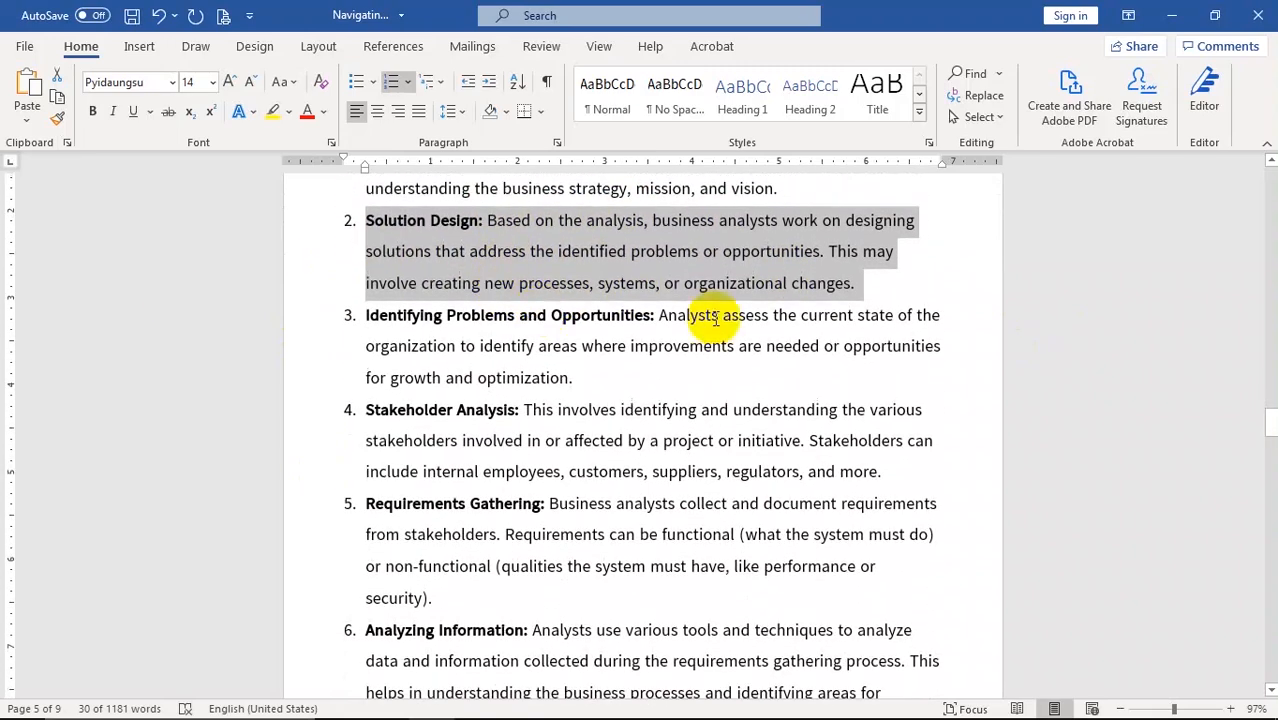
{"action": "key", "text": "alt+shift+Down"}
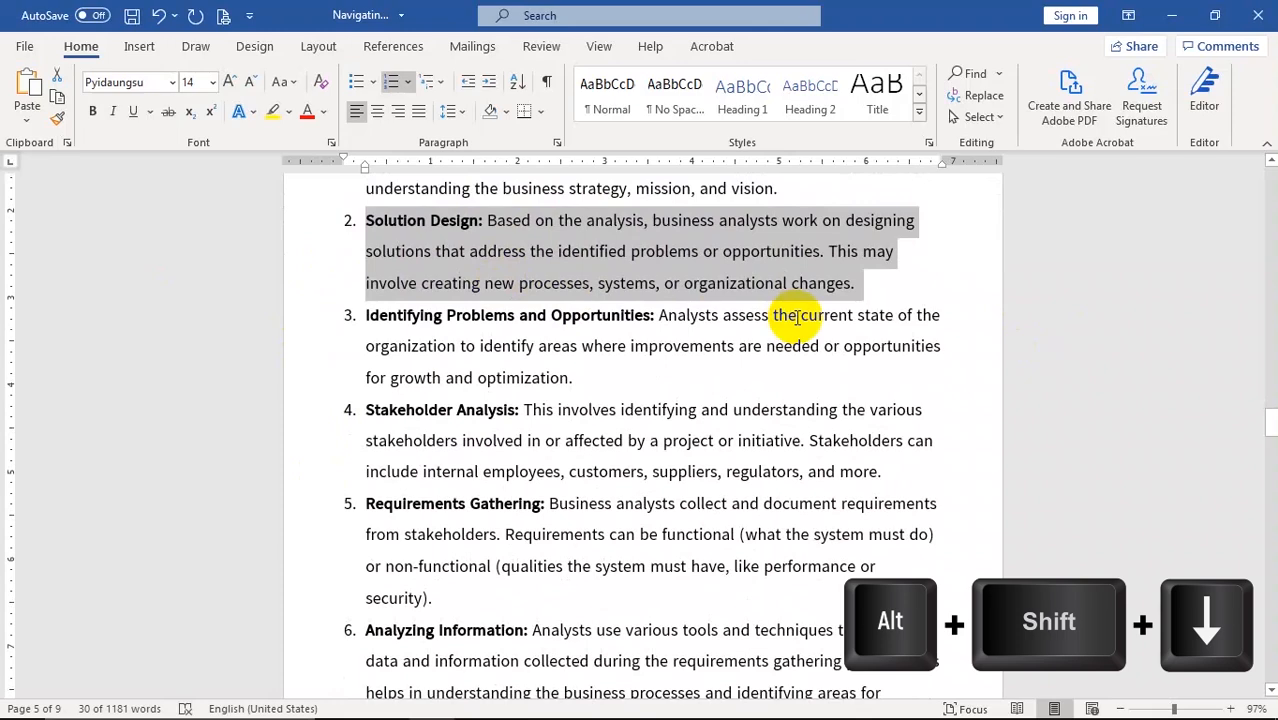
{"action": "key", "text": "alt+shift+Down"}
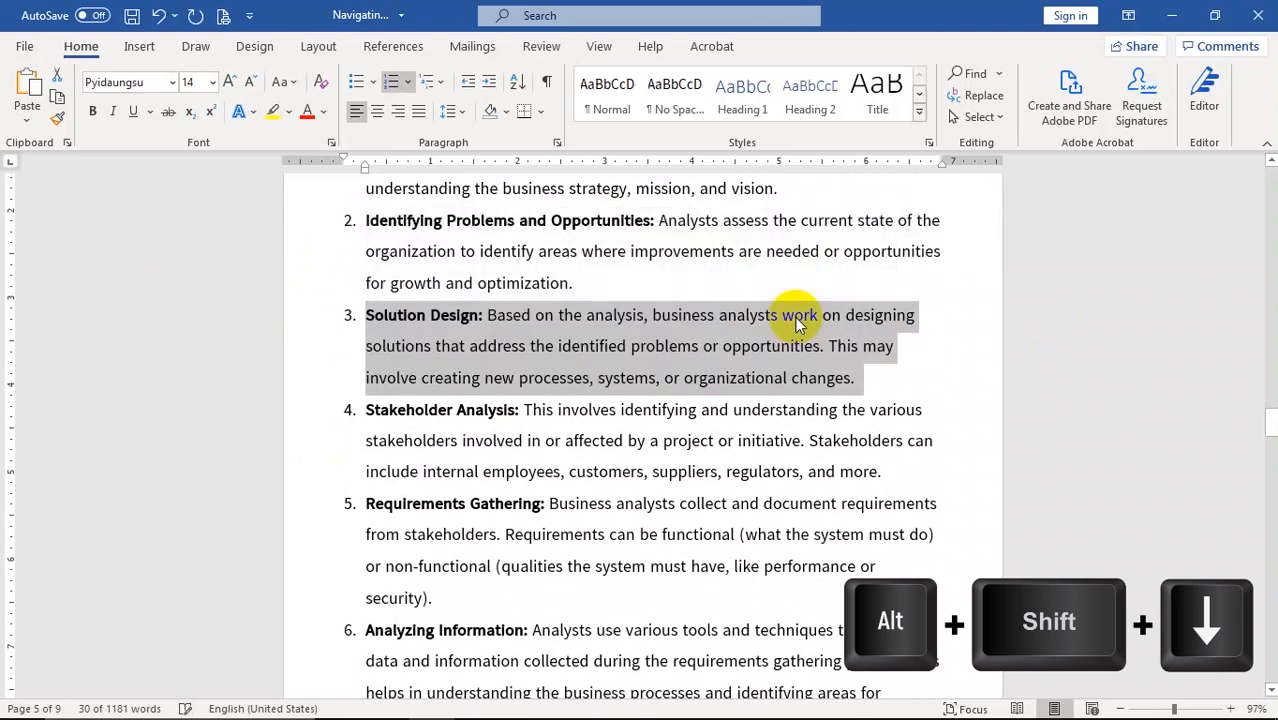
{"action": "key", "text": "alt+shift+Down"}
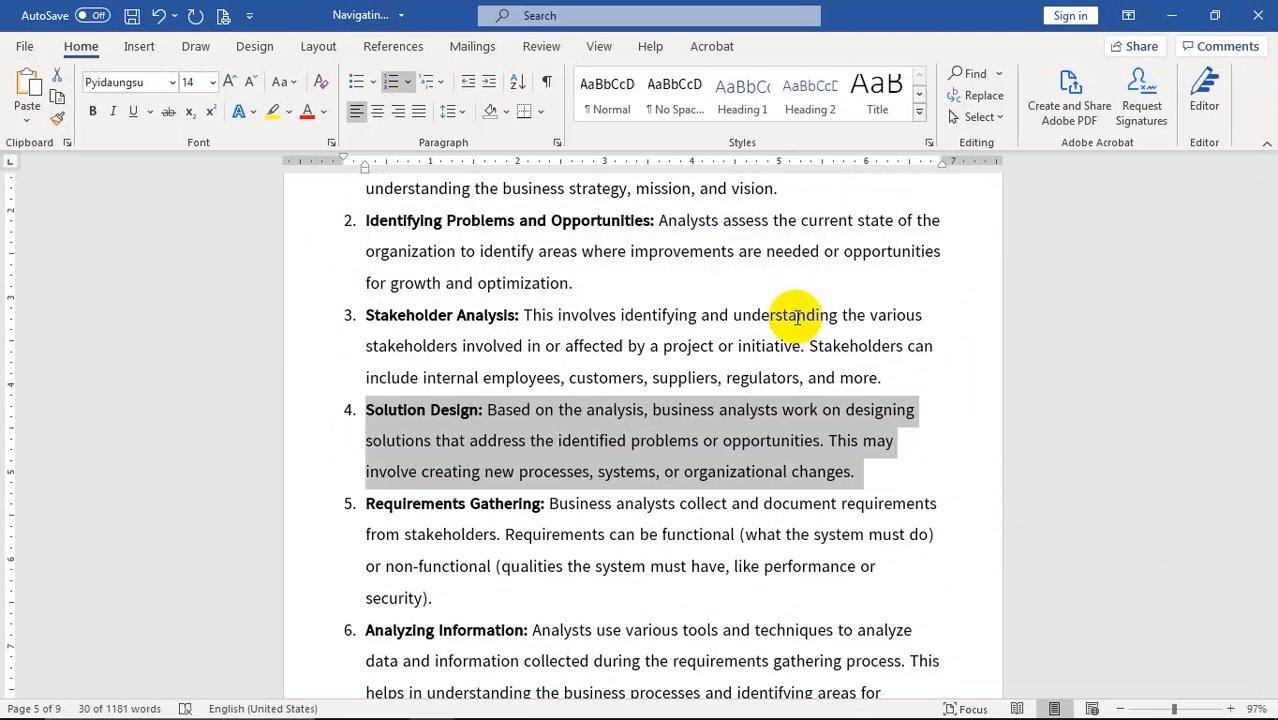
{"action": "key", "text": "alt+shift+Down"}
{"action": "key", "text": "alt+shift+Down"}
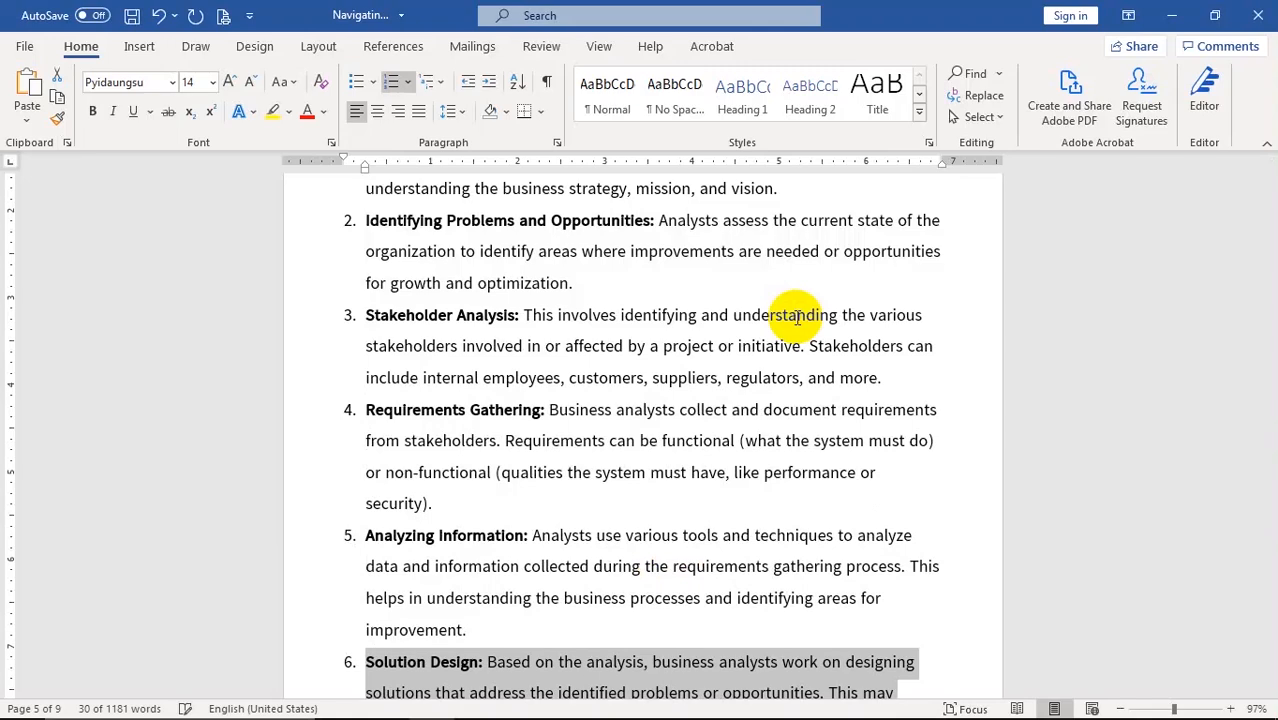
{"action": "scroll", "coordinate": [757, 378], "scroll_direction": "down", "scroll_amount": 3}
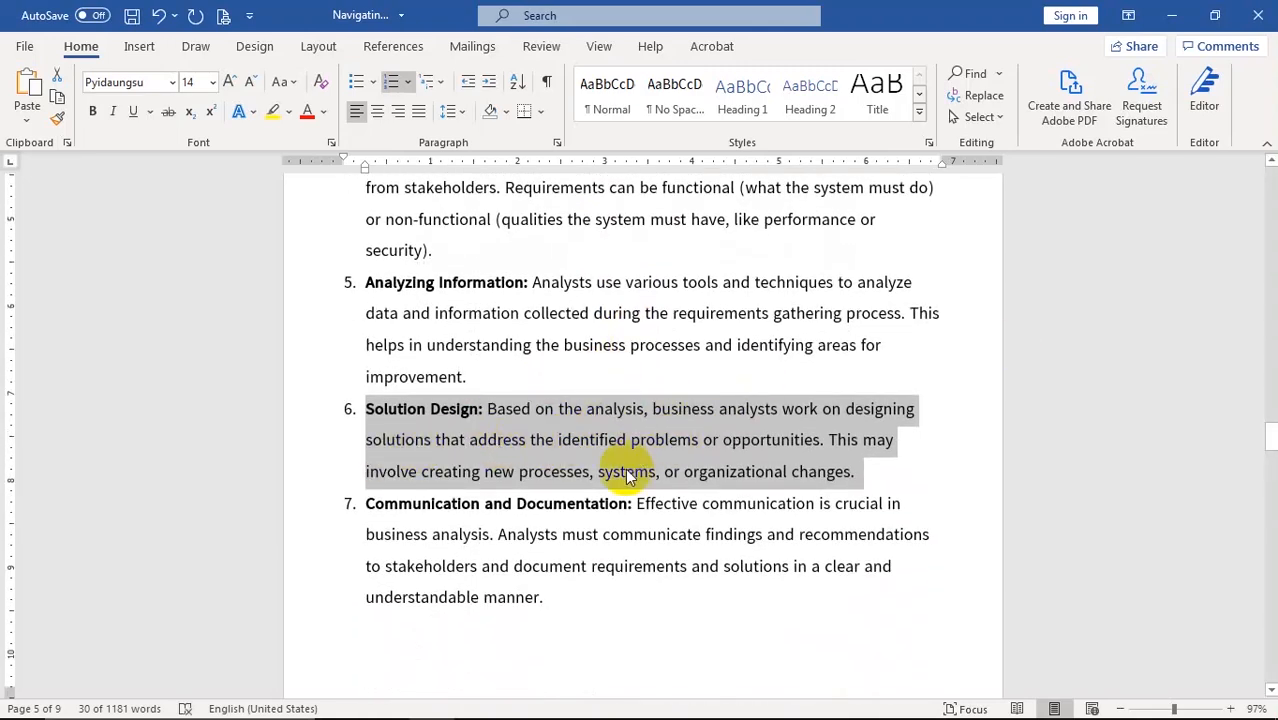
Select the whole "Identifying Problems and Opportunities" item and move it down four places to number 6 in the list
{"action": "scroll", "coordinate": [627, 478], "scroll_direction": "up", "scroll_amount": 3}
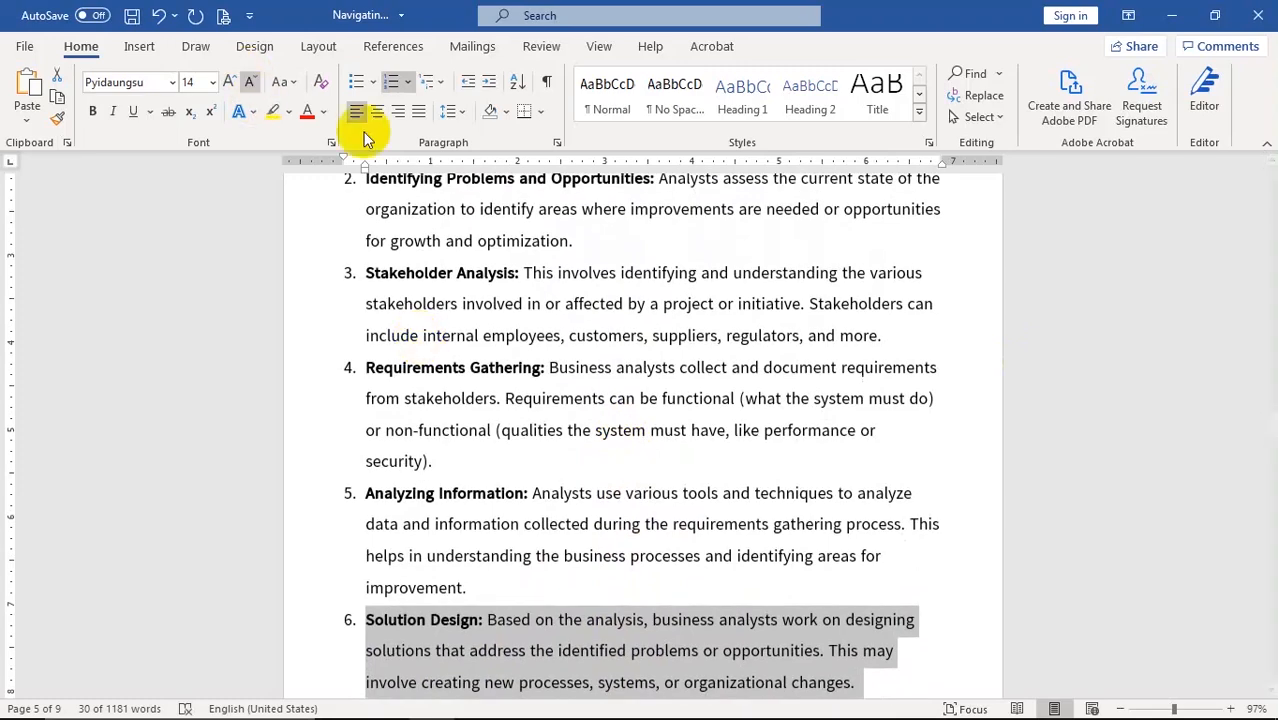
{"action": "scroll", "coordinate": [370, 250], "scroll_direction": "up", "scroll_amount": 1}
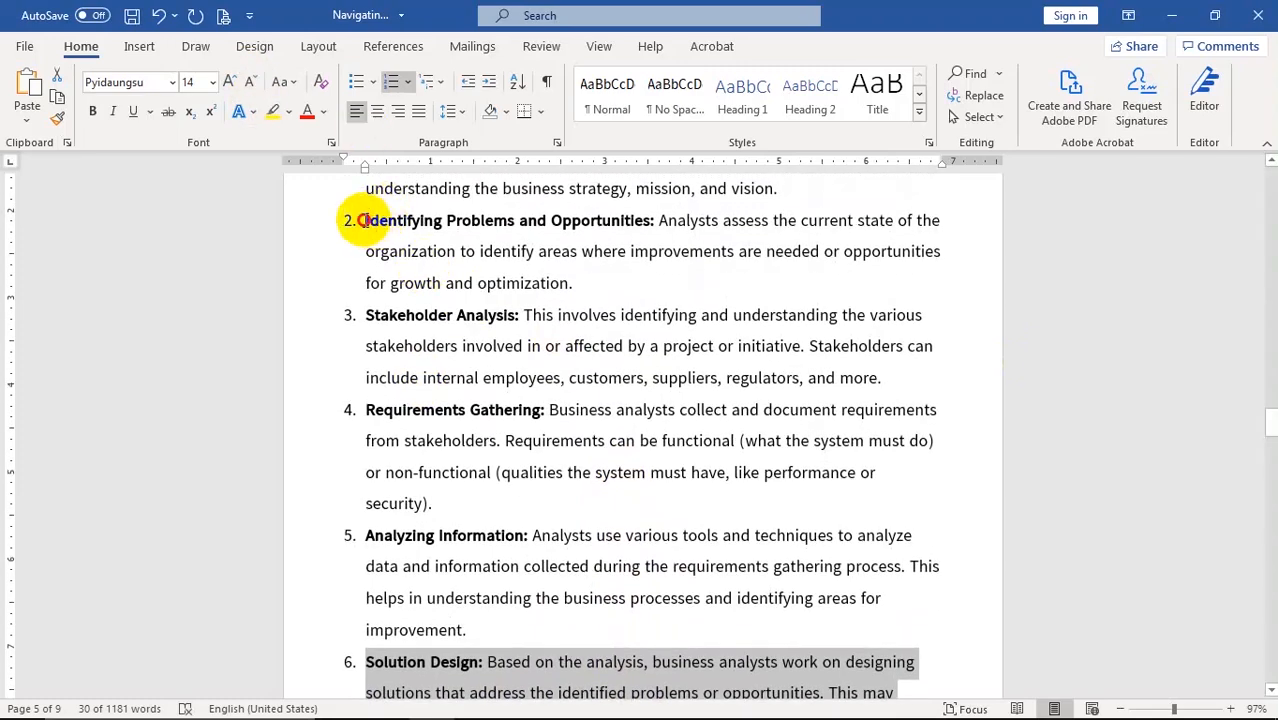
{"action": "left_click_drag", "start_coordinate": [362, 220], "coordinate": [599, 277]}
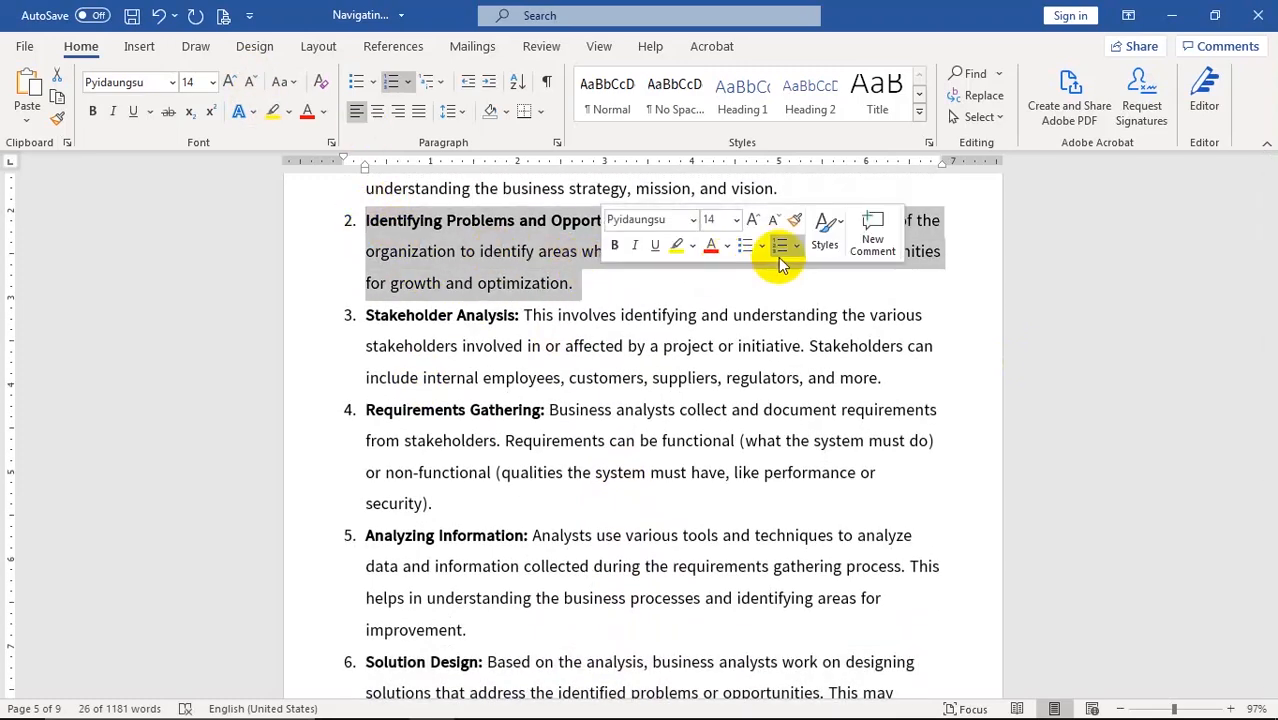
{"action": "key", "text": "alt+shift+Down"}
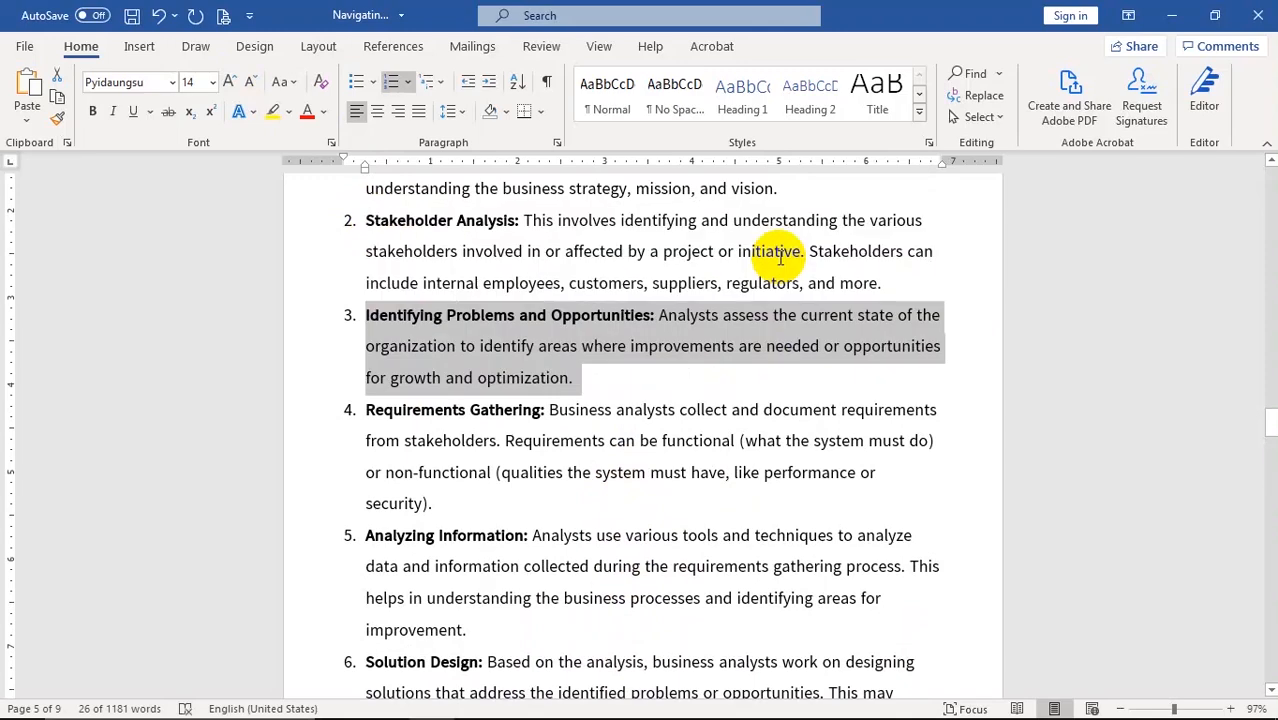
{"action": "key", "text": "alt+shift+Down"}
{"action": "key", "text": "alt+shift+Down"}
{"action": "key", "text": "alt+shift+Down"}
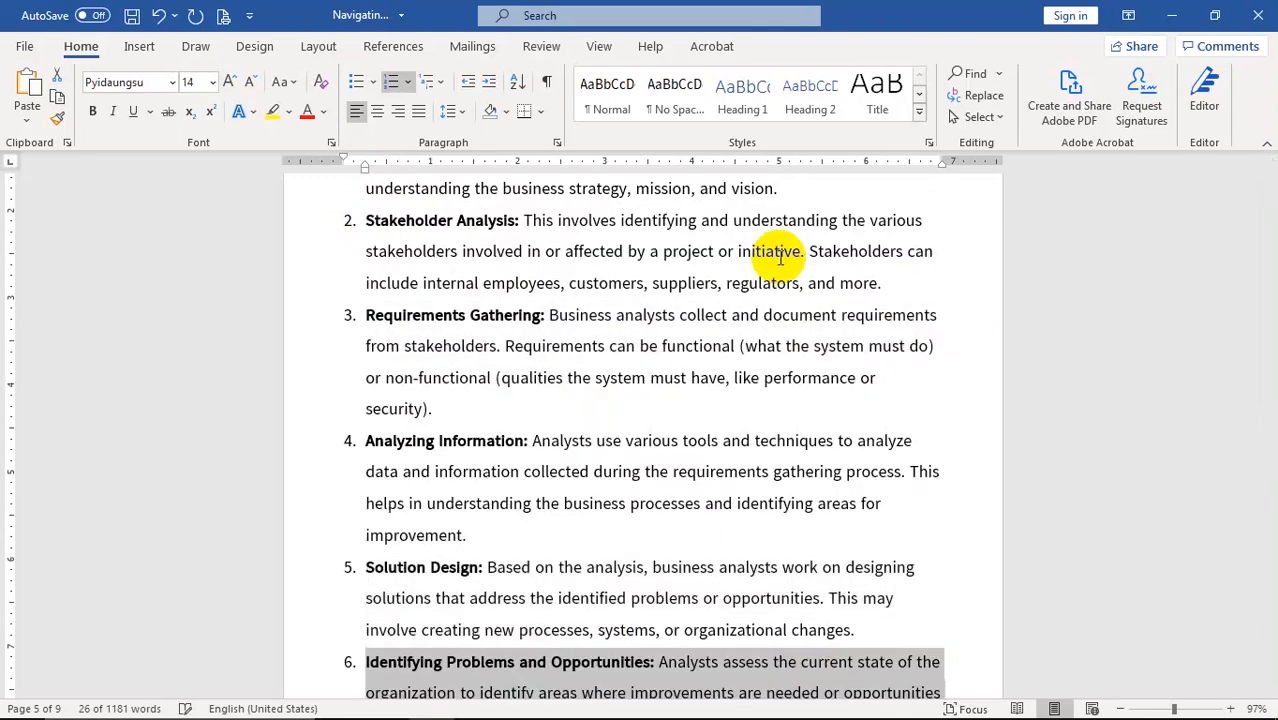
Examine the order of all the items in the rearranged key components list on page 5
{"action": "scroll", "coordinate": [740, 320], "scroll_direction": "down", "scroll_amount": 3}
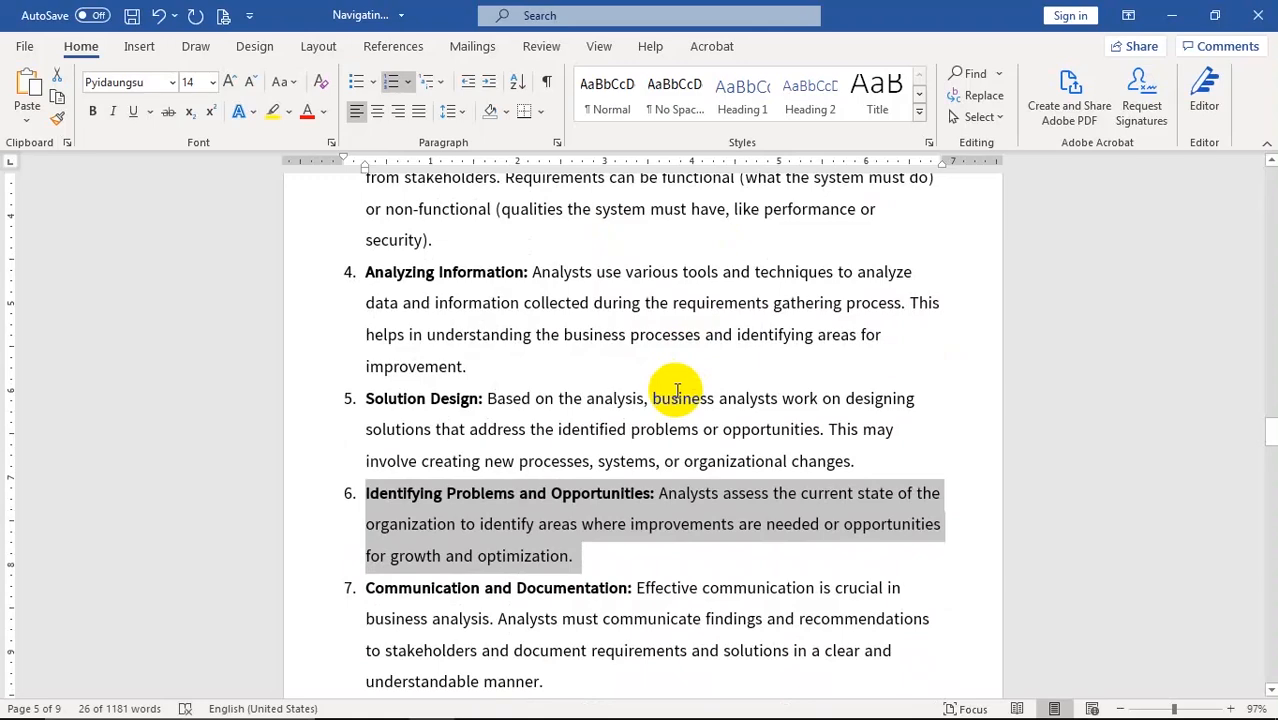
{"action": "scroll", "coordinate": [725, 351], "scroll_direction": "up", "scroll_amount": 3}
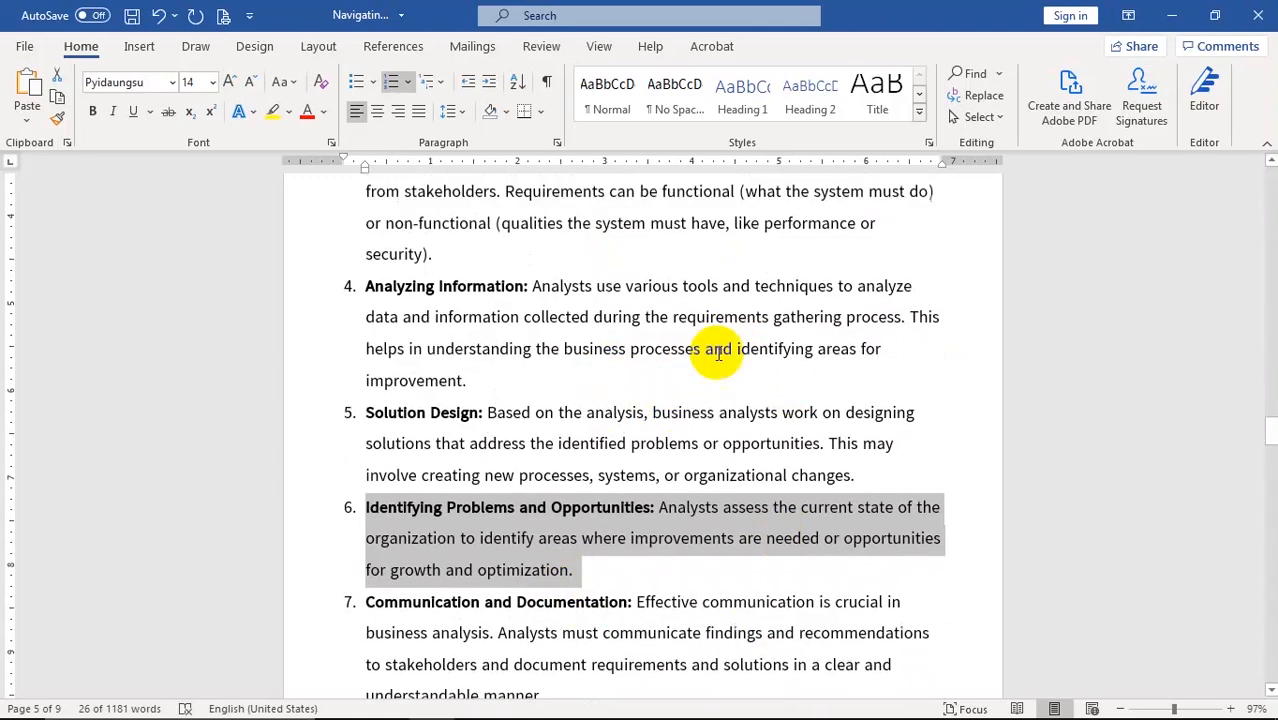
{"action": "scroll", "coordinate": [700, 322], "scroll_direction": "up", "scroll_amount": 1}
{"action": "scroll", "coordinate": [785, 400], "scroll_direction": "down", "scroll_amount": 5}
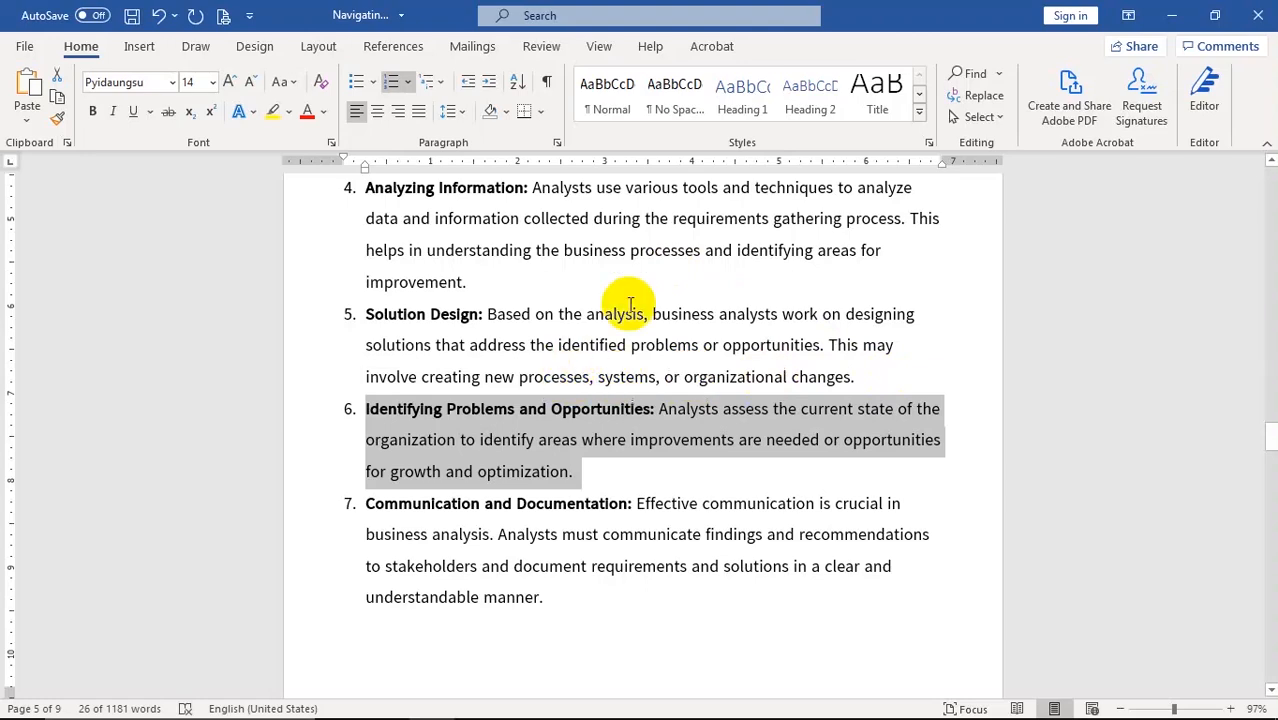
{"action": "scroll", "coordinate": [642, 323], "scroll_direction": "down", "scroll_amount": 1}
{"action": "scroll", "coordinate": [654, 328], "scroll_direction": "up", "scroll_amount": 3}
{"action": "scroll", "coordinate": [660, 353], "scroll_direction": "up", "scroll_amount": 2}
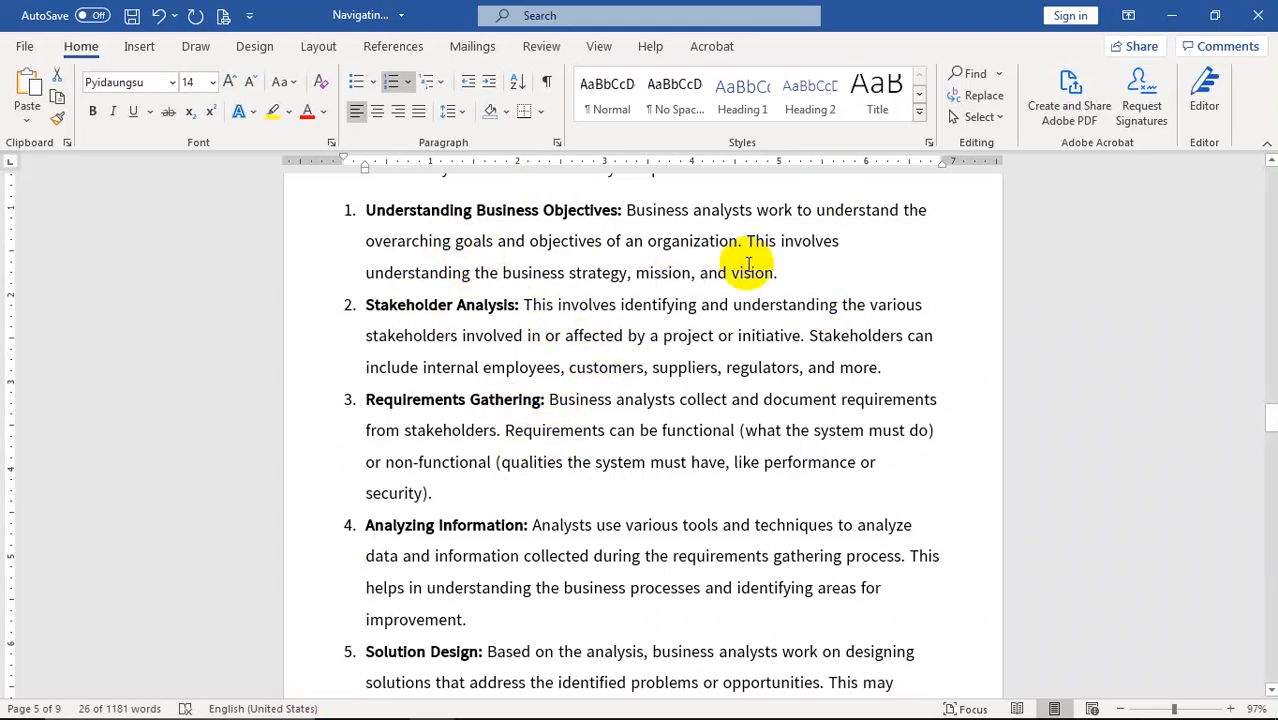
{"action": "scroll", "coordinate": [522, 451], "scroll_direction": "down", "scroll_amount": 2}
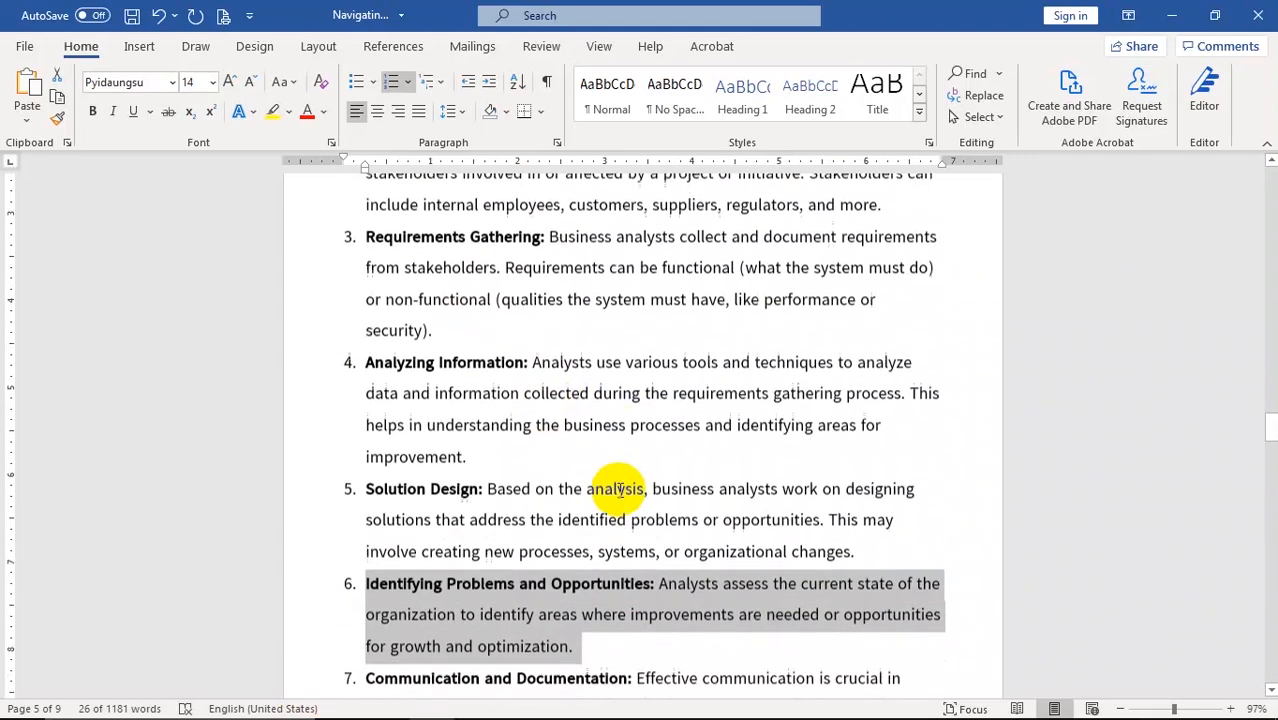
{"action": "scroll", "coordinate": [576, 536], "scroll_direction": "up", "scroll_amount": 2}
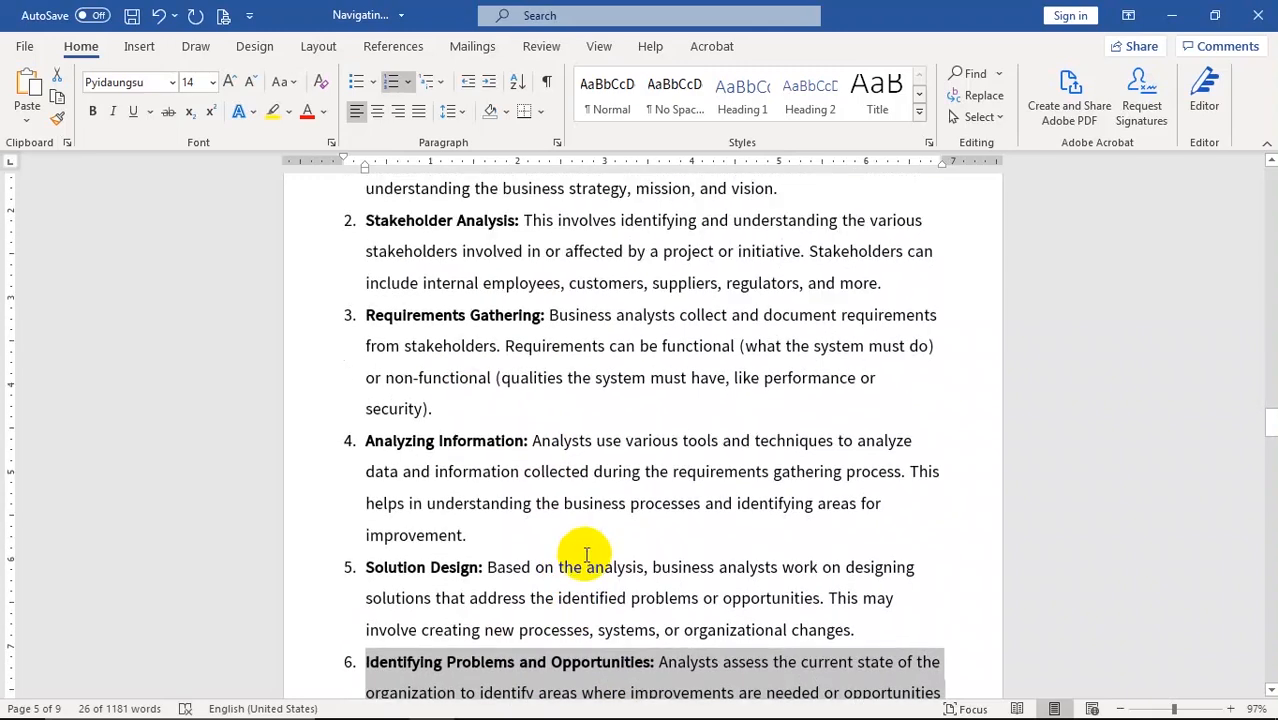
{"action": "scroll", "coordinate": [599, 422], "scroll_direction": "up", "scroll_amount": 1}
{"action": "scroll", "coordinate": [551, 334], "scroll_direction": "down", "scroll_amount": 1}
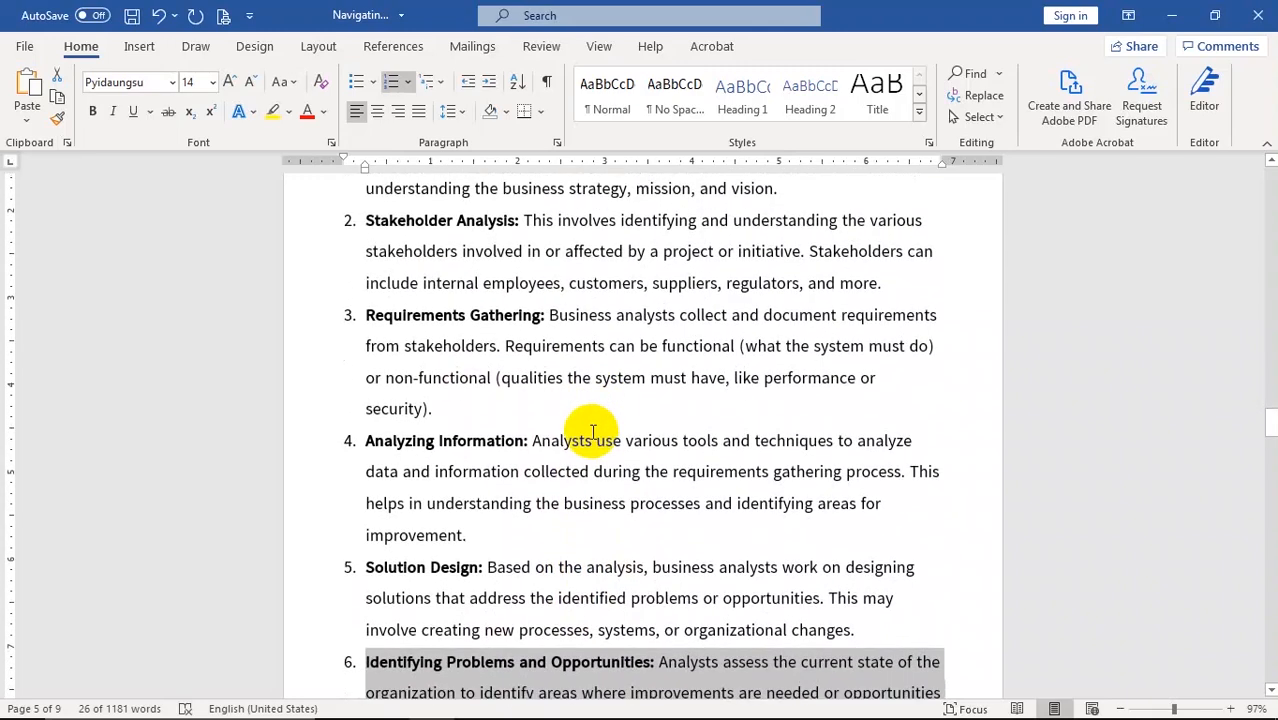
{"action": "scroll", "coordinate": [559, 317], "scroll_direction": "up", "scroll_amount": 1}
{"action": "left_click", "coordinate": [592, 295]}
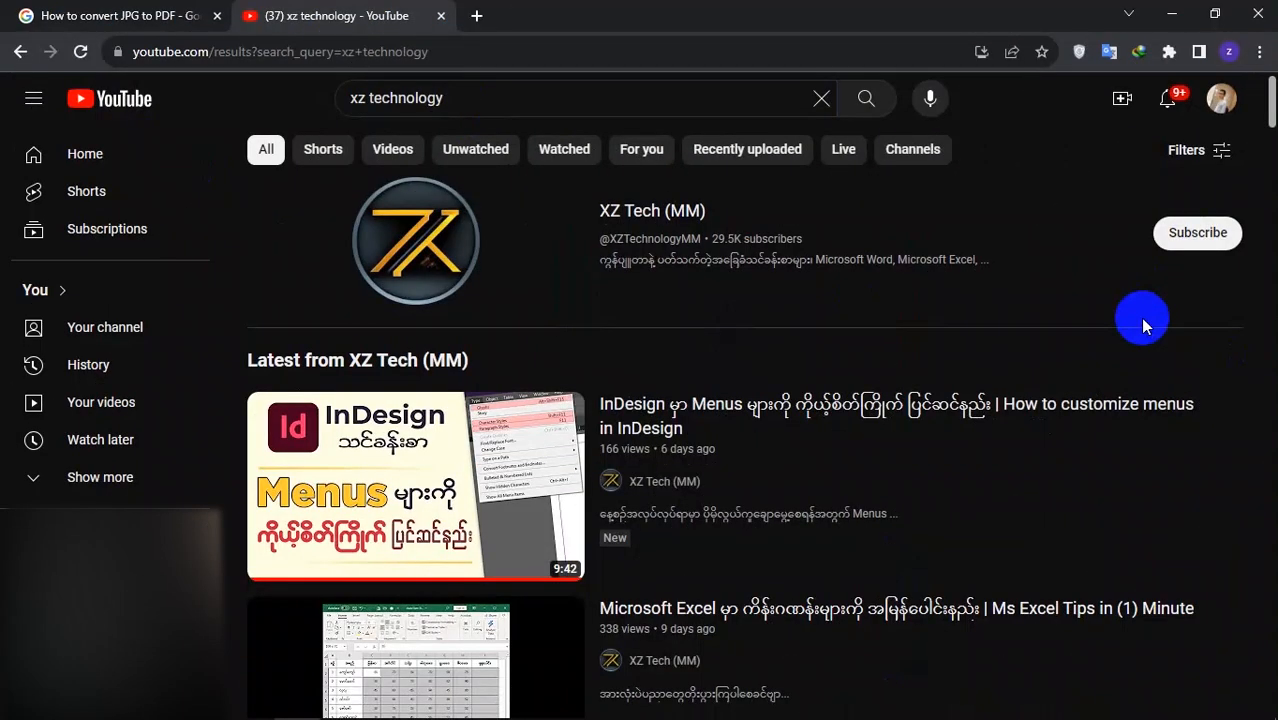
In the YouTube results for "xz technology", subscribe to the XZ Tech (MM) channel and set its notifications to All
{"action": "left_click", "coordinate": [1198, 242]}
{"action": "left_click", "coordinate": [1190, 242]}
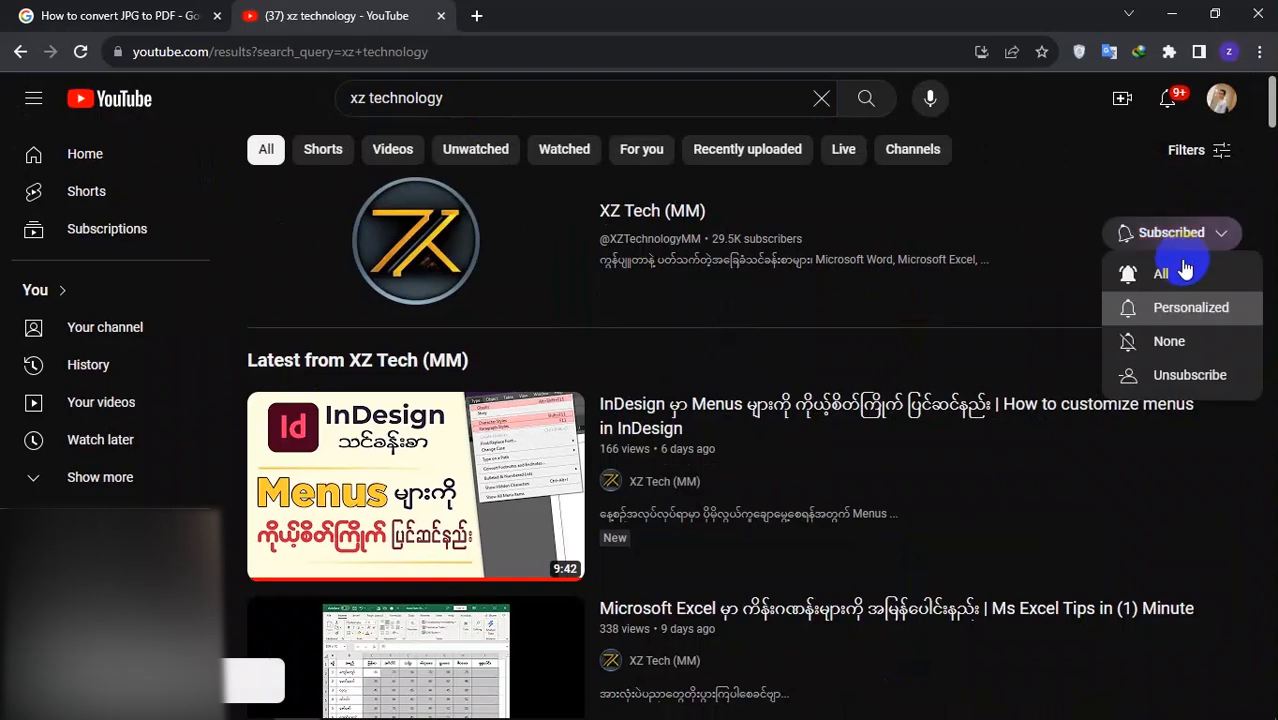
{"action": "left_click", "coordinate": [1162, 273]}
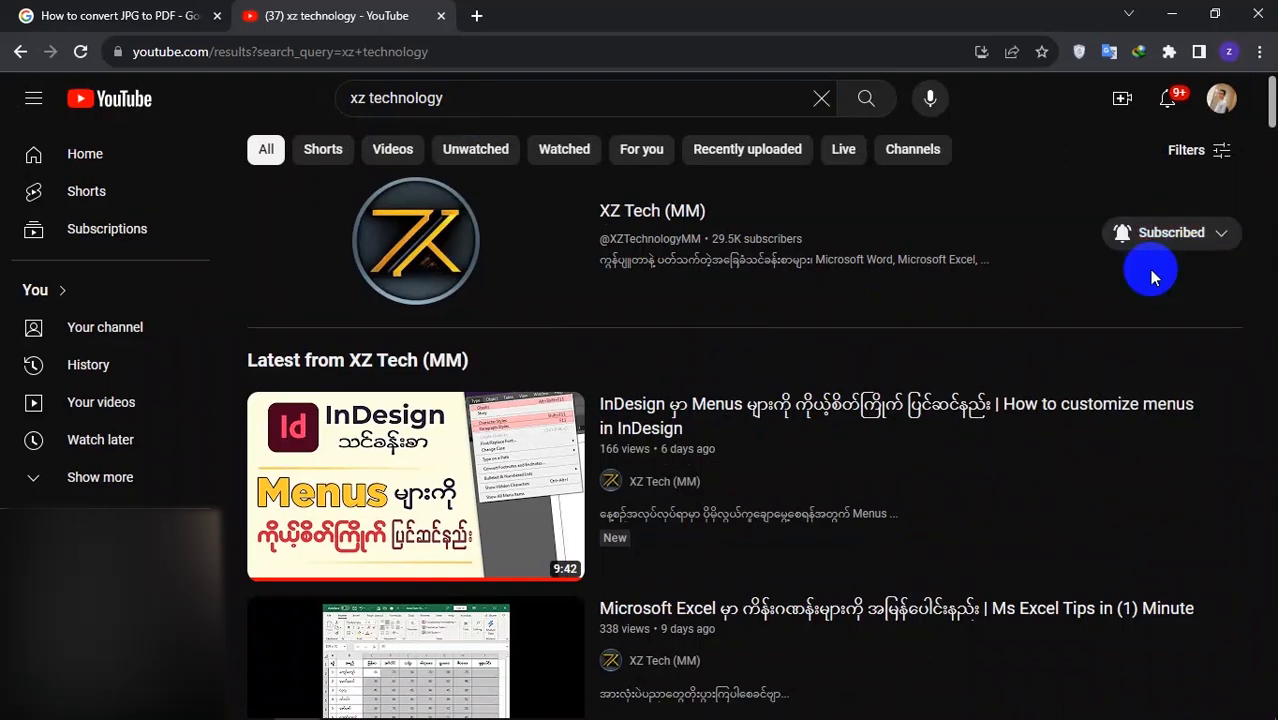